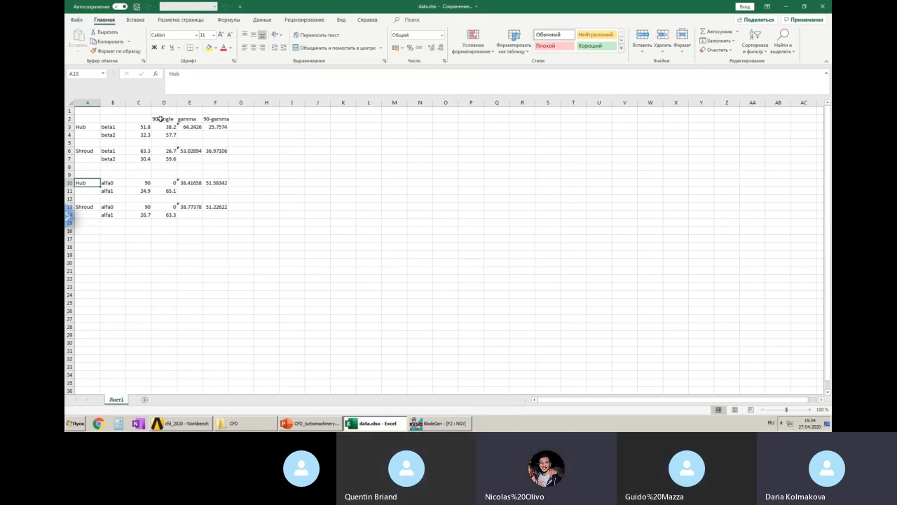
Inspect the 90-angle heading and the hub's beta gamma formula in the worksheet
{"action": "left_click", "coordinate": [164, 119]}
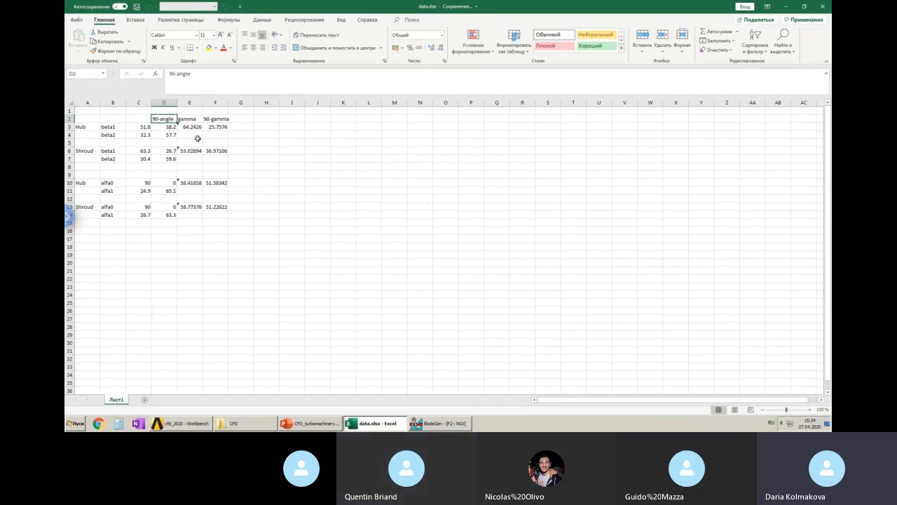
{"action": "left_click", "coordinate": [190, 133]}
{"action": "left_click", "coordinate": [189, 126]}
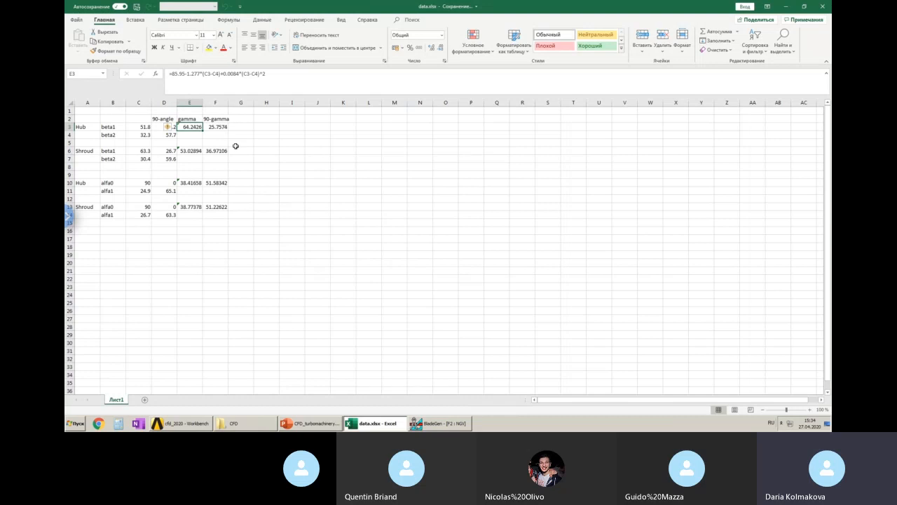
Compare the Bezier Blade dialog in BladeGen with the turbine profiling parameters slide in PowerPoint, and return to the Excel data
{"action": "left_click", "coordinate": [451, 424]}
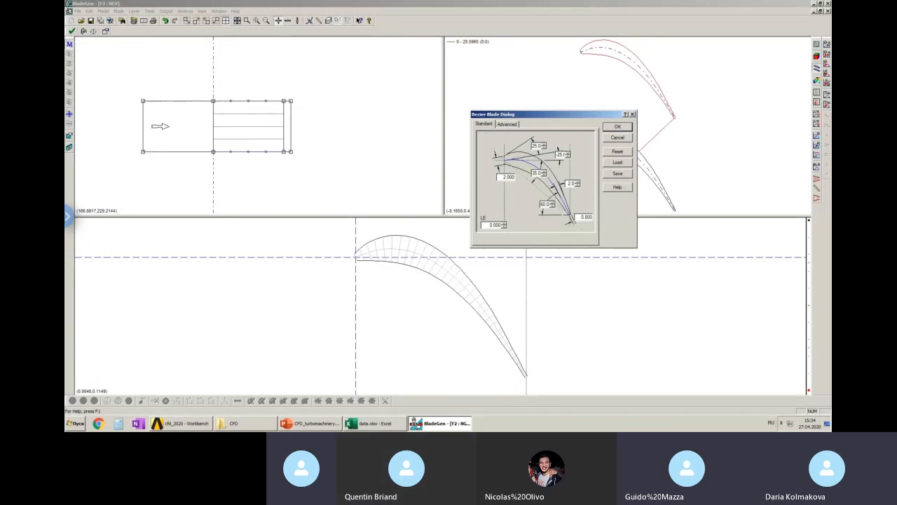
{"action": "mouse_move", "coordinate": [345, 427]}
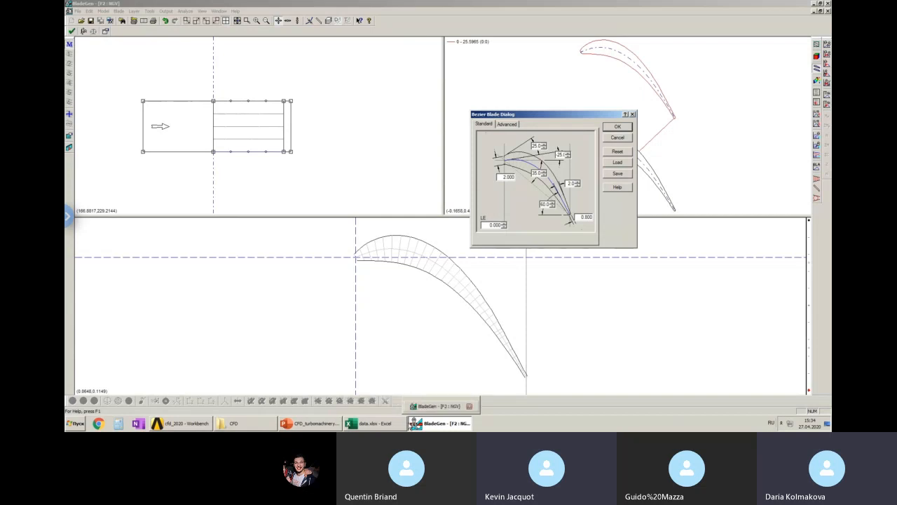
{"action": "left_click", "coordinate": [326, 424]}
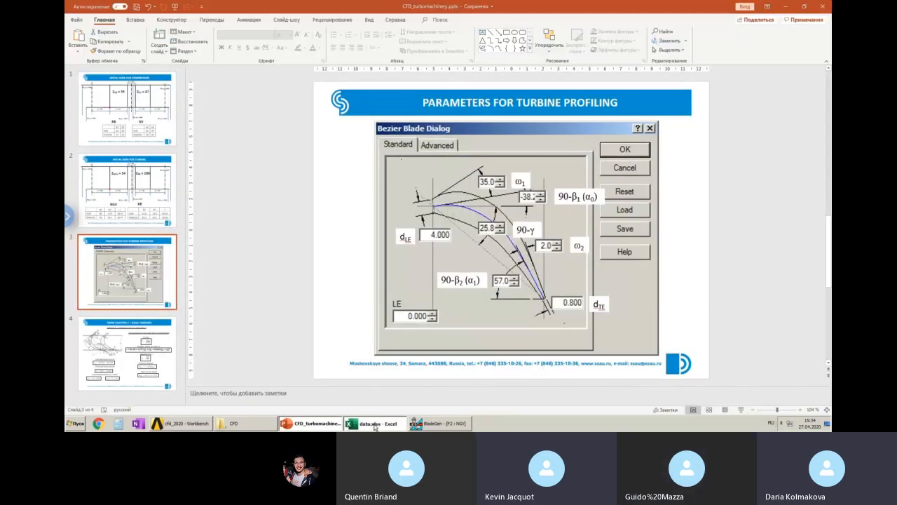
{"action": "left_click", "coordinate": [375, 425]}
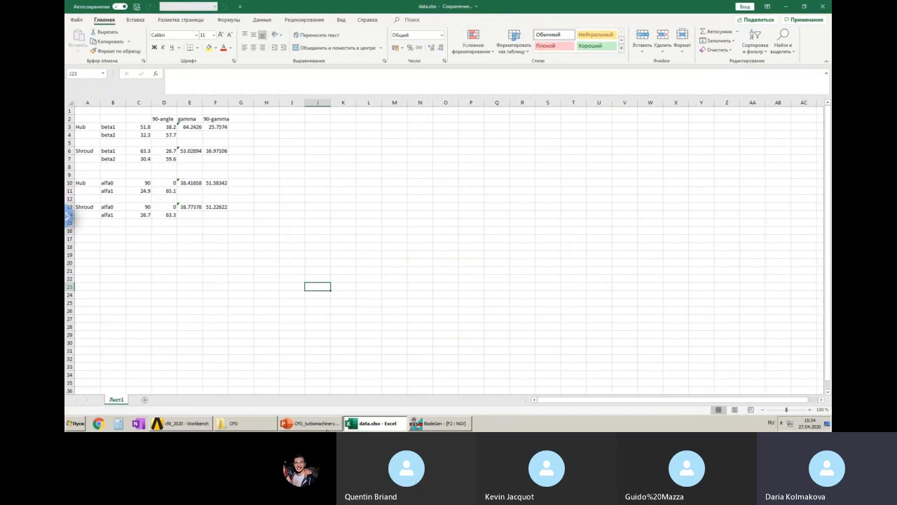
Switch to PowerPoint and review the axial turbines slide and the NGV angle table in the initial turbine data
{"action": "left_click", "coordinate": [314, 424]}
{"action": "left_click", "coordinate": [134, 349]}
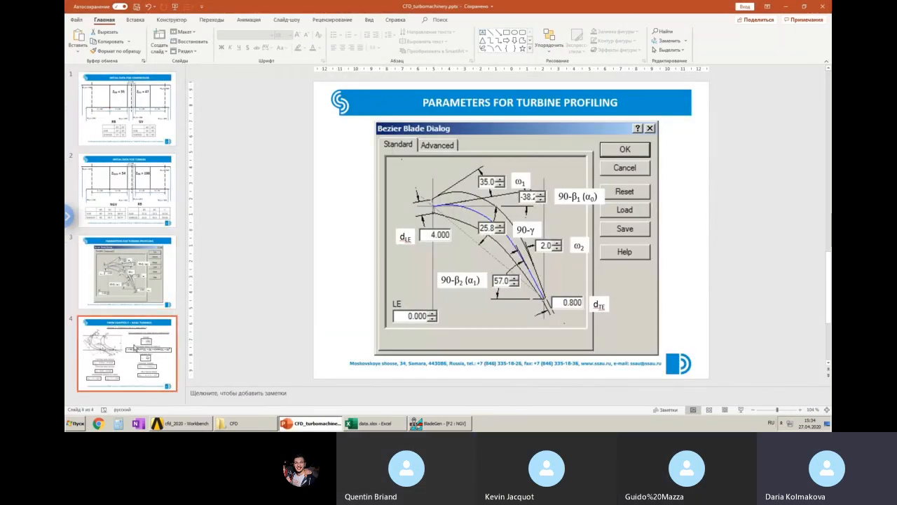
{"action": "key", "text": "Up"}
{"action": "key", "text": "Up"}
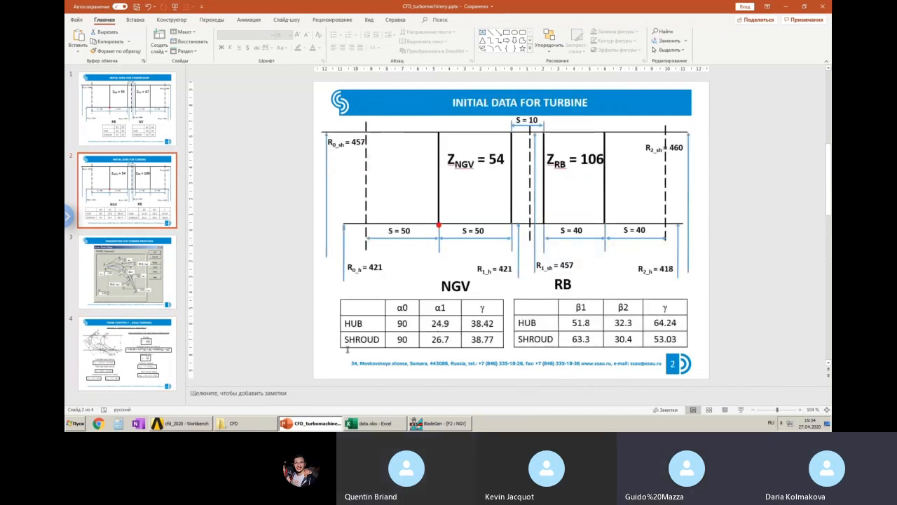
{"action": "left_click", "coordinate": [440, 308]}
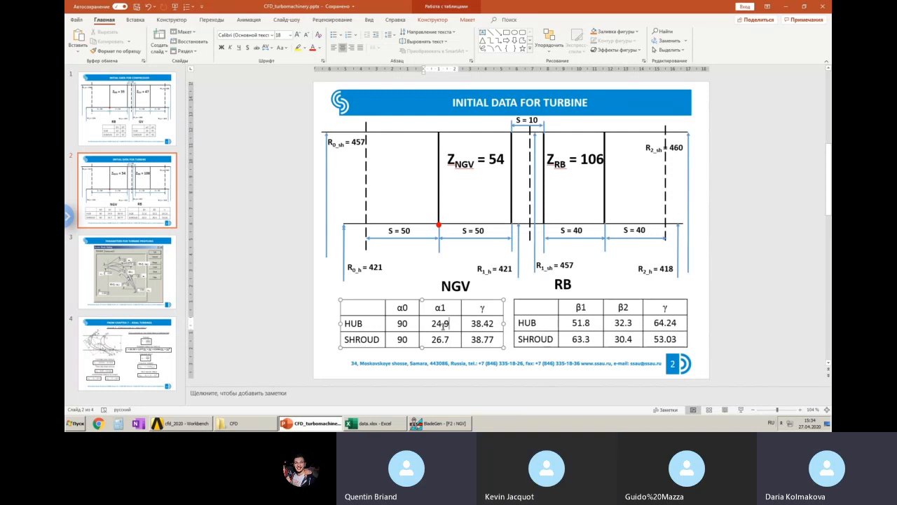
Switch to Excel and check the gamma formulas for the hub and shroud alfa angles
{"action": "left_click", "coordinate": [375, 422]}
{"action": "left_click", "coordinate": [232, 270]}
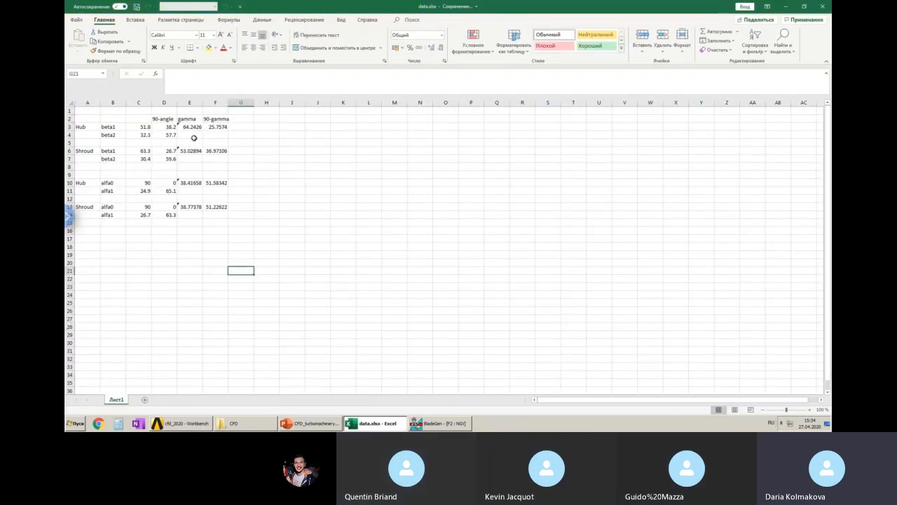
{"action": "left_click", "coordinate": [190, 181]}
{"action": "left_click", "coordinate": [186, 207]}
{"action": "left_click", "coordinate": [189, 182]}
{"action": "left_click", "coordinate": [187, 207]}
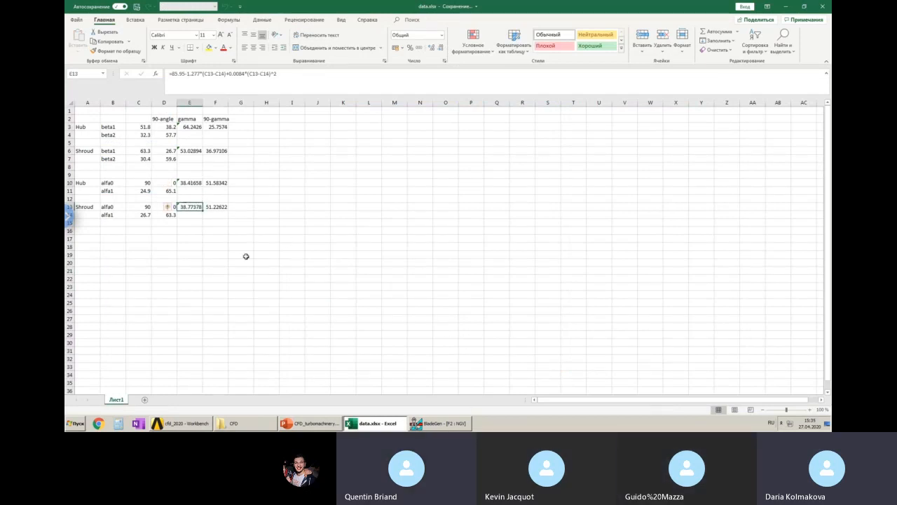
{"action": "left_click", "coordinate": [294, 287]}
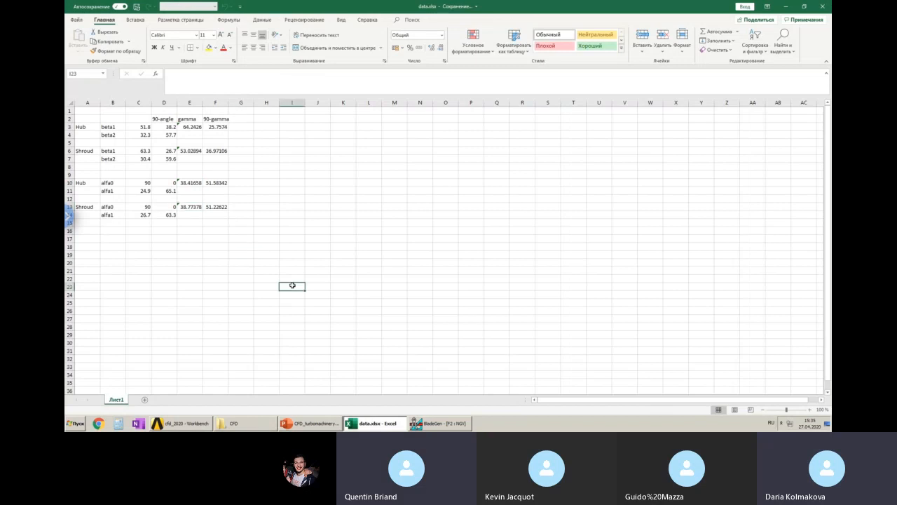
Inspect the Bezier Blade dialog's leading-edge field in BladeGen and check the edge radius and sharpening angle ranges in PowerPoint
{"action": "left_click", "coordinate": [435, 424]}
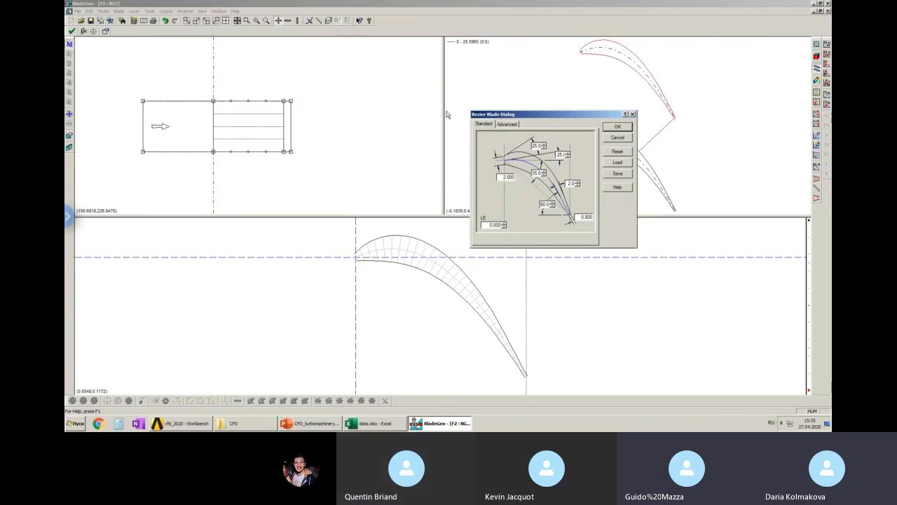
{"action": "left_click_drag", "start_coordinate": [491, 113], "coordinate": [369, 108]}
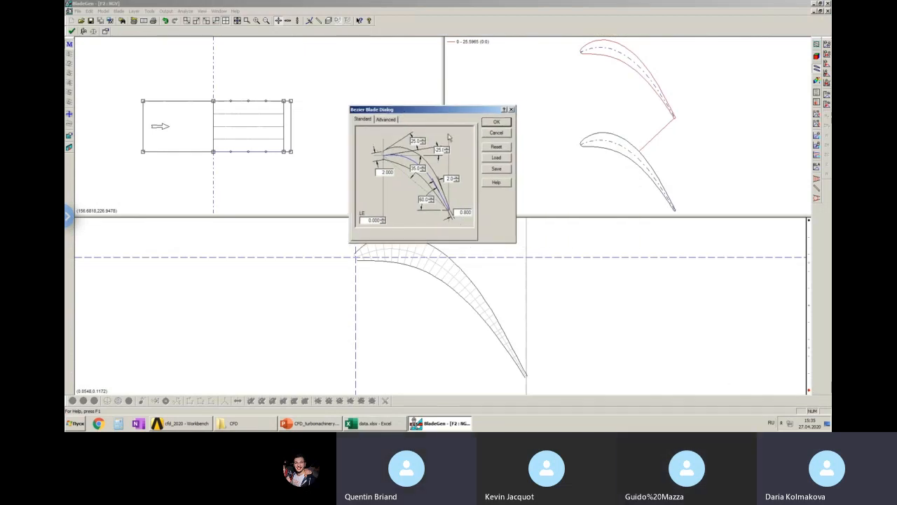
{"action": "left_click_drag", "start_coordinate": [427, 112], "coordinate": [432, 129]}
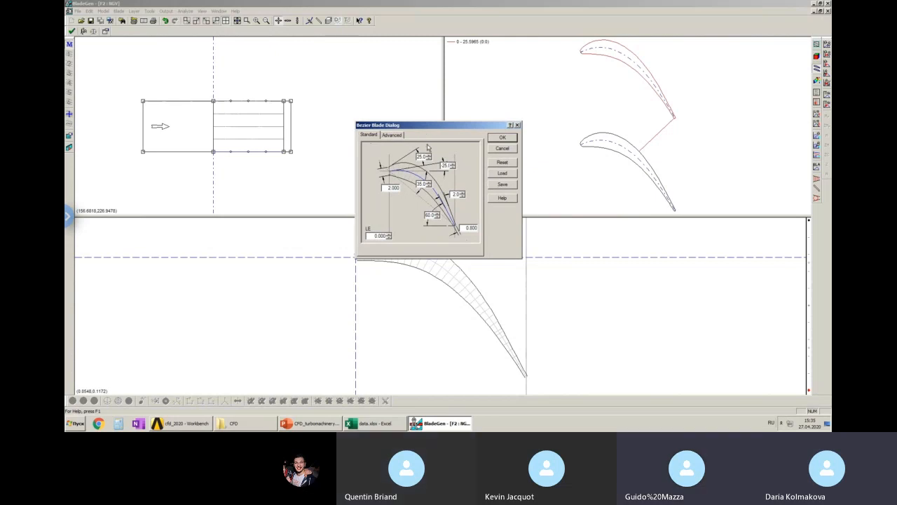
{"action": "left_click", "coordinate": [385, 187]}
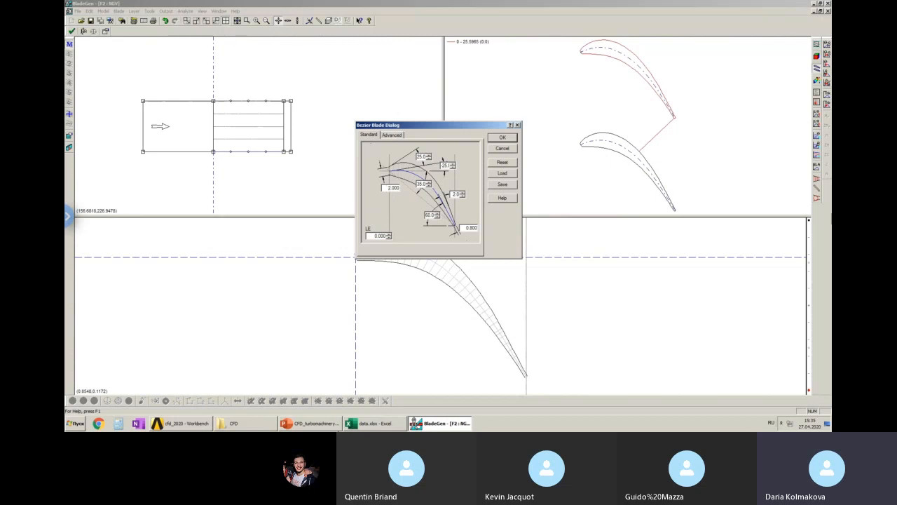
{"action": "left_click", "coordinate": [335, 424]}
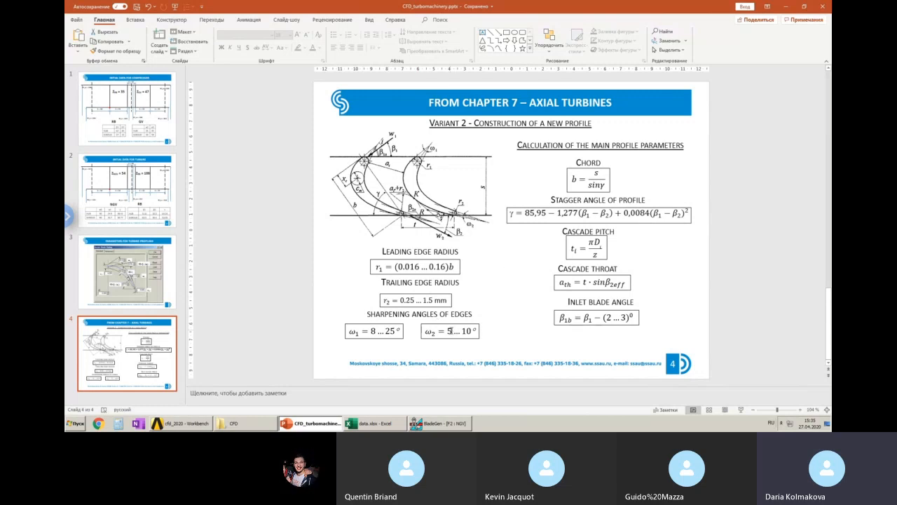
{"action": "left_click", "coordinate": [442, 423]}
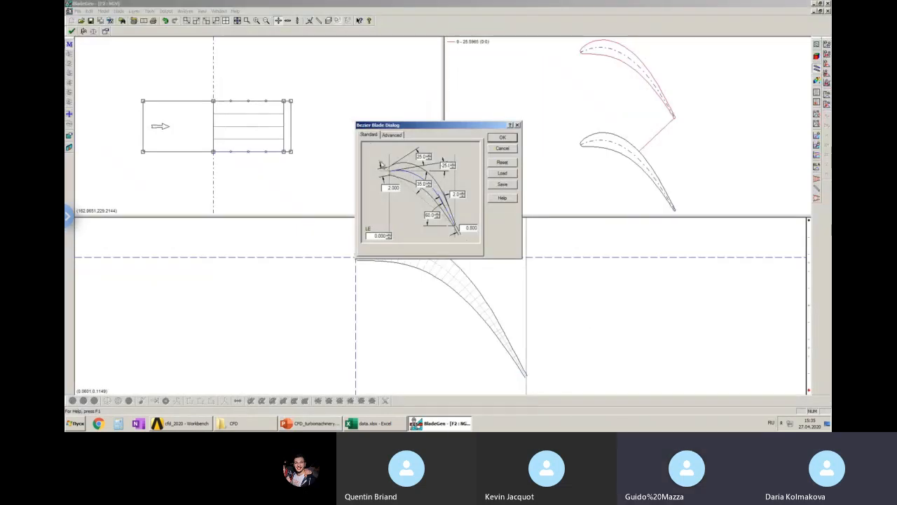
{"action": "double_click", "coordinate": [390, 188]}
{"action": "left_click_drag", "start_coordinate": [390, 188], "coordinate": [406, 189]}
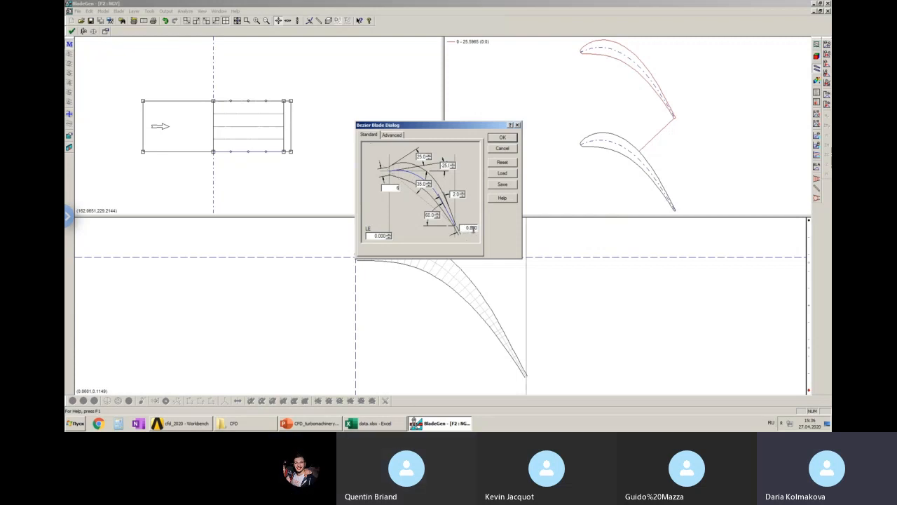
{"action": "left_click_drag", "start_coordinate": [479, 128], "coordinate": [493, 125]}
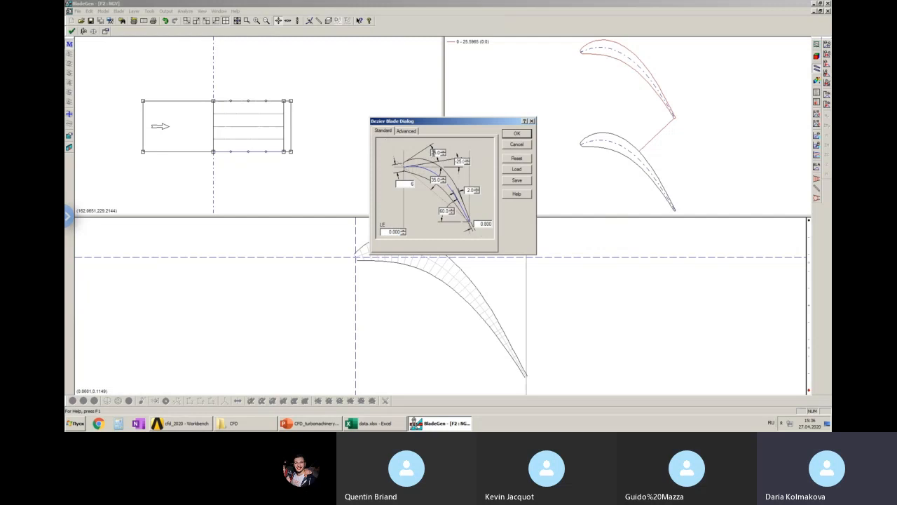
{"action": "double_click", "coordinate": [436, 152]}
{"action": "type", "text": "35"}
{"action": "left_click_drag", "start_coordinate": [468, 125], "coordinate": [563, 124]}
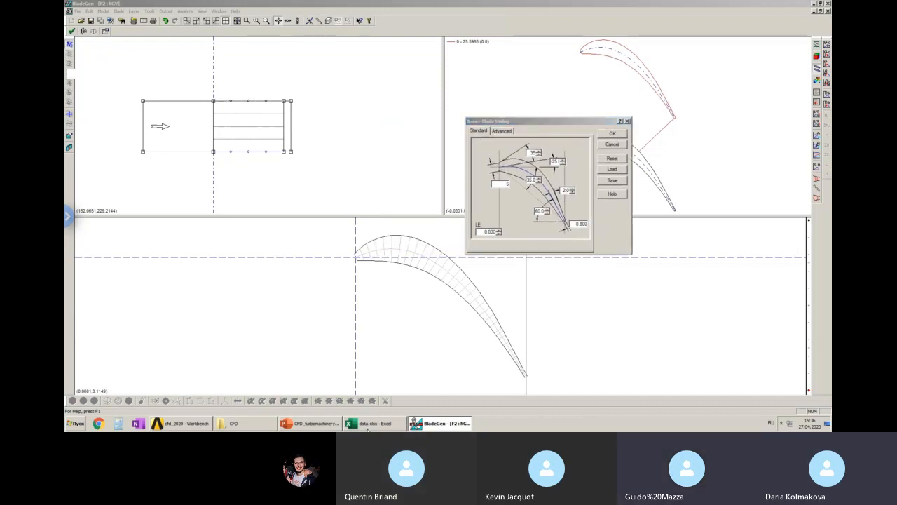
Cancel the open Bezier Blade dialog and arrange the Excel data and BladeGen side by side
{"action": "left_click", "coordinate": [371, 422]}
{"action": "left_click_drag", "start_coordinate": [321, 9], "coordinate": [66, 70]}
{"action": "left_click", "coordinate": [587, 110]}
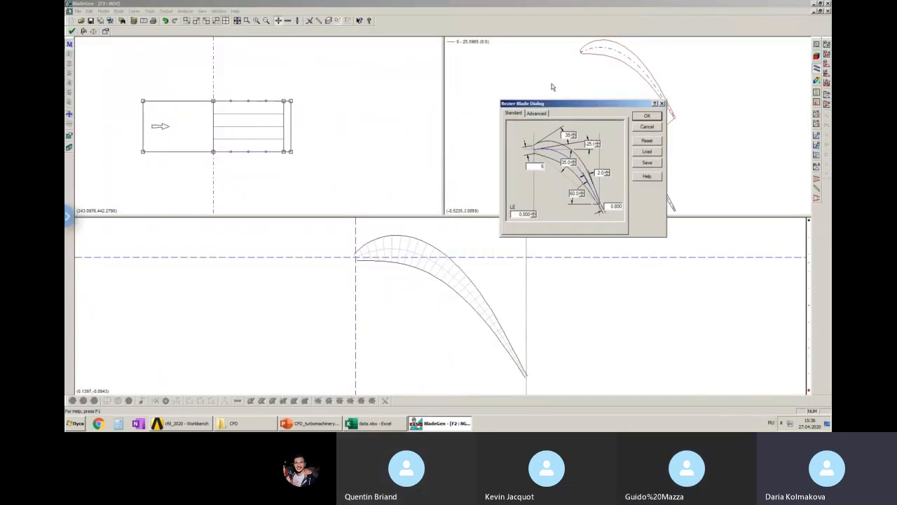
{"action": "left_click", "coordinate": [513, 8]}
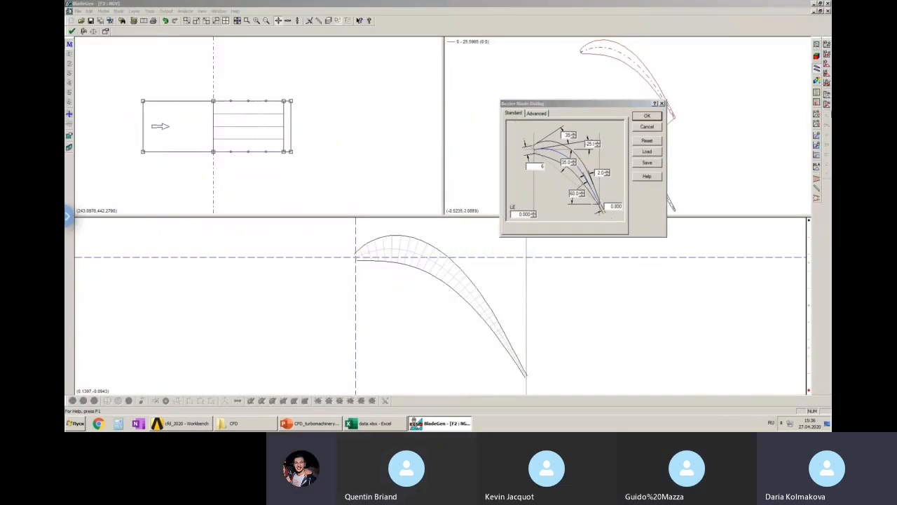
{"action": "left_click", "coordinate": [648, 128]}
{"action": "left_click_drag", "start_coordinate": [568, 7], "coordinate": [831, 197]}
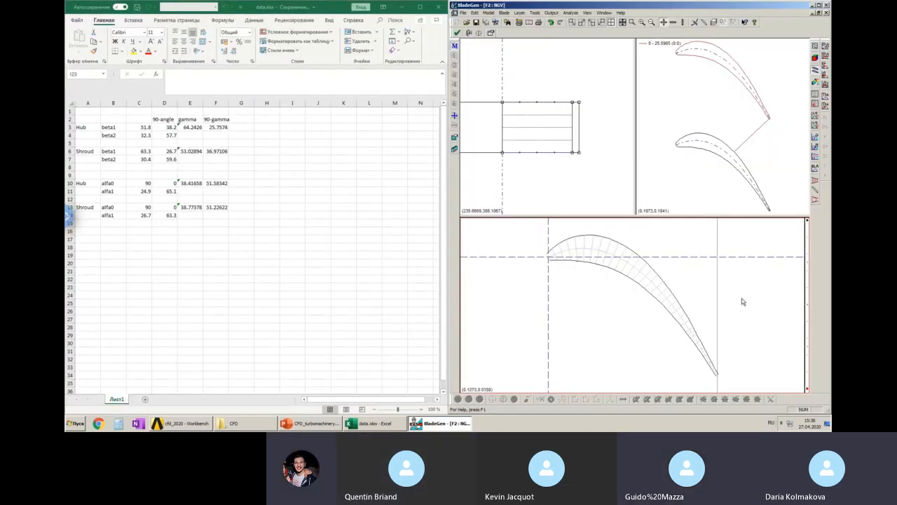
Reopen the Bezier Blade dialog and set the leading-edge wedge angle to 35 and the leading-edge diameter to 6
{"action": "double_click", "coordinate": [773, 337]}
{"action": "left_click_drag", "start_coordinate": [482, 145], "coordinate": [666, 150]}
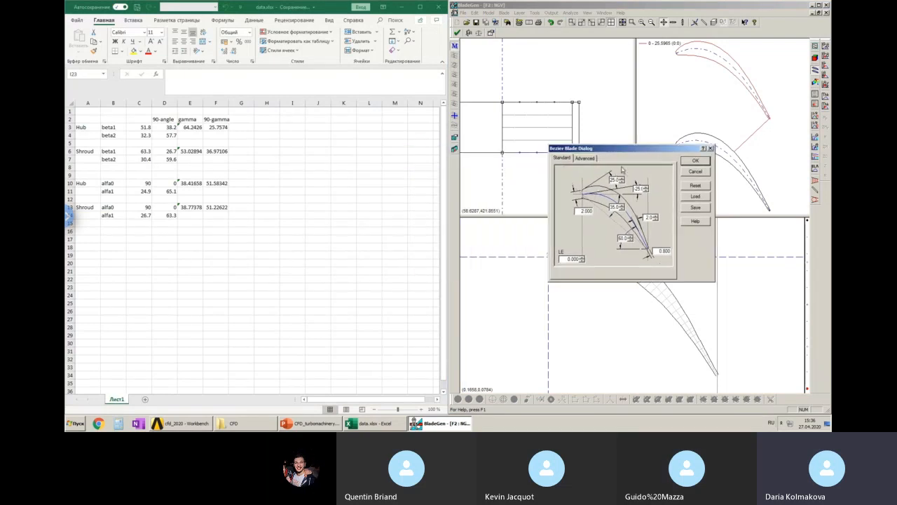
{"action": "double_click", "coordinate": [619, 181]}
{"action": "type", "text": "2"}
{"action": "type", "text": "35"}
{"action": "left_click", "coordinate": [581, 211]}
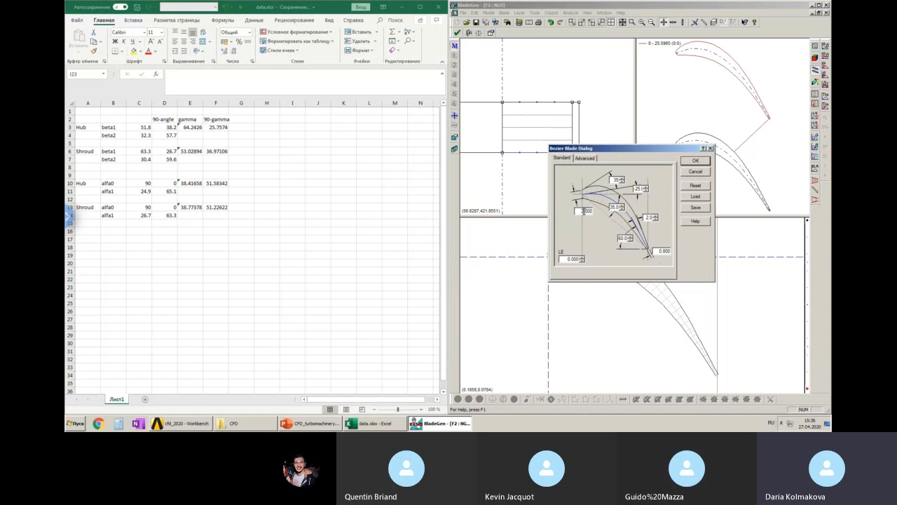
{"action": "double_click", "coordinate": [586, 210]}
{"action": "type", "text": "6"}
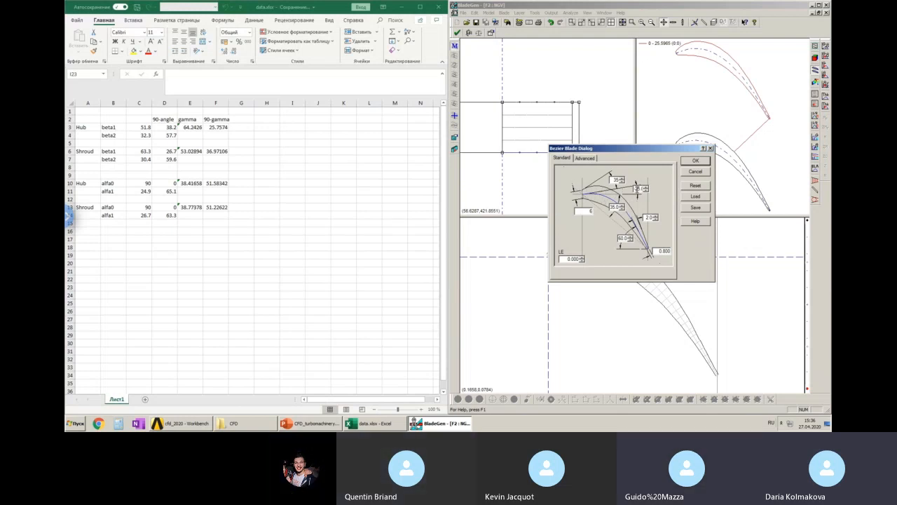
Set the hub blade's inlet angle to 0, outlet angle to 65.1 and stagger angle to 51.6, and apply the profile
{"action": "double_click", "coordinate": [642, 190]}
{"action": "key", "text": "BackSpace"}
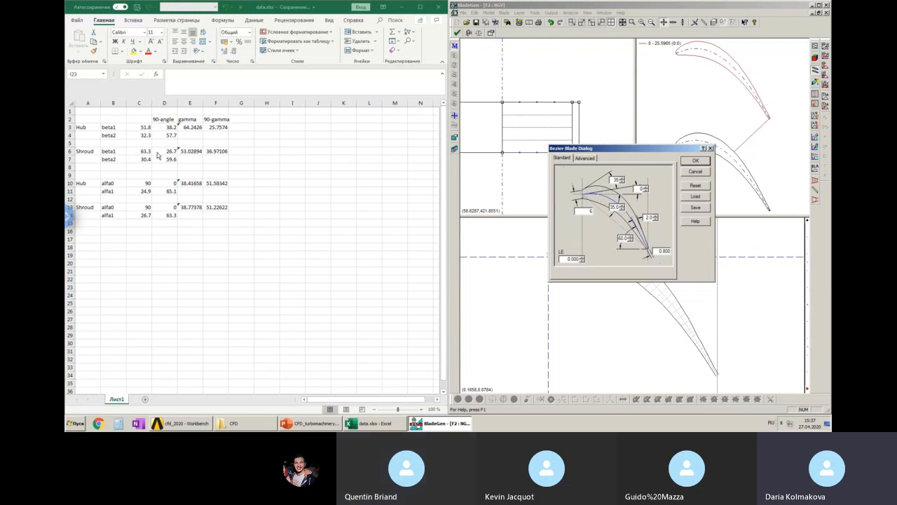
{"action": "left_click_drag", "start_coordinate": [618, 238], "coordinate": [656, 244]}
{"action": "type", "text": "65.1"}
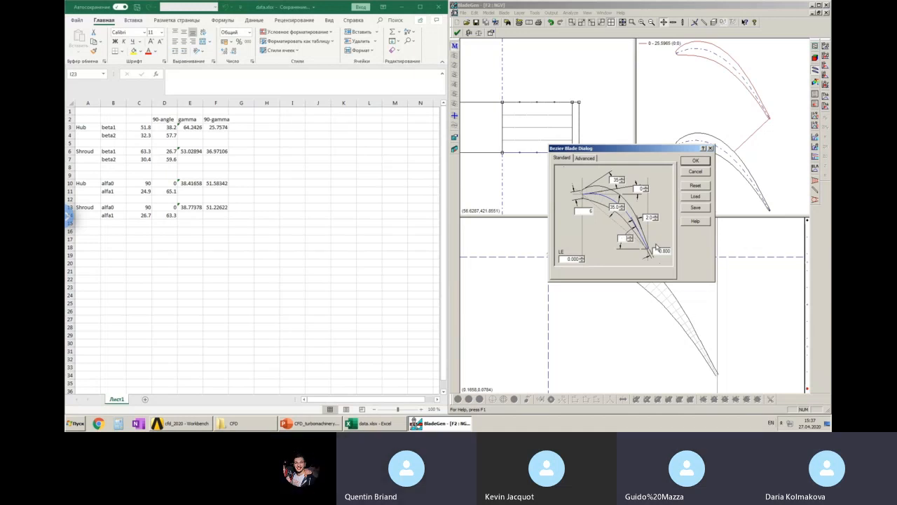
{"action": "type", "text": "65"}
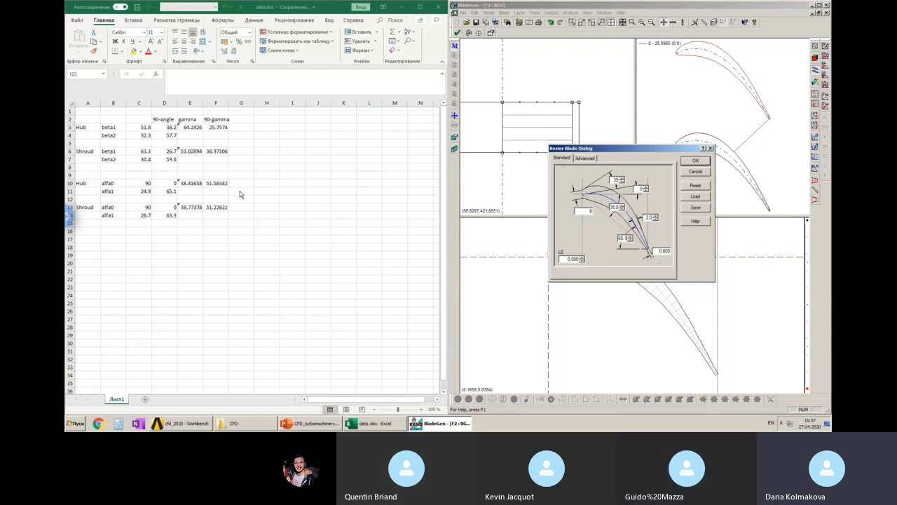
{"action": "double_click", "coordinate": [613, 207]}
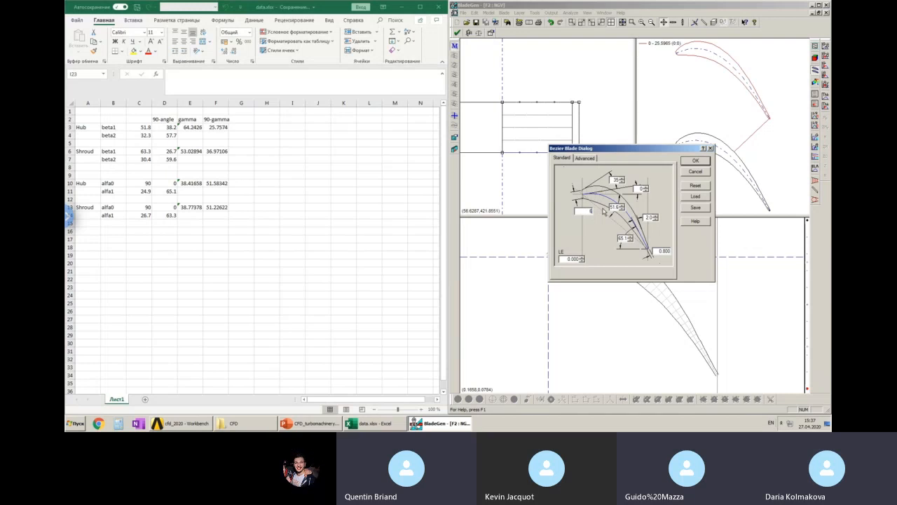
{"action": "left_click_drag", "start_coordinate": [588, 146], "coordinate": [578, 101]}
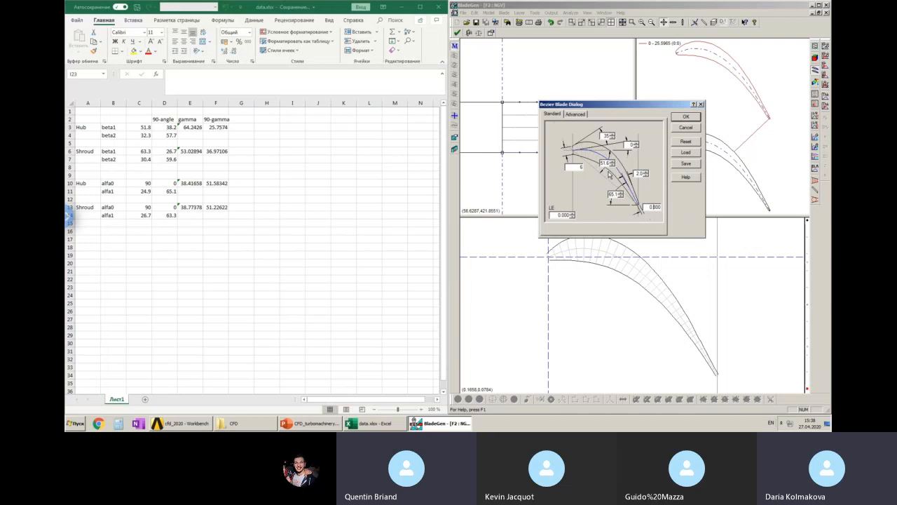
{"action": "left_click", "coordinate": [684, 118]}
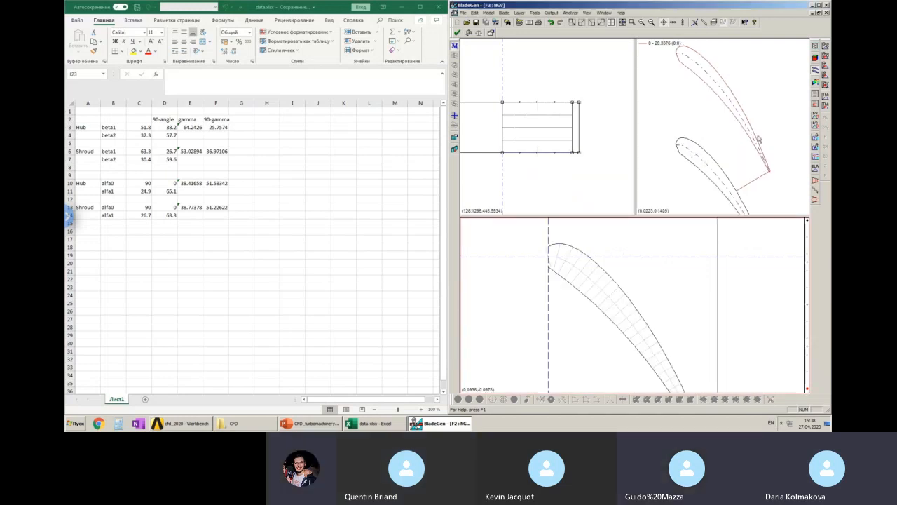
Set the model units to MM in the model properties and apply the change
{"action": "left_click", "coordinate": [501, 13]}
{"action": "mouse_move", "coordinate": [491, 13]}
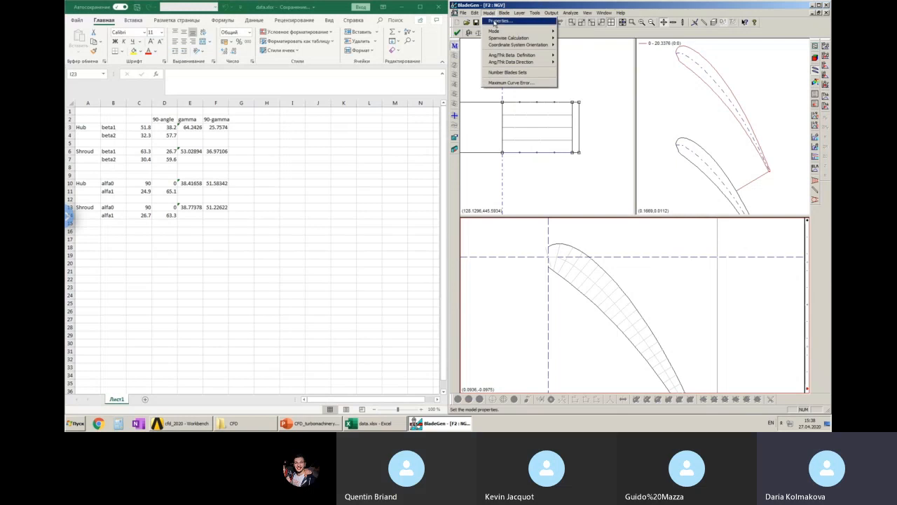
{"action": "left_click", "coordinate": [498, 21]}
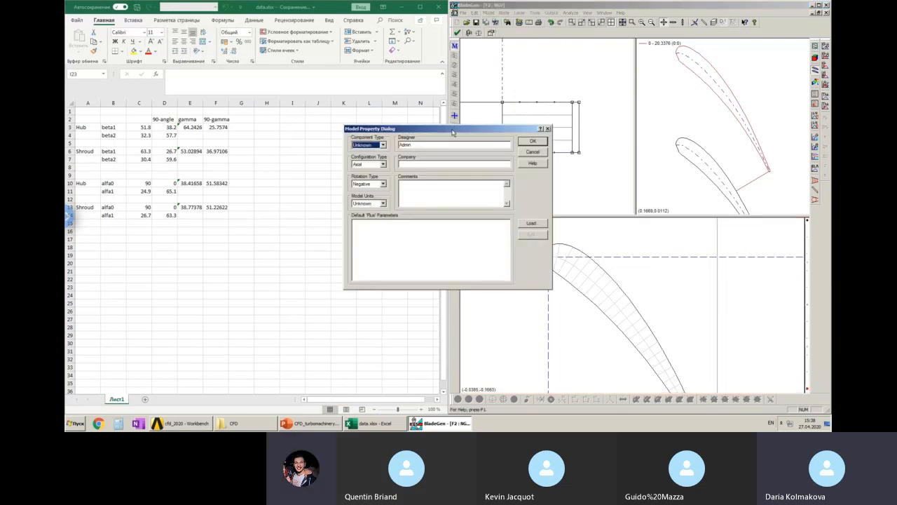
{"action": "left_click_drag", "start_coordinate": [452, 132], "coordinate": [591, 126]}
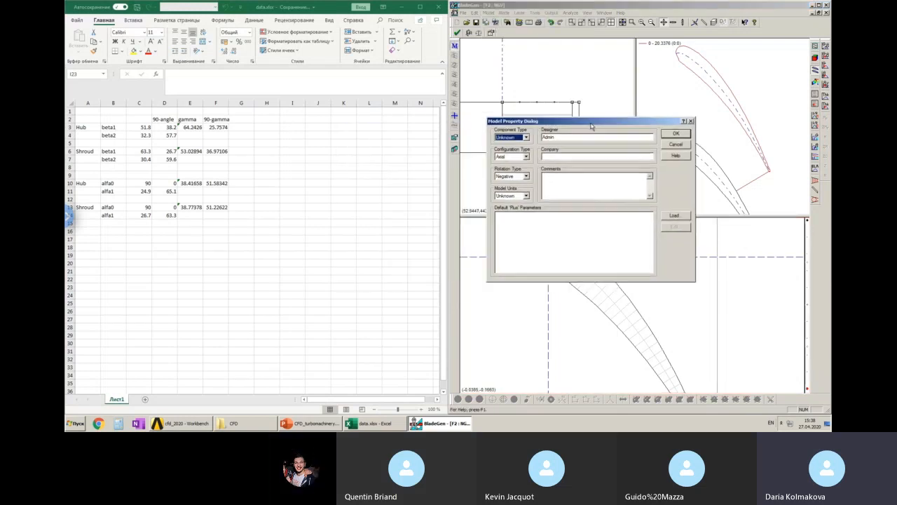
{"action": "left_click", "coordinate": [526, 196]}
{"action": "left_click", "coordinate": [499, 217]}
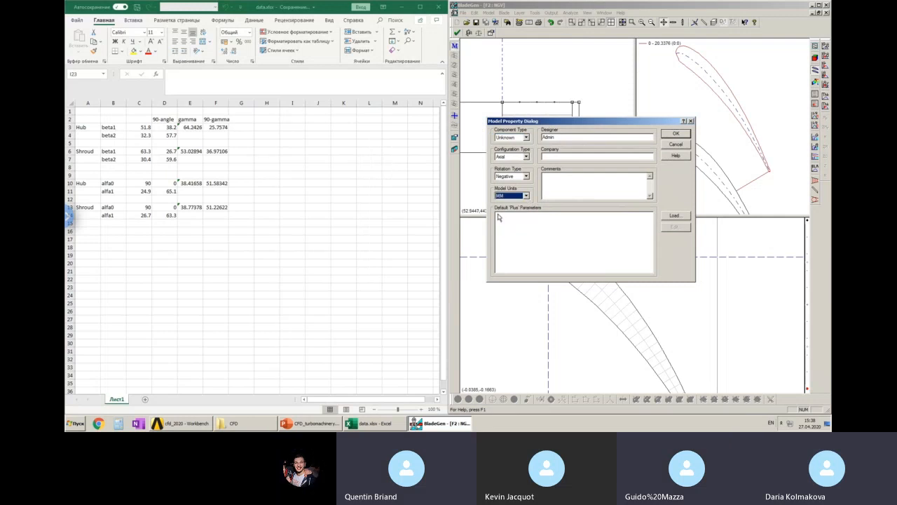
{"action": "left_click", "coordinate": [683, 134]}
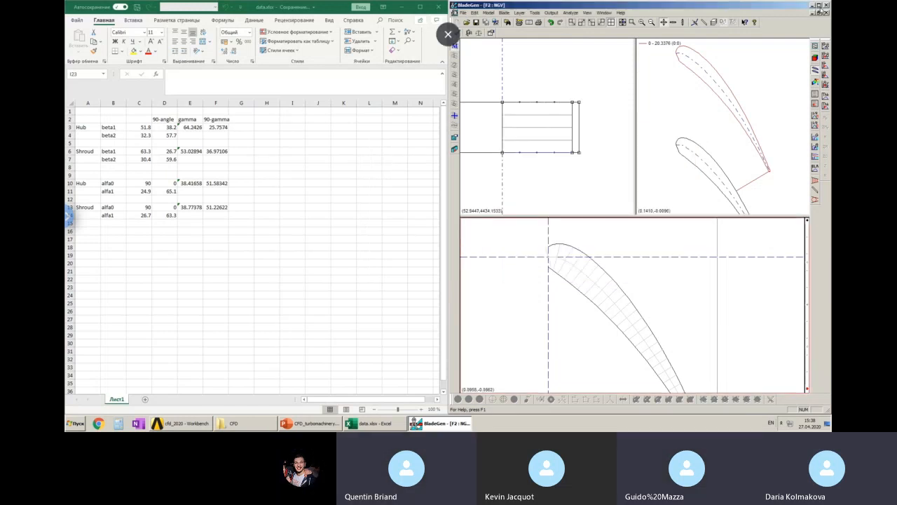
Maximize the BladeGen window, review the hub profile's Bezier blade parameters, and examine both neighbouring vanes in the blade-to-blade view
{"action": "left_click", "coordinate": [819, 6]}
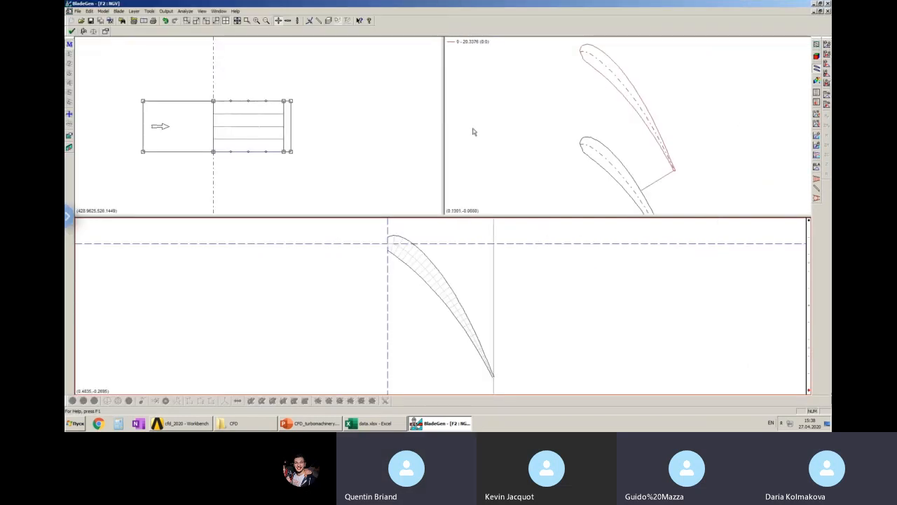
{"action": "double_click", "coordinate": [809, 391]}
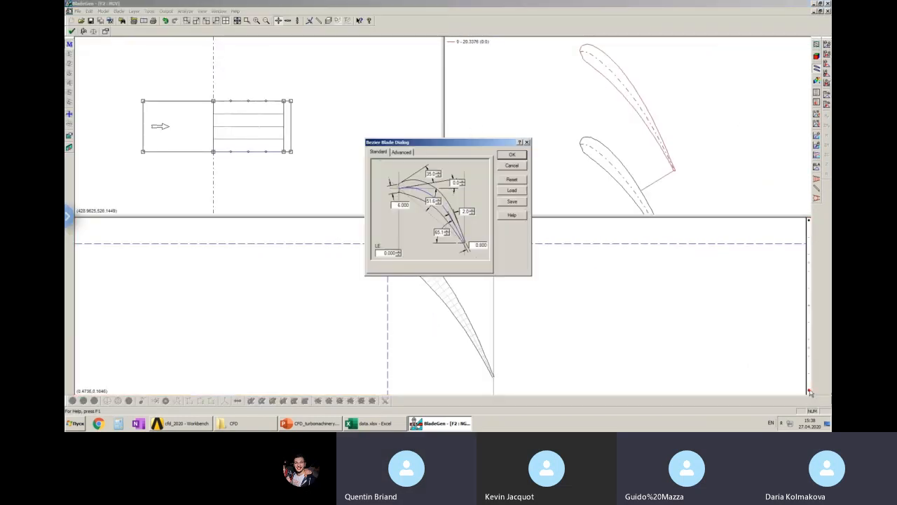
{"action": "left_click", "coordinate": [511, 155]}
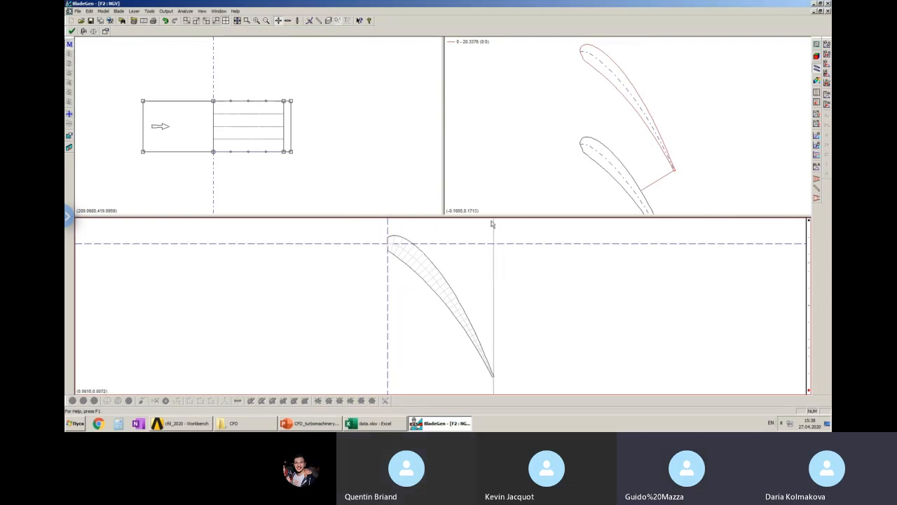
{"action": "right_click", "coordinate": [729, 145]}
{"action": "left_click", "coordinate": [704, 168]}
{"action": "scroll", "coordinate": [703, 164], "scroll_direction": "down", "scroll_amount": 2}
{"action": "scroll", "coordinate": [690, 152], "scroll_direction": "down", "scroll_amount": 2}
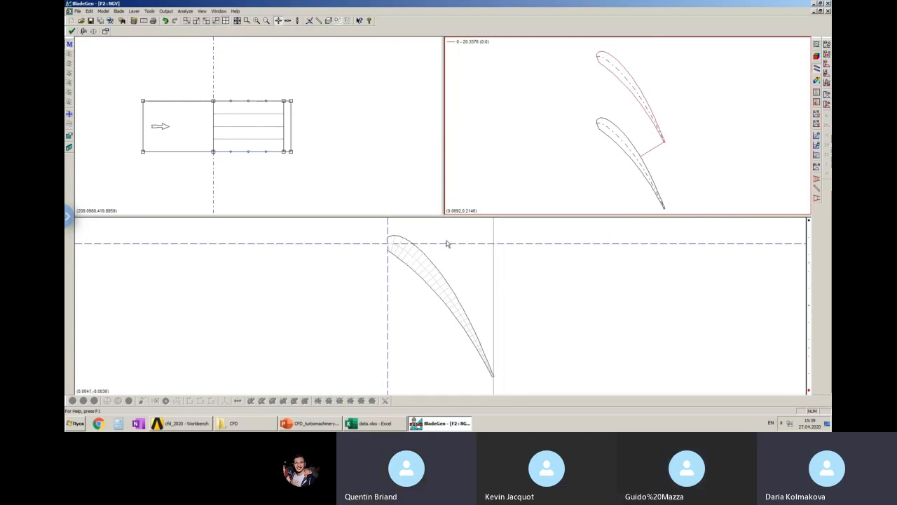
Enlarge the blade profile view and adjust the control points of the hub's pressure-side curve
{"action": "left_click", "coordinate": [435, 272]}
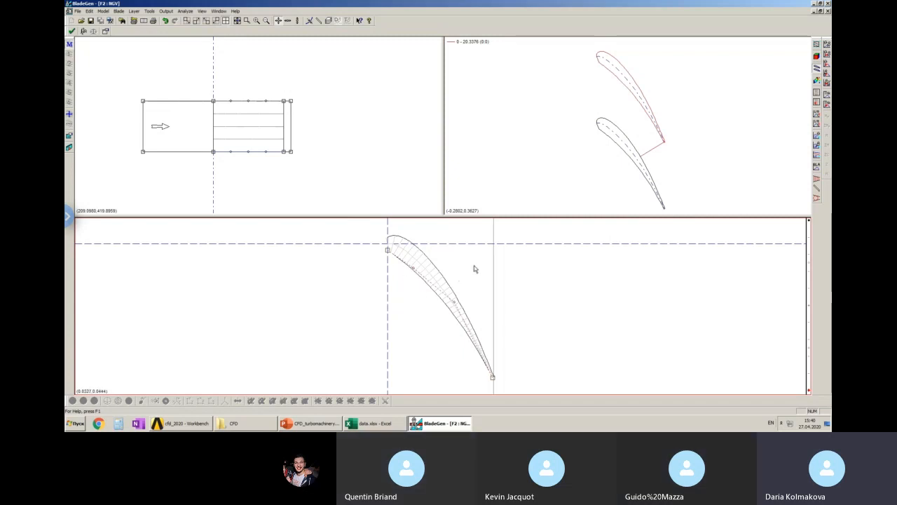
{"action": "left_click", "coordinate": [431, 265]}
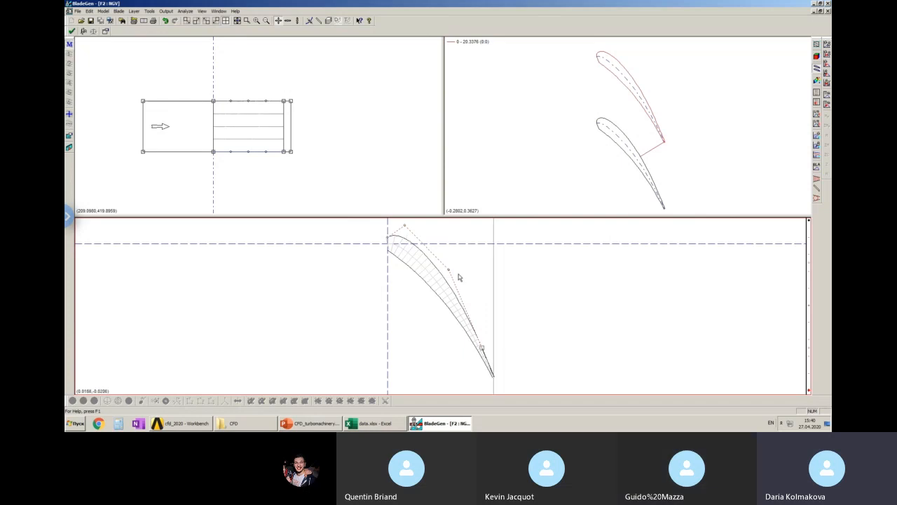
{"action": "mouse_move", "coordinate": [454, 217]}
{"action": "left_mouse_down"}
{"action": "mouse_move", "coordinate": [461, 170]}
{"action": "mouse_move", "coordinate": [448, 110]}
{"action": "mouse_move", "coordinate": [414, 102]}
{"action": "mouse_move", "coordinate": [402, 124]}
{"action": "mouse_move", "coordinate": [474, 152]}
{"action": "mouse_move", "coordinate": [470, 185]}
{"action": "mouse_move", "coordinate": [495, 226]}
{"action": "left_mouse_up"}
{"action": "left_click", "coordinate": [453, 188]}
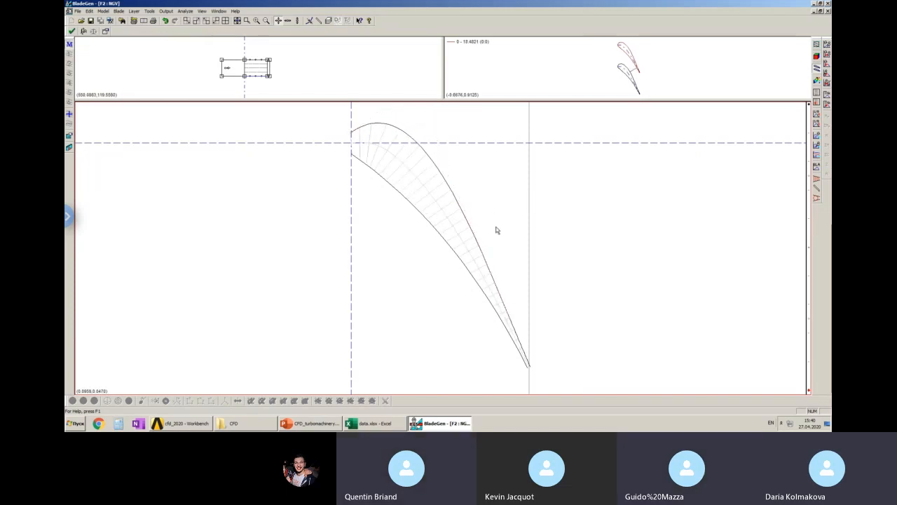
{"action": "left_click", "coordinate": [385, 181]}
{"action": "left_click_drag", "start_coordinate": [393, 184], "coordinate": [393, 214]}
{"action": "mouse_move", "coordinate": [457, 248]}
{"action": "left_mouse_down"}
{"action": "mouse_move", "coordinate": [443, 260]}
{"action": "mouse_move", "coordinate": [474, 302]}
{"action": "mouse_move", "coordinate": [469, 243]}
{"action": "left_mouse_up"}
{"action": "left_click", "coordinate": [482, 254]}
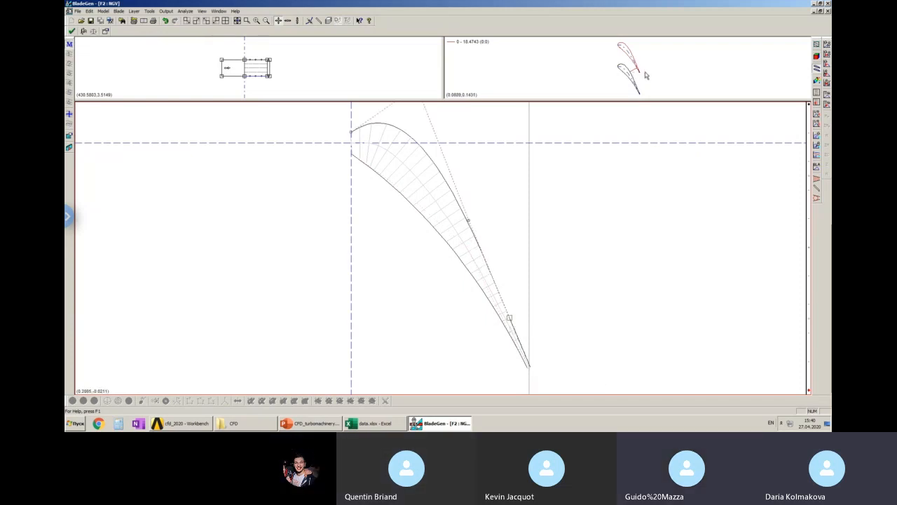
Reshape the suction side of the hub profile by shifting its two middle control points toward the leading edge and inward
{"action": "left_click", "coordinate": [466, 213]}
{"action": "left_click_drag", "start_coordinate": [459, 197], "coordinate": [455, 188]}
{"action": "scroll", "coordinate": [493, 196], "scroll_direction": "up", "scroll_amount": 2}
{"action": "scroll", "coordinate": [493, 196], "scroll_direction": "down", "scroll_amount": 3}
{"action": "left_click", "coordinate": [425, 180]}
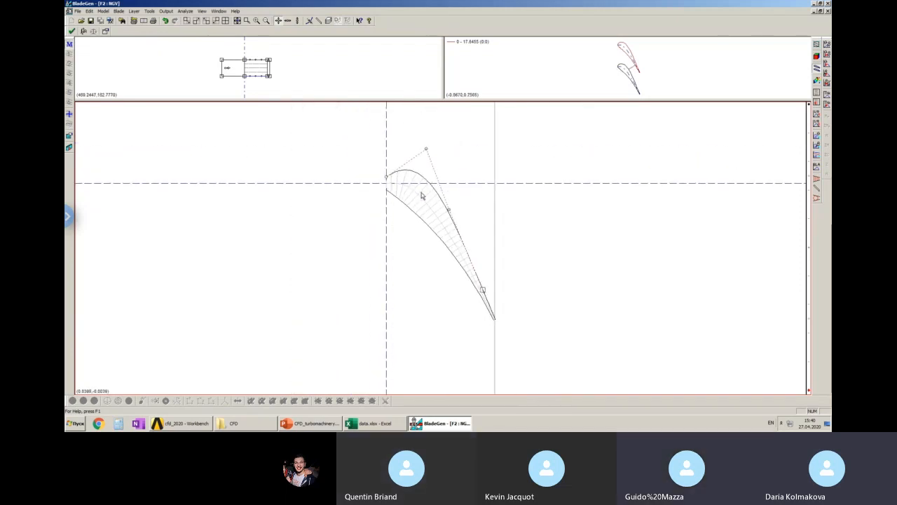
{"action": "mouse_move", "coordinate": [425, 149]}
{"action": "left_mouse_down"}
{"action": "mouse_move", "coordinate": [406, 157]}
{"action": "mouse_move", "coordinate": [416, 154]}
{"action": "mouse_move", "coordinate": [422, 165]}
{"action": "left_mouse_up"}
Try to reshape the pressure side by moving its front control point, and undo the change
{"action": "left_click", "coordinate": [418, 222]}
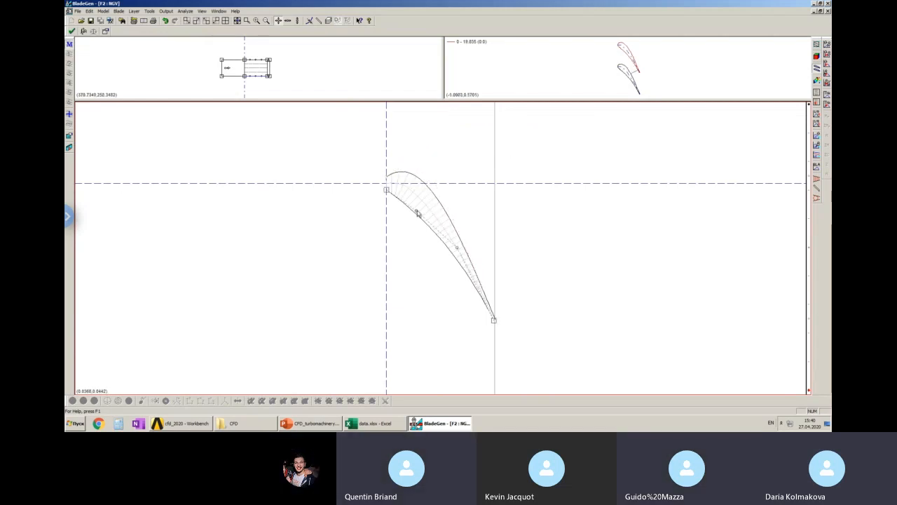
{"action": "left_click", "coordinate": [401, 199]}
{"action": "left_click", "coordinate": [165, 20]}
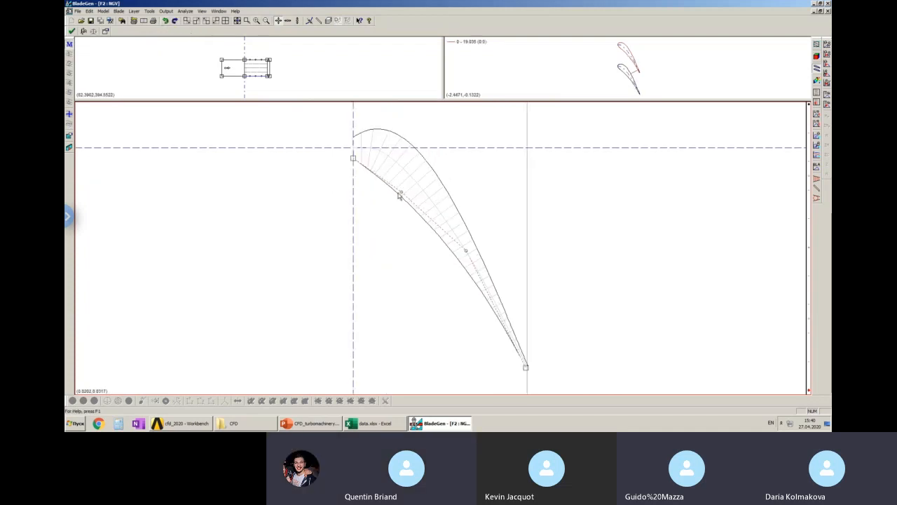
{"action": "mouse_move", "coordinate": [400, 193]}
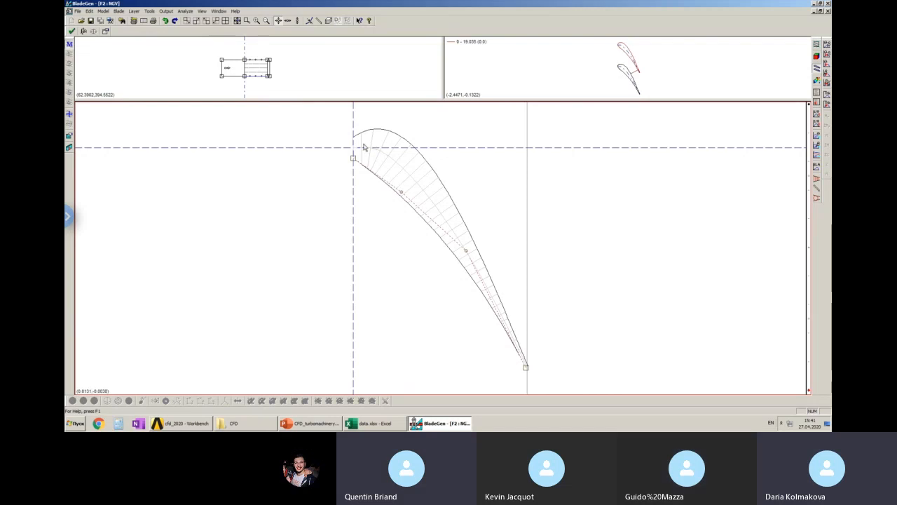
Reposition the suction side's two middle control points farther apart for a smooth curve, and shift the pressure side's rear control point slightly forward
{"action": "left_click", "coordinate": [417, 150]}
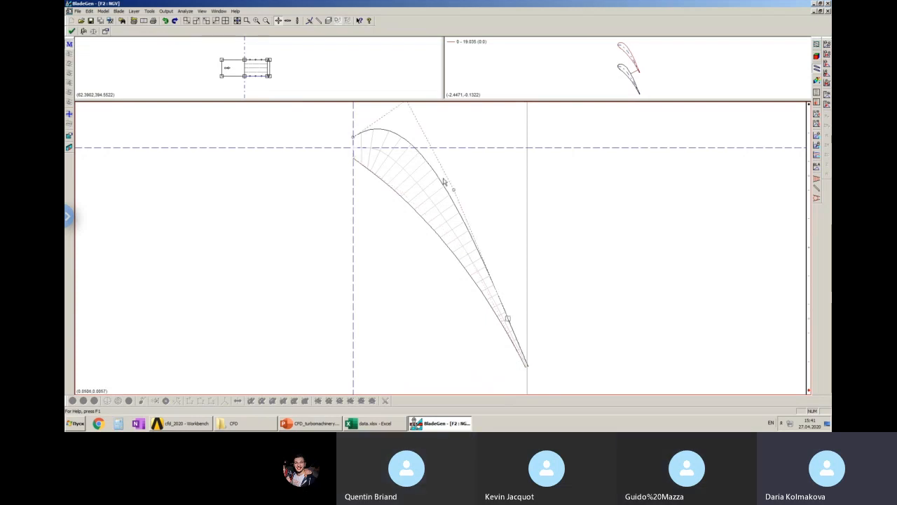
{"action": "mouse_move", "coordinate": [448, 184]}
{"action": "left_mouse_down"}
{"action": "mouse_move", "coordinate": [429, 139]}
{"action": "mouse_move", "coordinate": [400, 133]}
{"action": "left_mouse_up"}
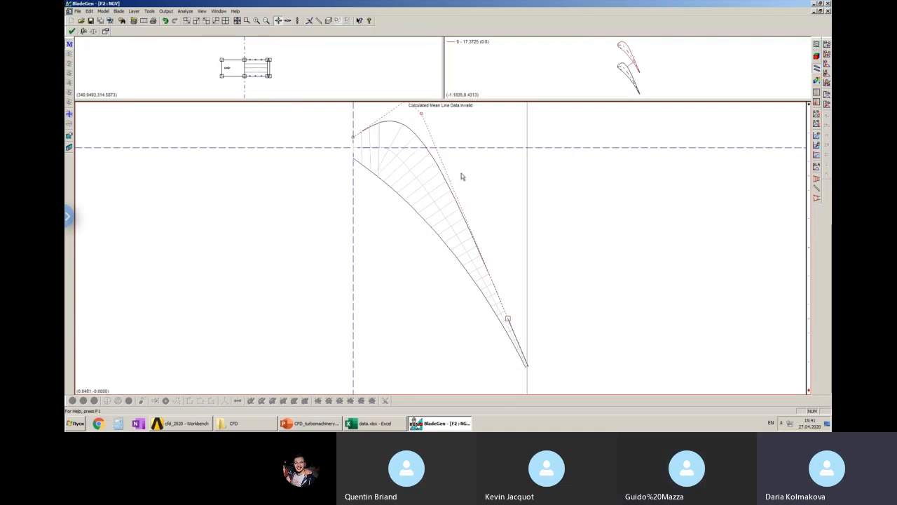
{"action": "scroll", "coordinate": [506, 233], "scroll_direction": "up", "scroll_amount": 2}
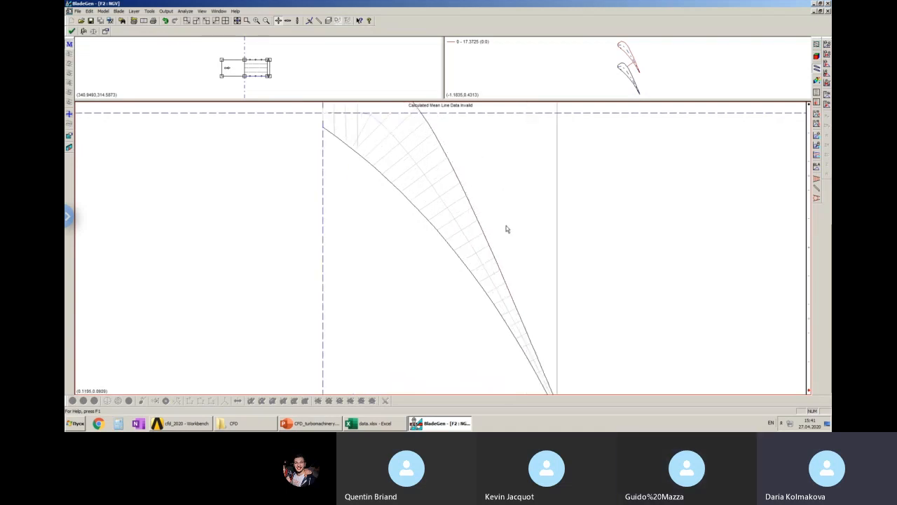
{"action": "scroll", "coordinate": [503, 232], "scroll_direction": "down", "scroll_amount": 3}
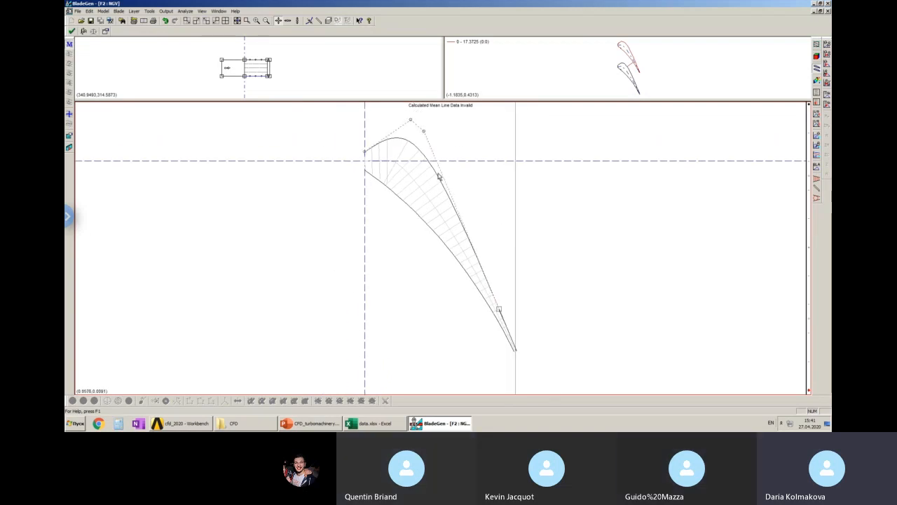
{"action": "mouse_move", "coordinate": [410, 120]}
{"action": "left_mouse_down"}
{"action": "mouse_move", "coordinate": [420, 113]}
{"action": "mouse_move", "coordinate": [367, 136]}
{"action": "mouse_move", "coordinate": [389, 129]}
{"action": "mouse_move", "coordinate": [427, 137]}
{"action": "mouse_move", "coordinate": [441, 172]}
{"action": "mouse_move", "coordinate": [455, 146]}
{"action": "left_mouse_up"}
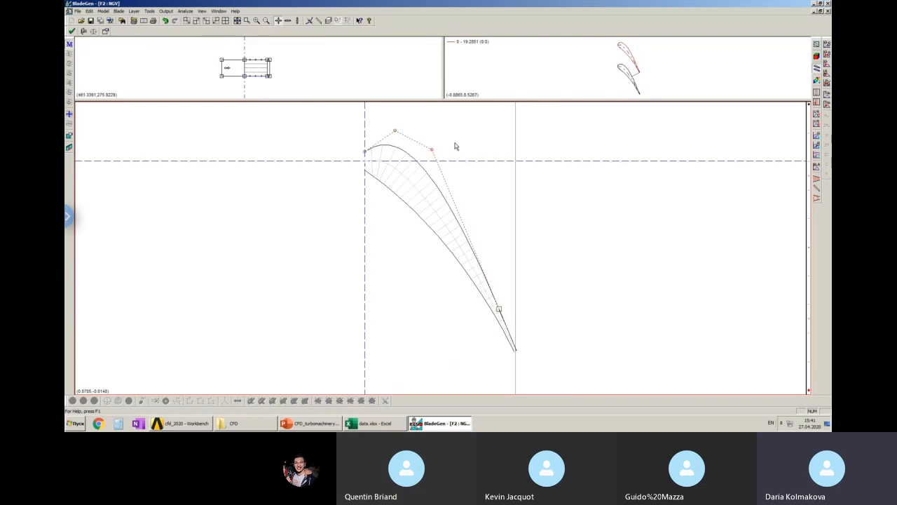
{"action": "left_click", "coordinate": [398, 199]}
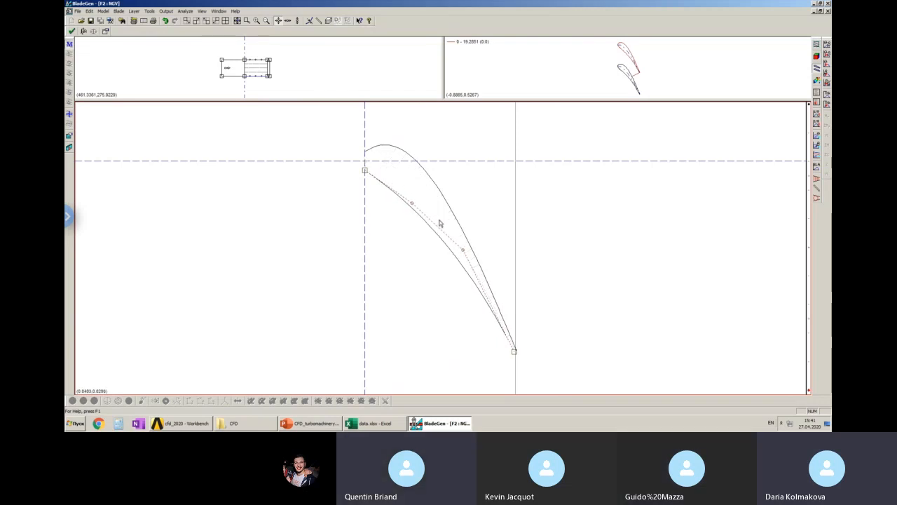
{"action": "left_click_drag", "start_coordinate": [464, 253], "coordinate": [443, 242]}
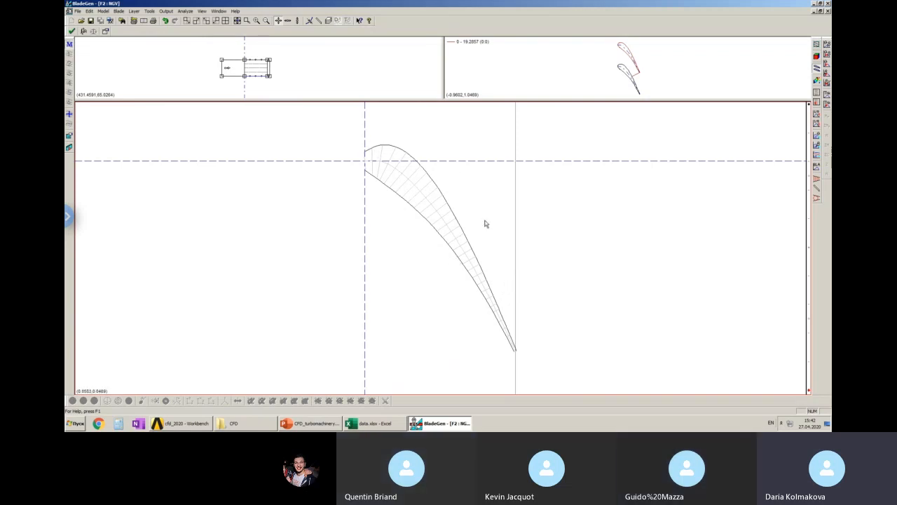
Shrink the blade profile view and try a hub stagger angle of 55 in the Bezier Blade dialog
{"action": "left_click_drag", "start_coordinate": [486, 100], "coordinate": [502, 195]}
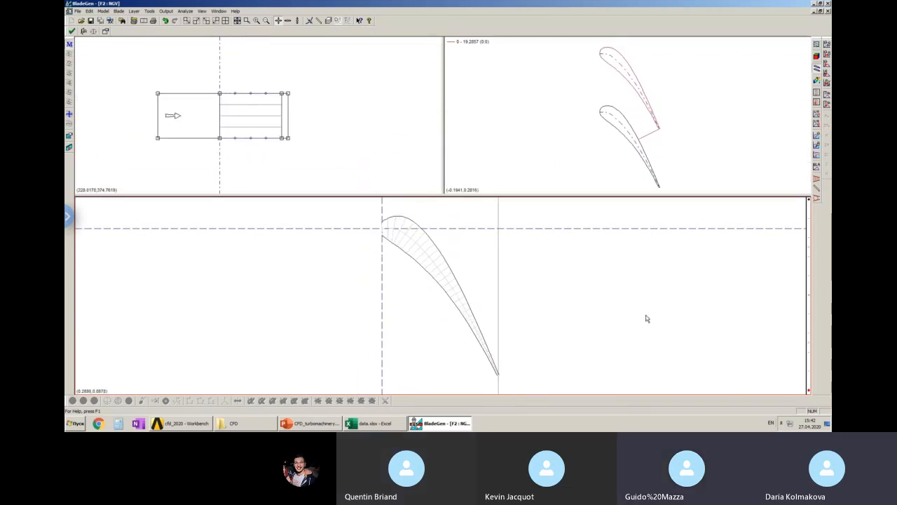
{"action": "double_click", "coordinate": [615, 302]}
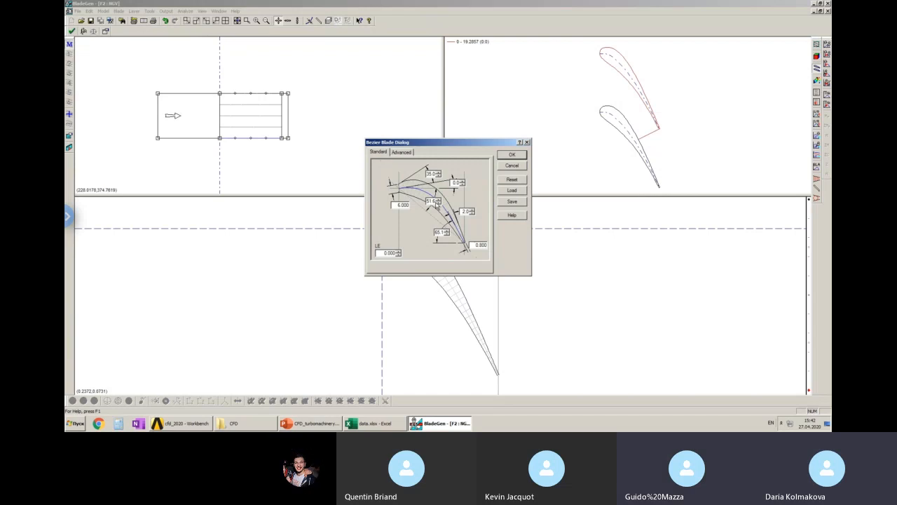
{"action": "double_click", "coordinate": [428, 201]}
{"action": "type", "text": "58"}
{"action": "left_click", "coordinate": [512, 155]}
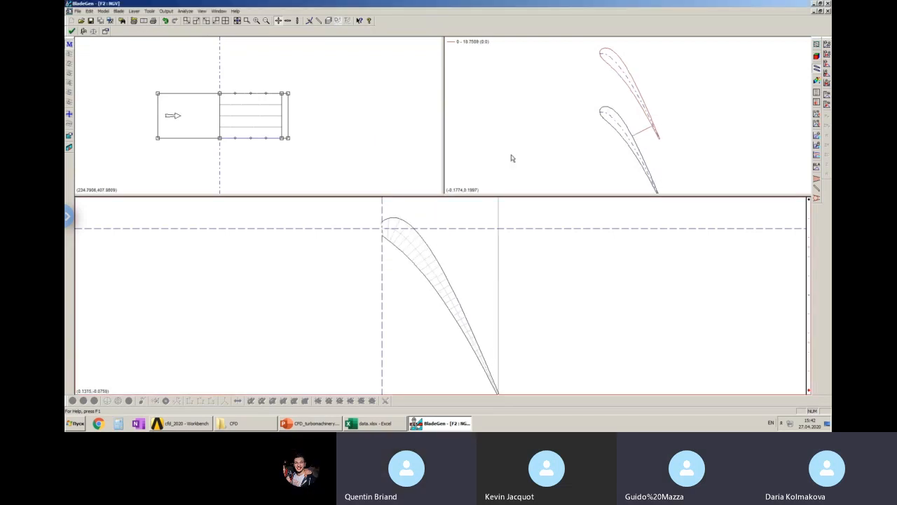
Set the hub profile's stagger angle to 49 in the Bezier Blade dialog, apply it and recheck the blade parameters
{"action": "right_click", "coordinate": [527, 260]}
{"action": "left_click", "coordinate": [532, 255]}
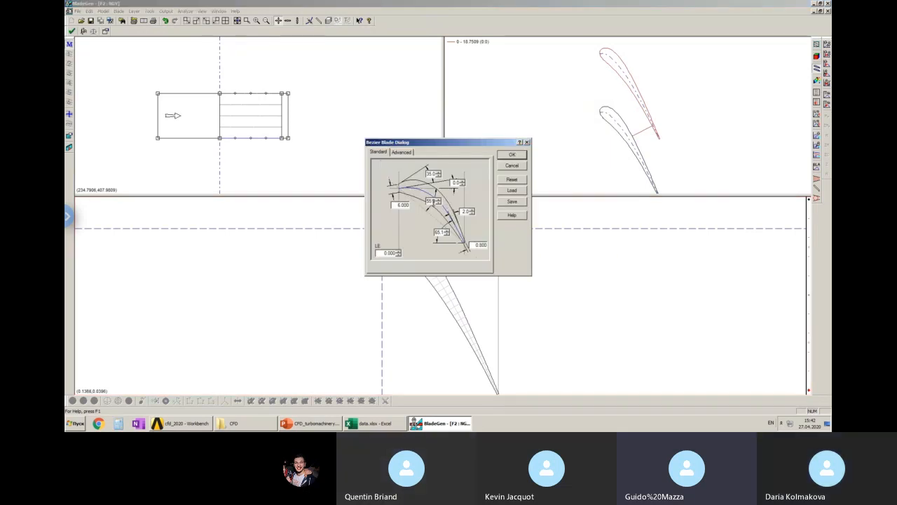
{"action": "double_click", "coordinate": [433, 201]}
{"action": "type", "text": "4"}
{"action": "left_click", "coordinate": [511, 155]}
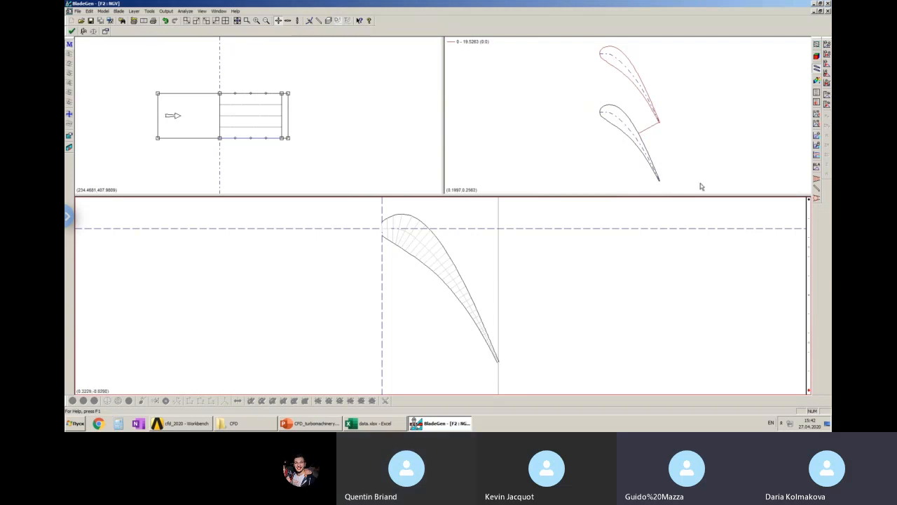
{"action": "right_click", "coordinate": [494, 253]}
{"action": "left_click", "coordinate": [519, 256]}
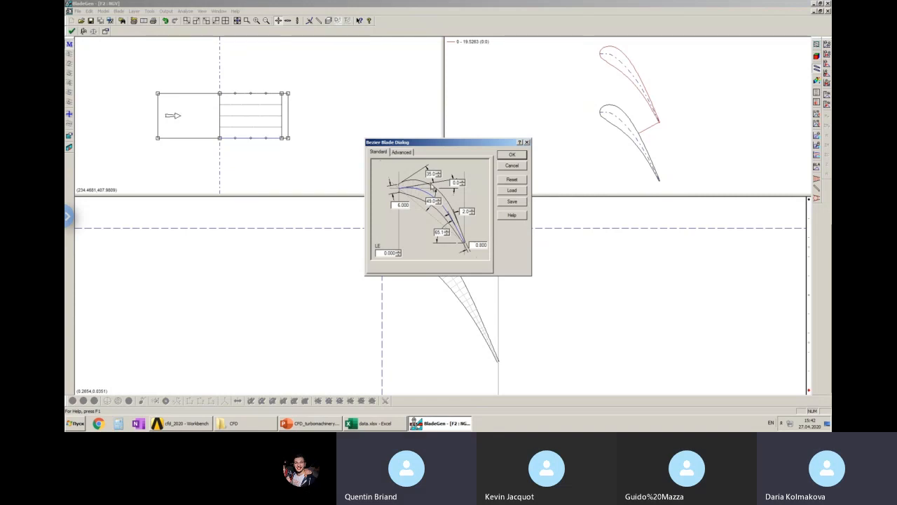
{"action": "left_click", "coordinate": [512, 154]}
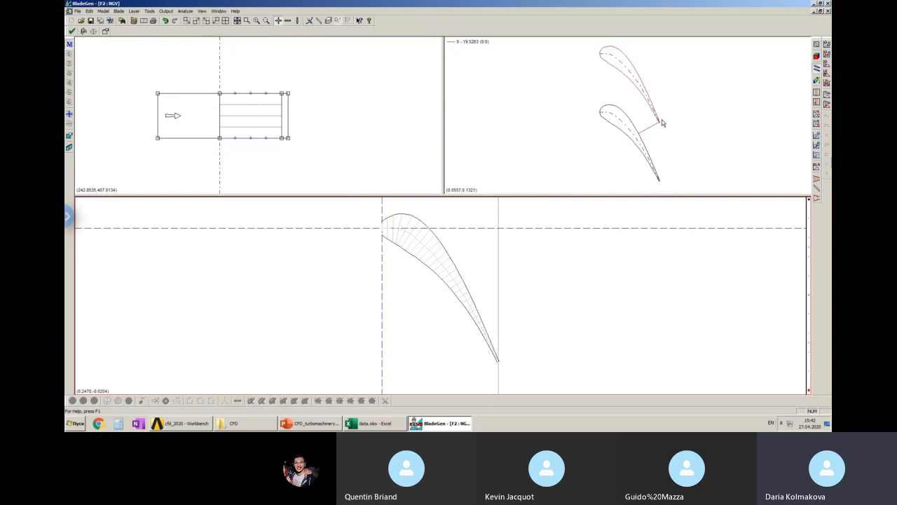
Reshape the hub suction side by lowering its rear middle control point and moving the point nearest the trailing edge upstream
{"action": "left_click", "coordinate": [452, 264]}
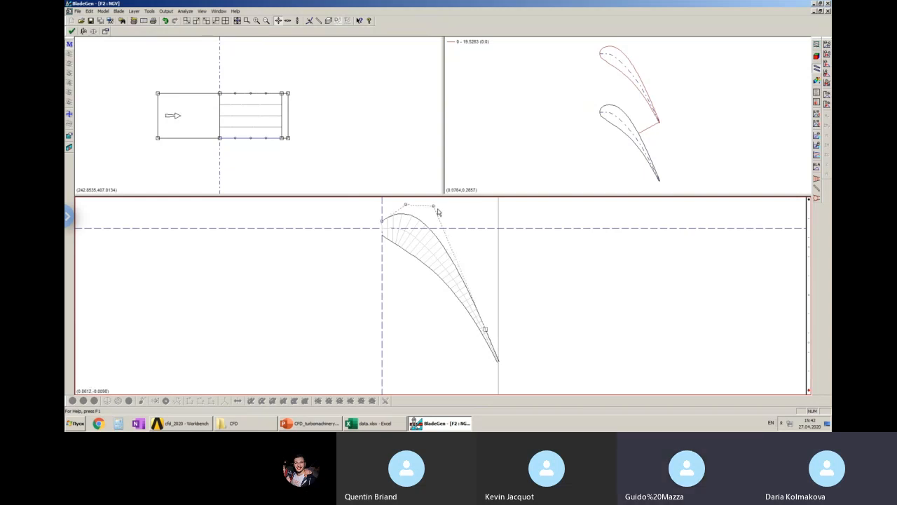
{"action": "left_click", "coordinate": [421, 264]}
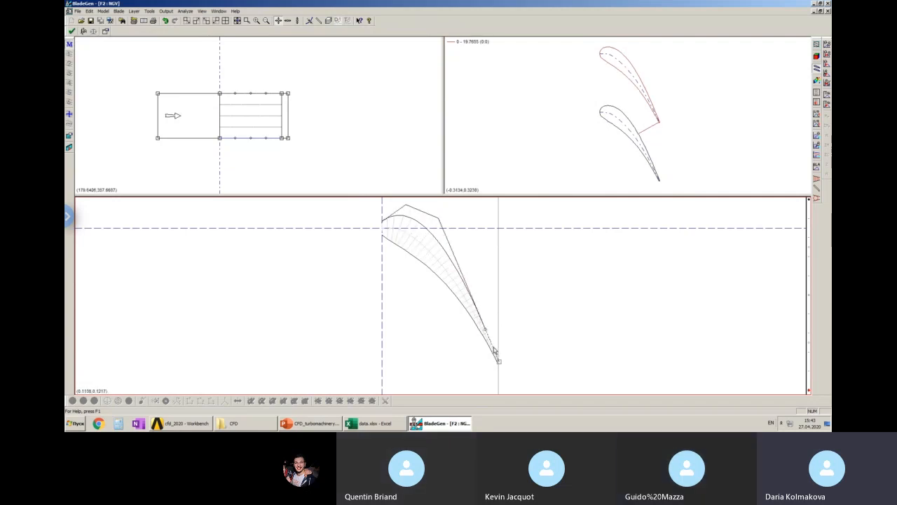
{"action": "left_click_drag", "start_coordinate": [484, 328], "coordinate": [474, 291]}
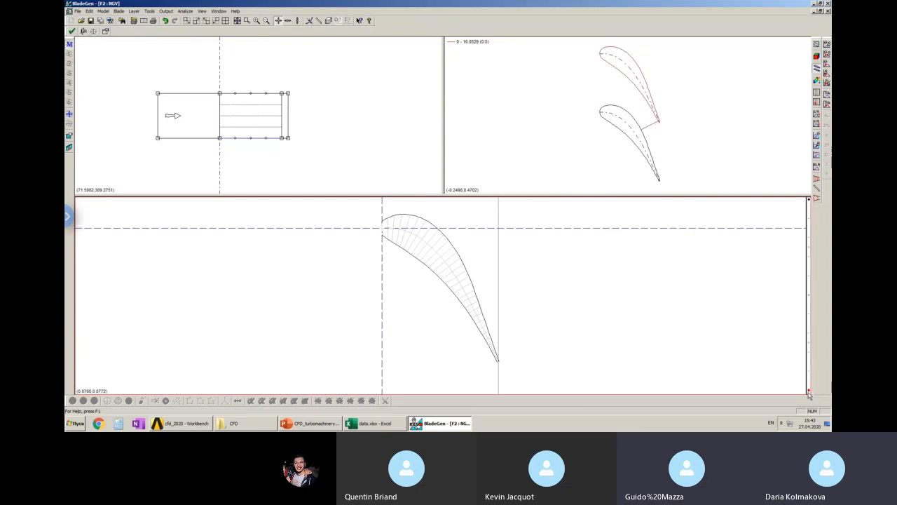
Review the hub profile's thicknesses and angles in the Bezier Blade dialog
{"action": "double_click", "coordinate": [602, 288]}
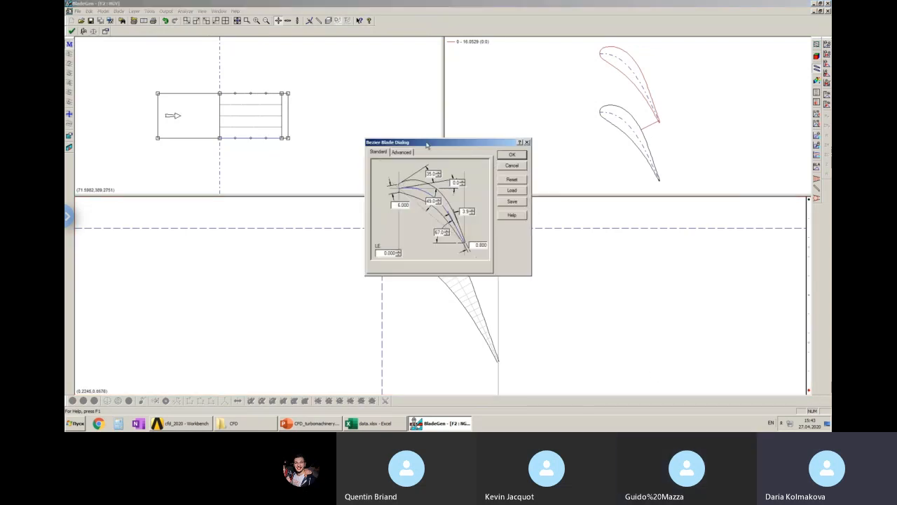
{"action": "left_click_drag", "start_coordinate": [410, 147], "coordinate": [226, 172]}
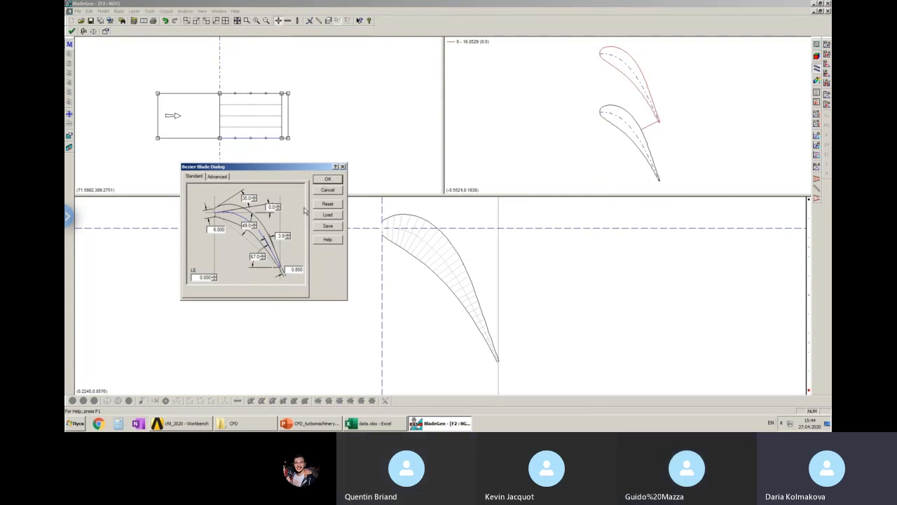
{"action": "left_click", "coordinate": [328, 179]}
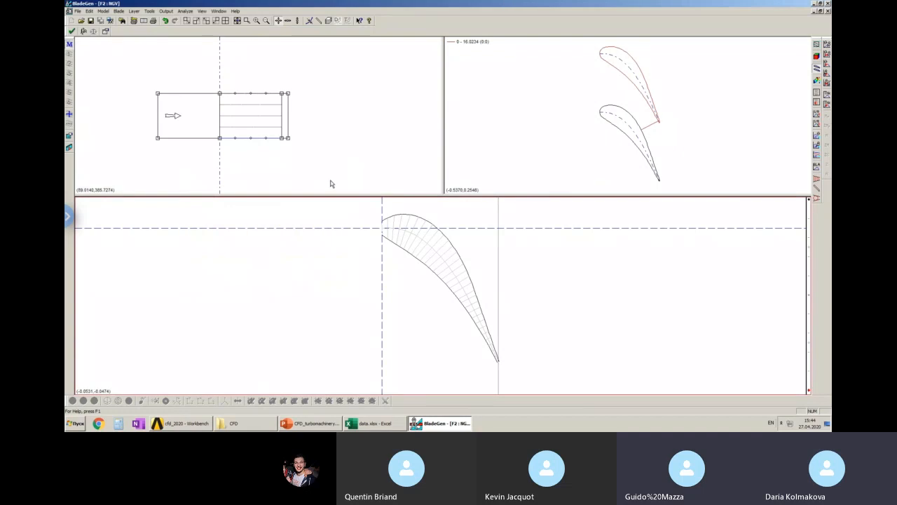
For the shroud profile, set the leading-edge thickness to 6, leading-edge wedge angle to 35 and inlet angle to 0 in the Bezier Blade dialog
{"action": "double_click", "coordinate": [809, 199]}
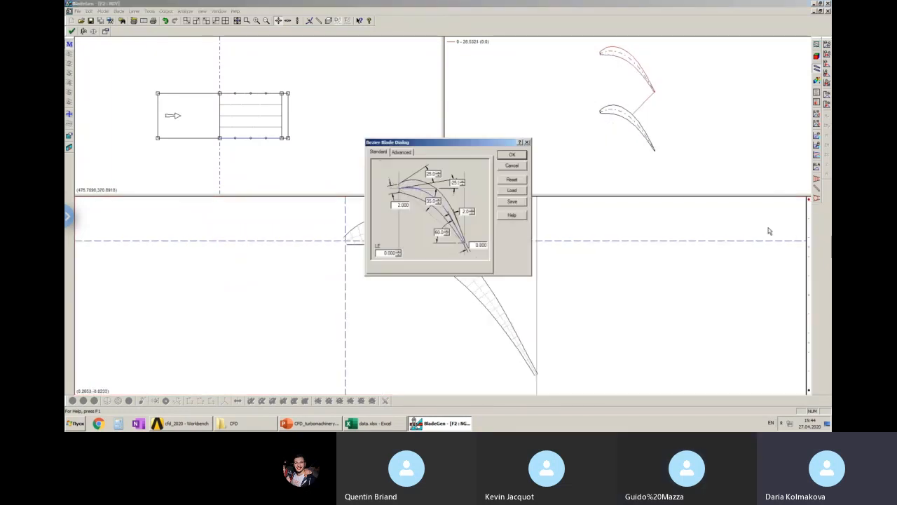
{"action": "left_click_drag", "start_coordinate": [464, 143], "coordinate": [612, 143]}
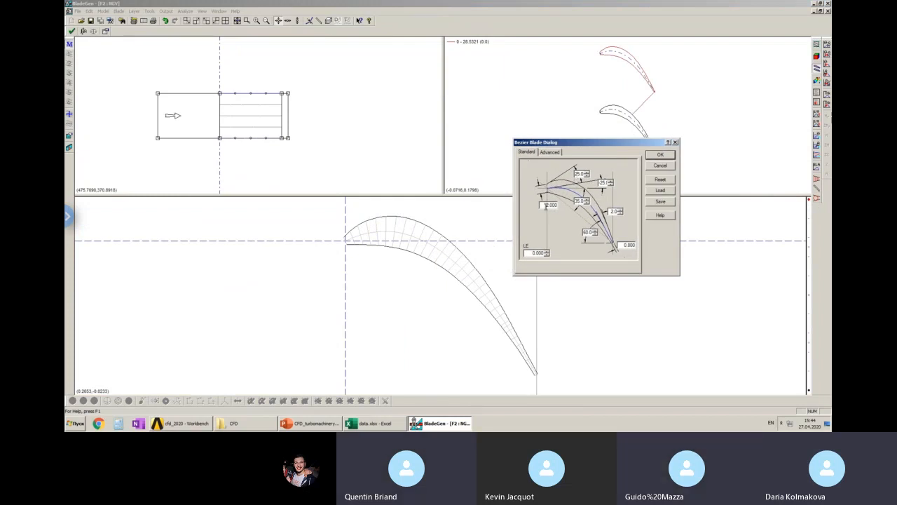
{"action": "double_click", "coordinate": [553, 206]}
{"action": "key", "text": "BackSpace"}
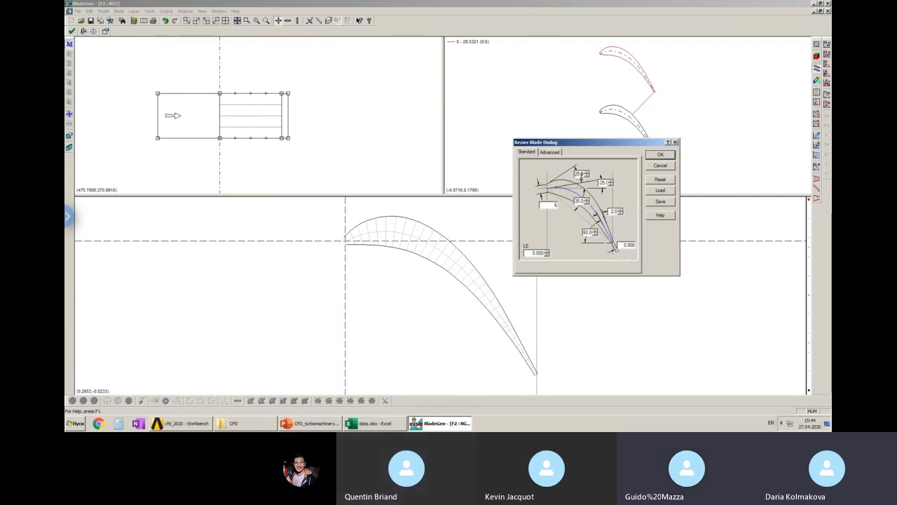
{"action": "key", "text": "BackSpace"}
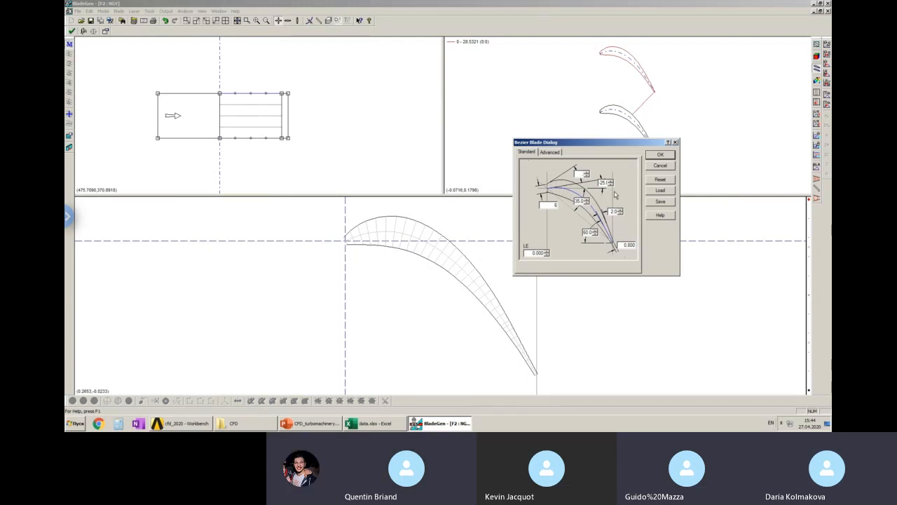
{"action": "type", "text": "35"}
{"action": "key", "text": "Tab"}
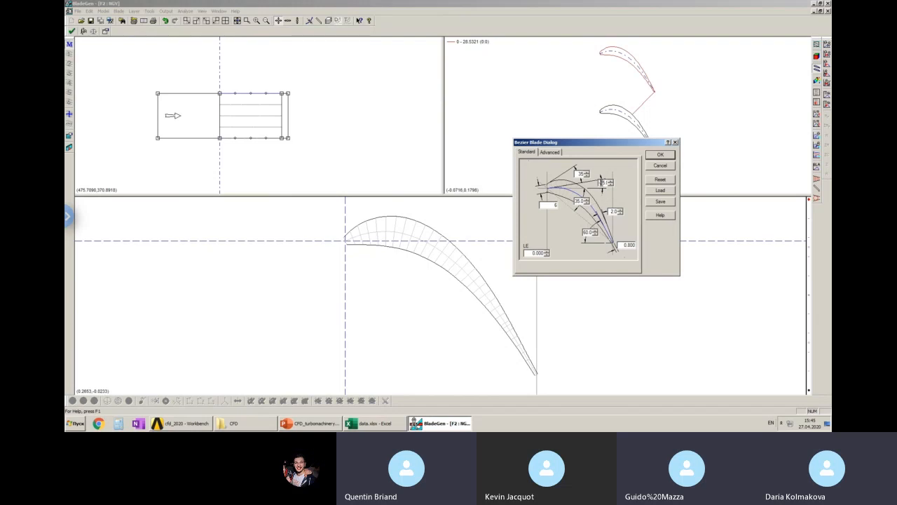
{"action": "key", "text": "BackSpace"}
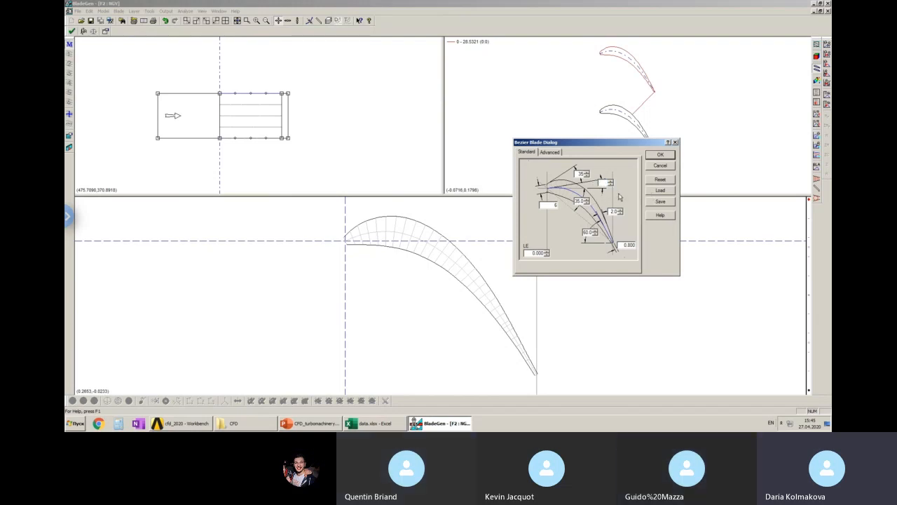
{"action": "type", "text": "0"}
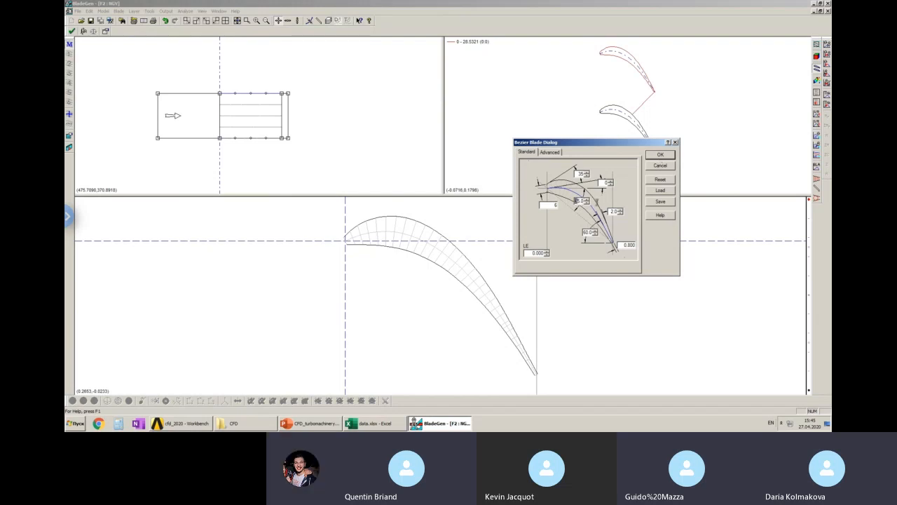
Set the shroud stagger angle to 49 and the outlet angle to 63, based on the shroud alfa1 row in data.xlsx, and apply
{"action": "double_click", "coordinate": [580, 201]}
{"action": "type", "text": "45"}
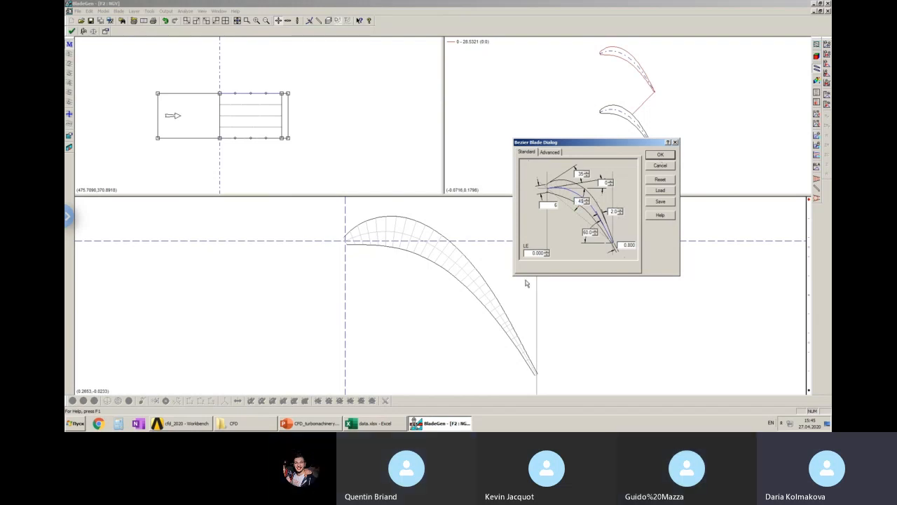
{"action": "left_click", "coordinate": [372, 423]}
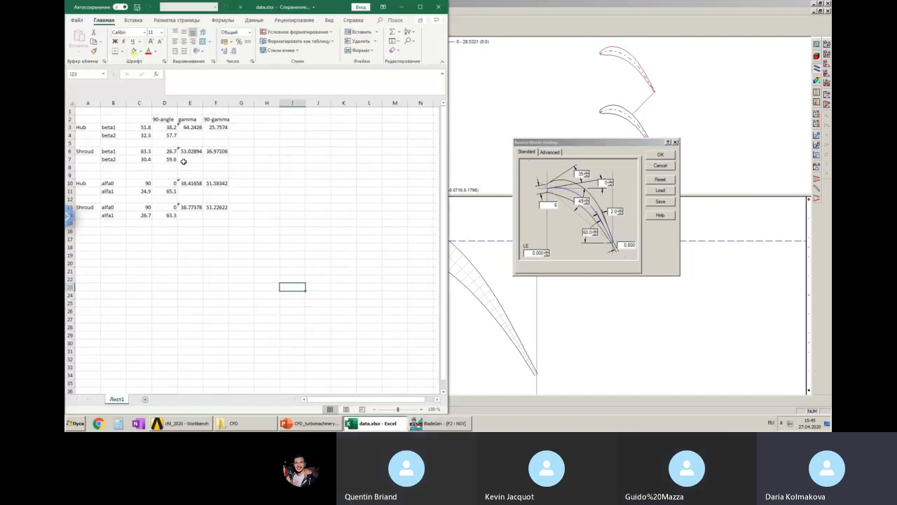
{"action": "left_click", "coordinate": [110, 216]}
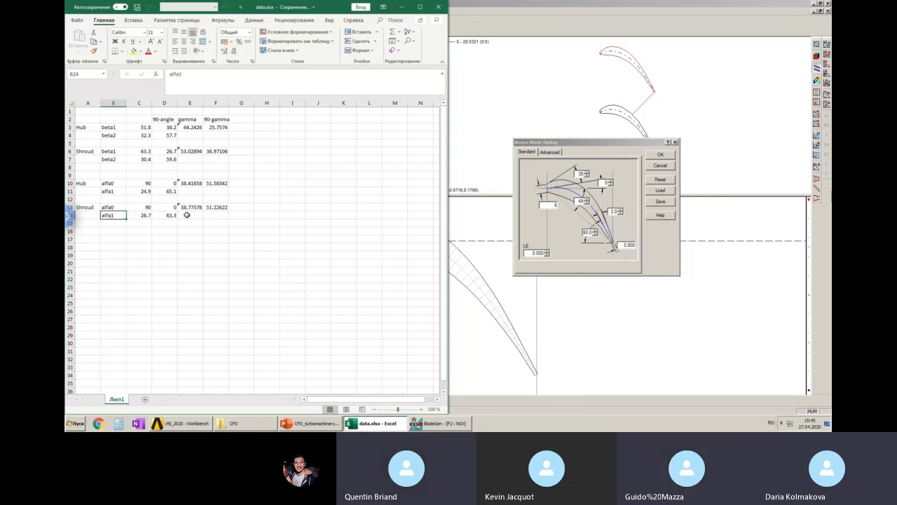
{"action": "left_click", "coordinate": [587, 232]}
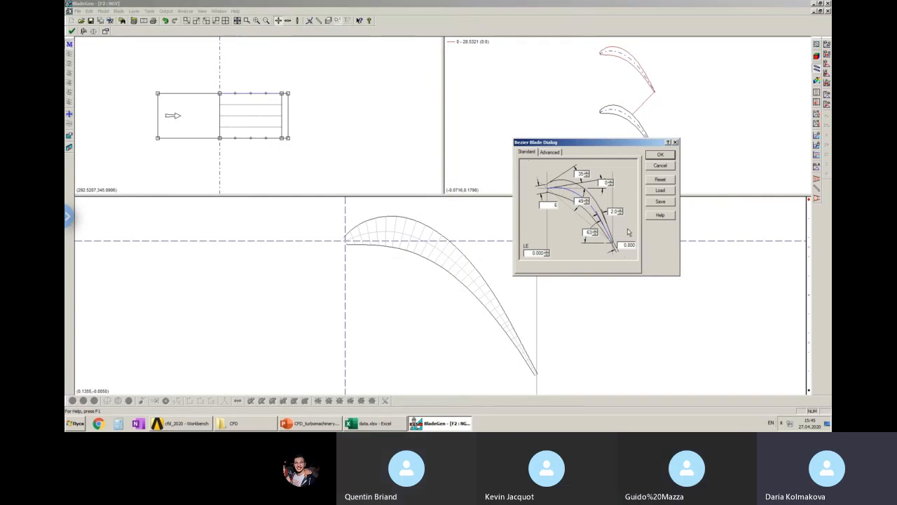
{"action": "left_click", "coordinate": [661, 157]}
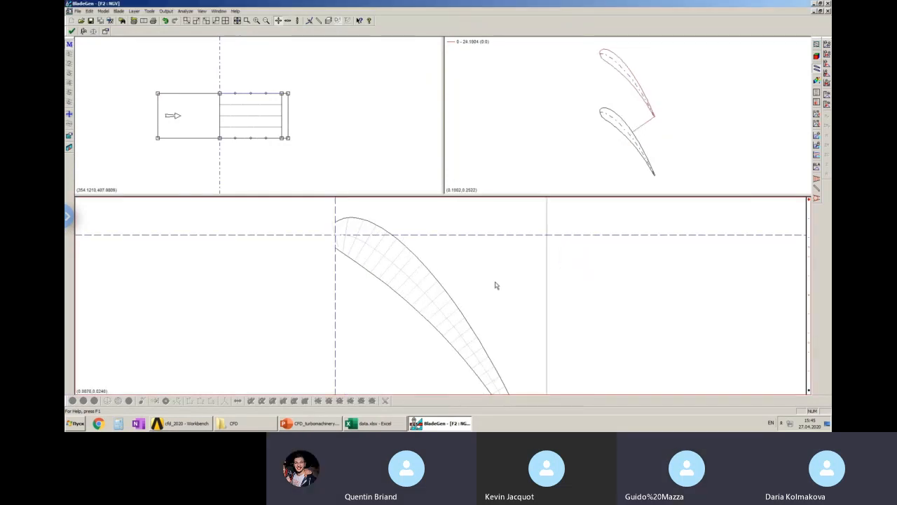
Move the shroud suction side's control point near the trailing edge upstream and slightly lower its rear middle control point
{"action": "scroll", "coordinate": [494, 284], "scroll_direction": "down", "scroll_amount": 2}
{"action": "scroll", "coordinate": [495, 280], "scroll_direction": "down", "scroll_amount": 2}
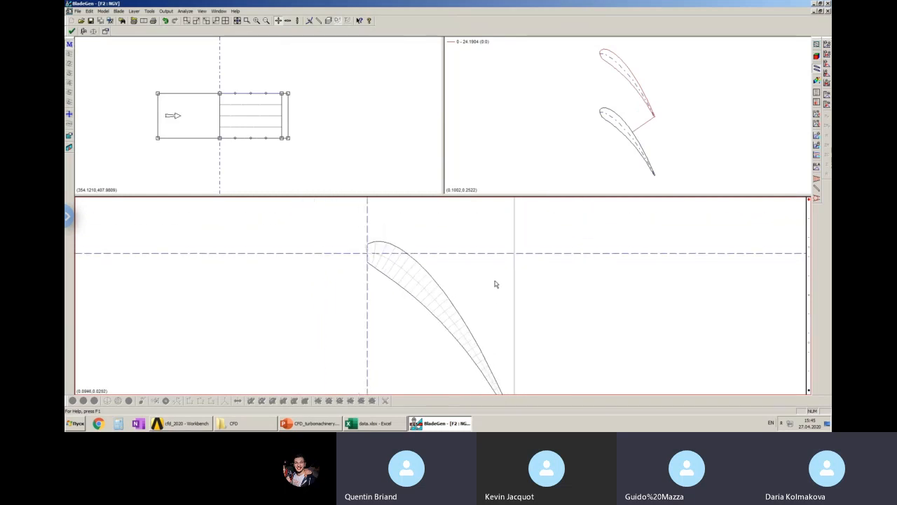
{"action": "middle_click_drag", "start_coordinate": [500, 290], "coordinate": [538, 242]}
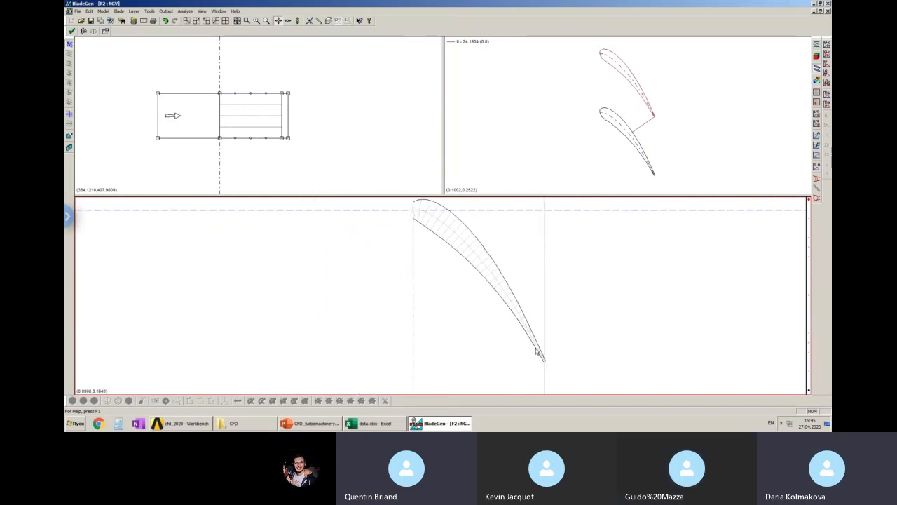
{"action": "mouse_move", "coordinate": [539, 354]}
{"action": "left_click", "coordinate": [481, 241]}
{"action": "left_click_drag", "start_coordinate": [529, 327], "coordinate": [522, 303]}
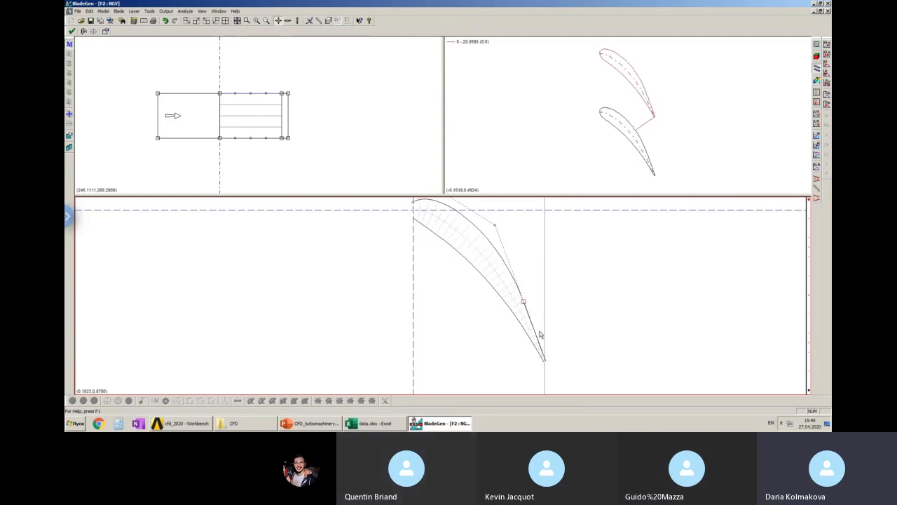
{"action": "left_click", "coordinate": [489, 235]}
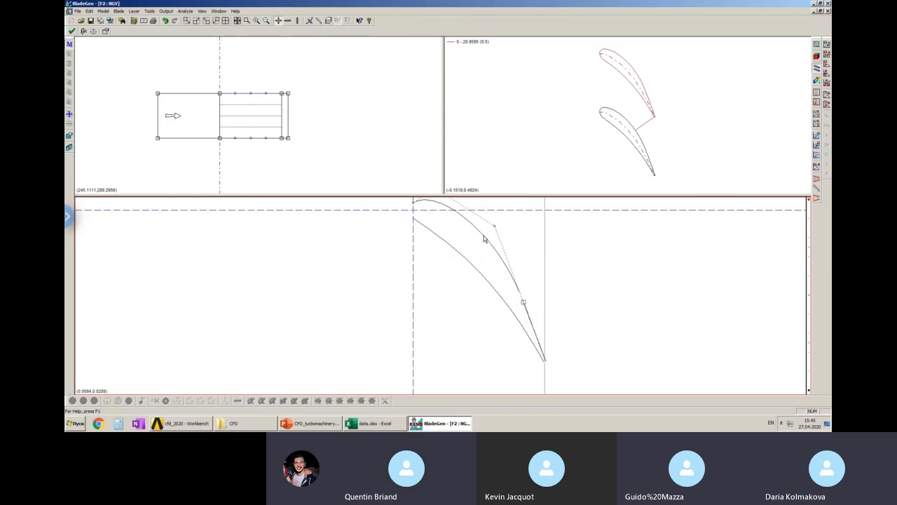
{"action": "mouse_move", "coordinate": [496, 227]}
{"action": "left_mouse_down"}
{"action": "mouse_move", "coordinate": [471, 228]}
{"action": "mouse_move", "coordinate": [483, 241]}
{"action": "left_mouse_up"}
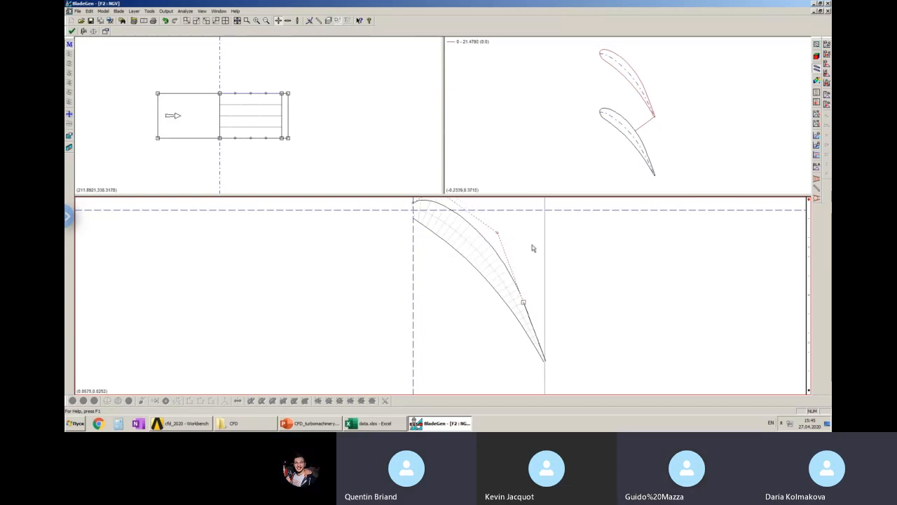
{"action": "left_click", "coordinate": [591, 249]}
{"action": "scroll", "coordinate": [549, 295], "scroll_direction": "up", "scroll_amount": 2}
{"action": "scroll", "coordinate": [548, 299], "scroll_direction": "down", "scroll_amount": 1}
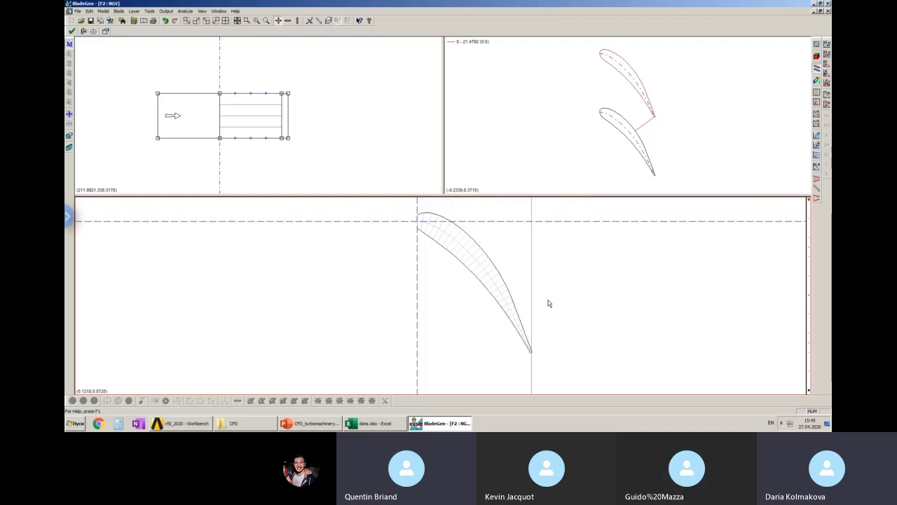
Move the shroud pressure side's rear control point slightly upstream and up to increase the curve's bend
{"action": "left_click", "coordinate": [453, 254]}
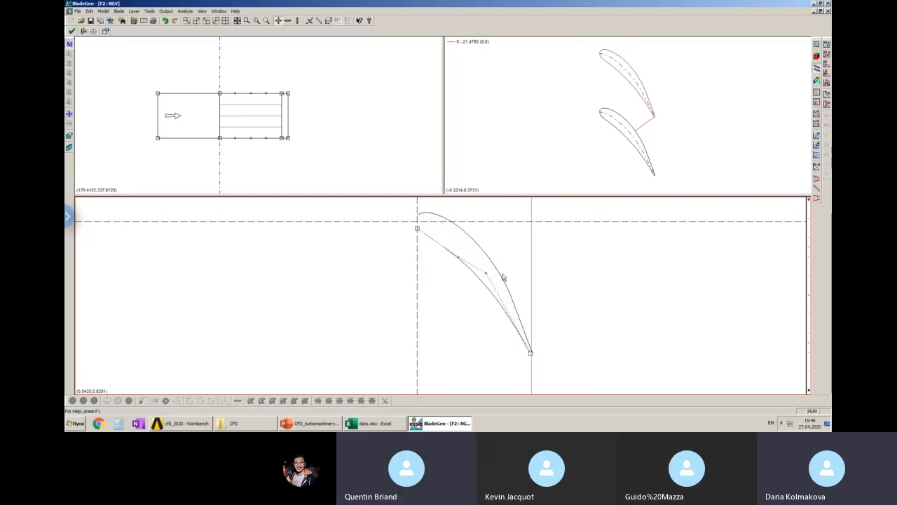
{"action": "left_click_drag", "start_coordinate": [486, 274], "coordinate": [480, 264]}
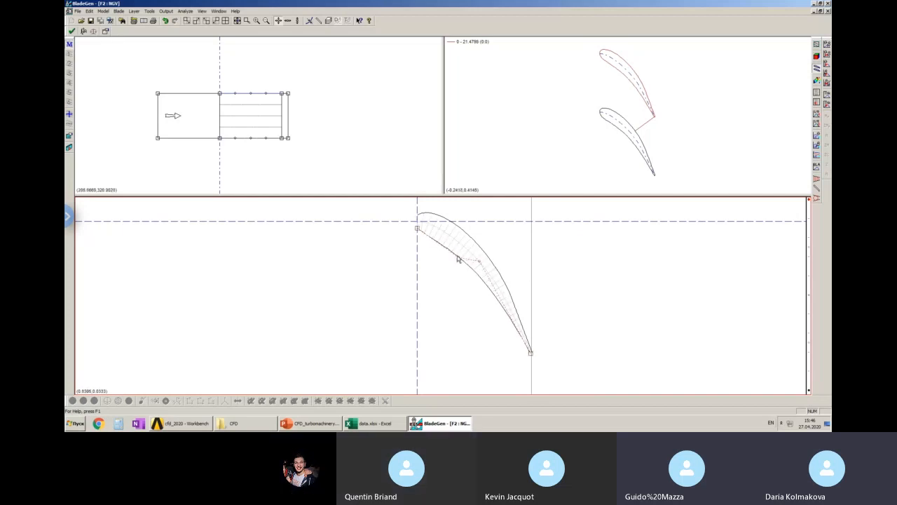
{"action": "left_click", "coordinate": [634, 297]}
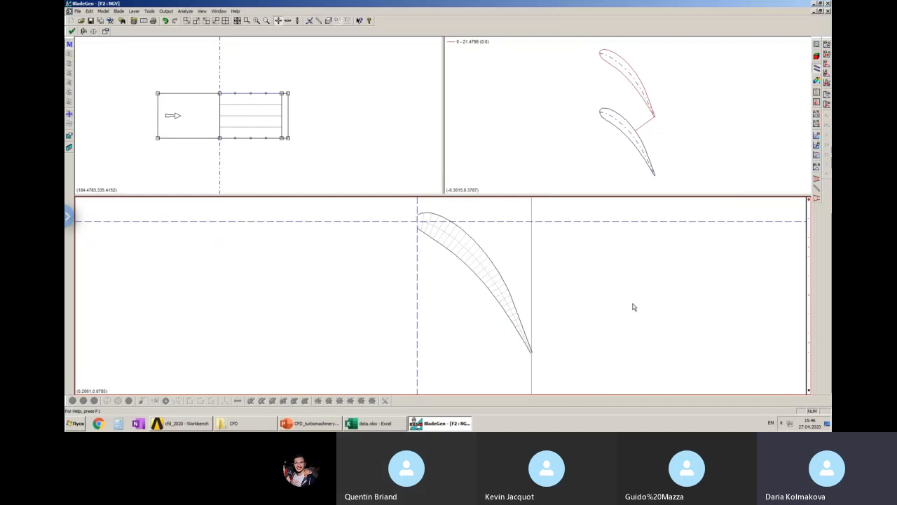
Fine-tune the shroud suction side by nudging its front control point and moving the point nearest the trailing edge farther upstream
{"action": "left_click", "coordinate": [513, 288]}
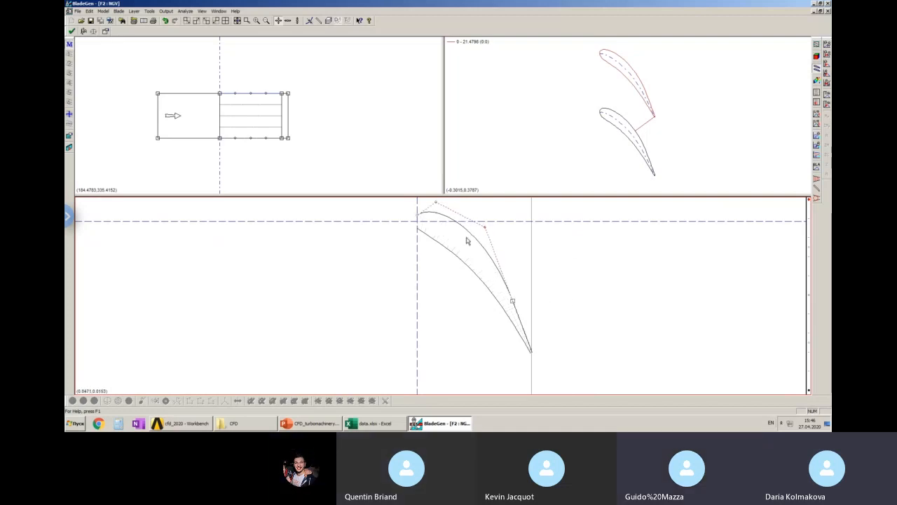
{"action": "left_click", "coordinate": [436, 301]}
{"action": "left_click", "coordinate": [452, 222]}
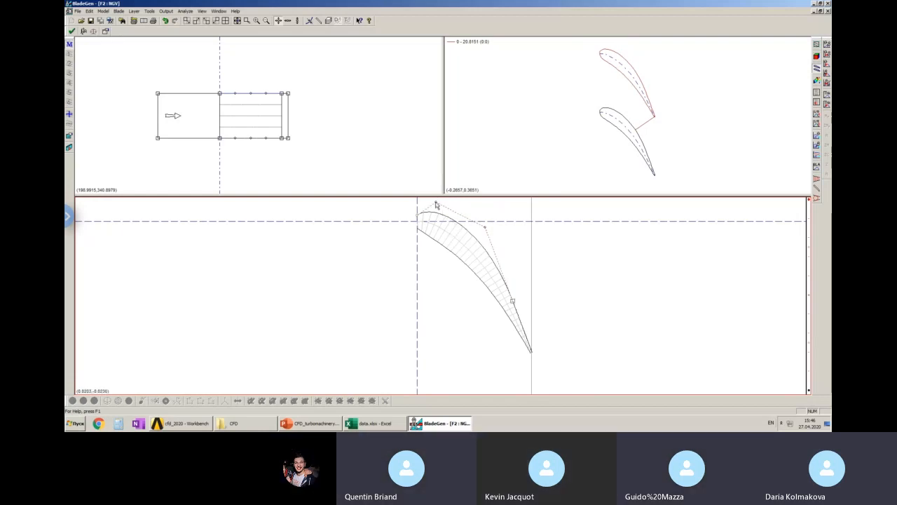
{"action": "left_click_drag", "start_coordinate": [440, 208], "coordinate": [437, 211]}
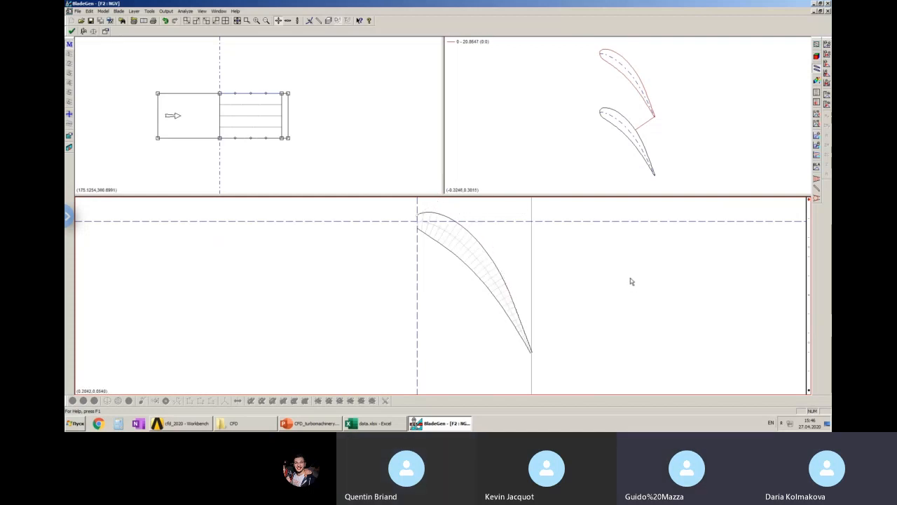
{"action": "mouse_move", "coordinate": [513, 302]}
{"action": "left_click_drag", "start_coordinate": [513, 302], "coordinate": [500, 278]}
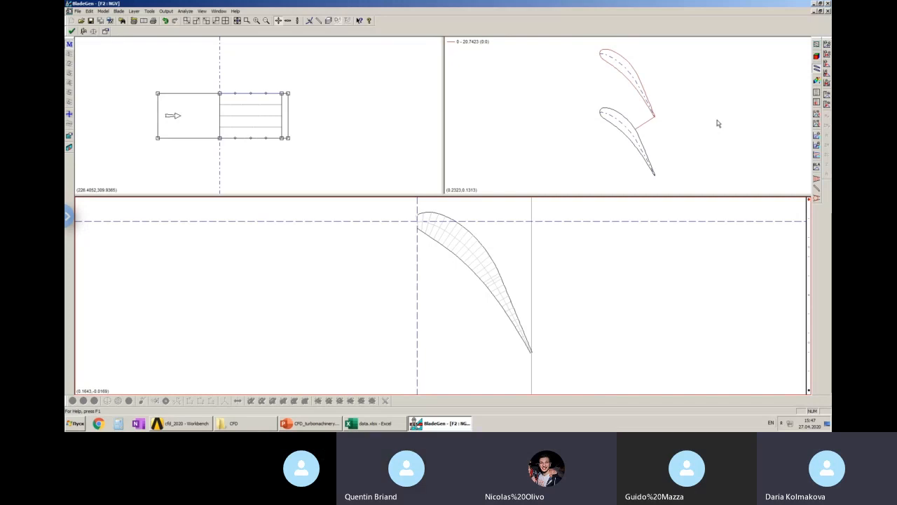
Try a shroud stagger angle of 55 in the Bezier Blade dialog, and apply a further increase of the angle
{"action": "double_click", "coordinate": [625, 270]}
{"action": "left_click_drag", "start_coordinate": [429, 201], "coordinate": [452, 202]}
{"action": "type", "text": "55"}
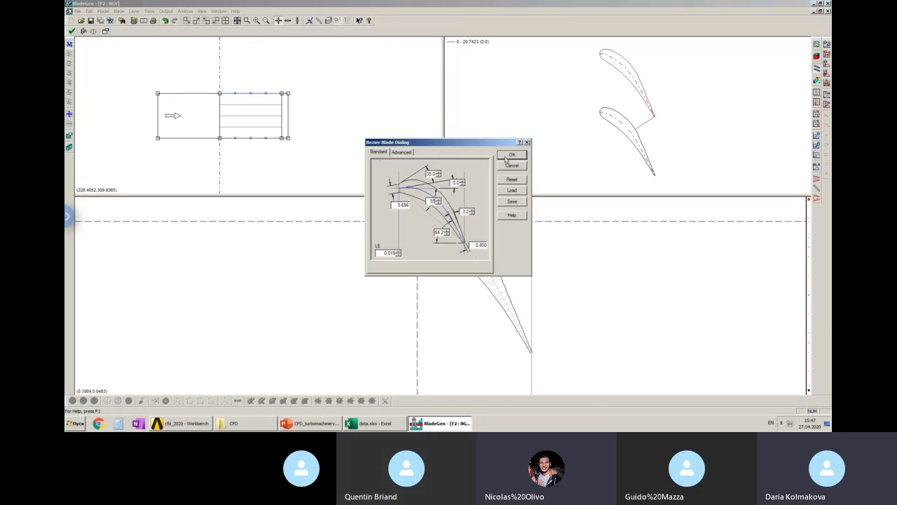
{"action": "left_click", "coordinate": [510, 155]}
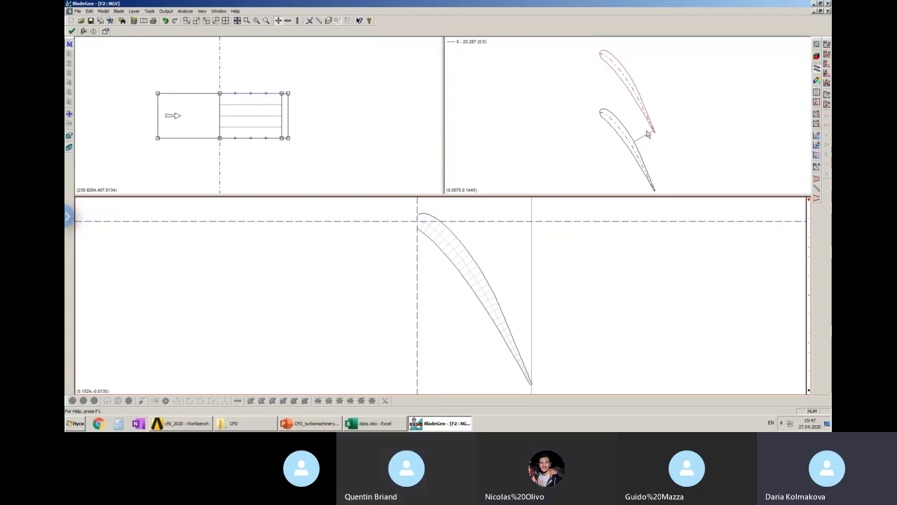
{"action": "double_click", "coordinate": [495, 240]}
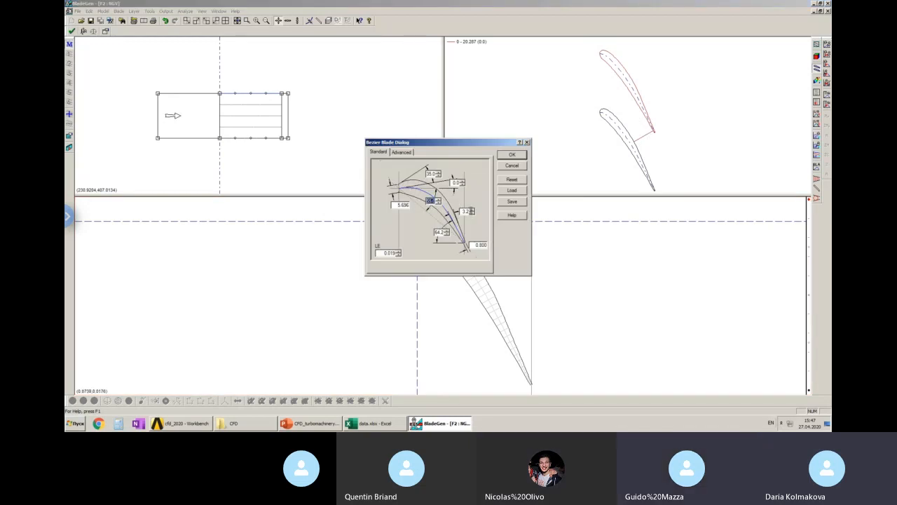
{"action": "left_click", "coordinate": [513, 155]}
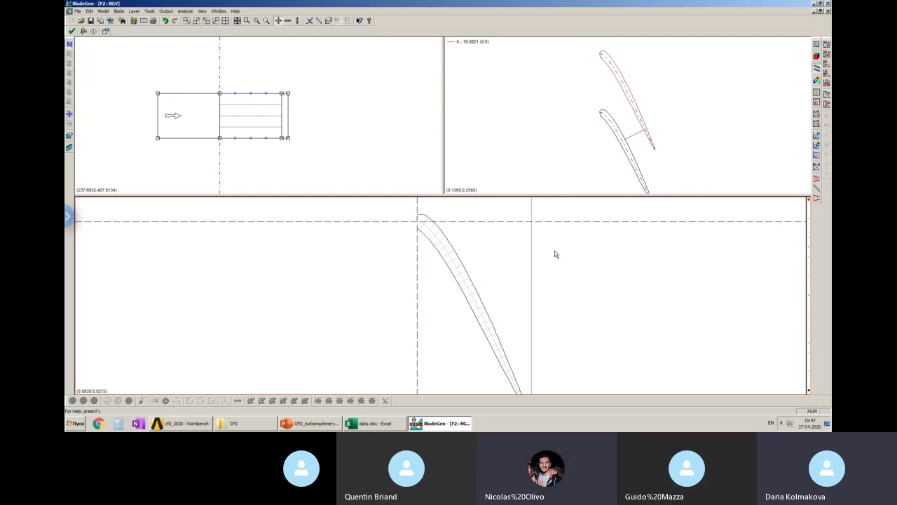
Try a smaller shroud stagger angle in the Bezier Blade dialog, then set the angle to 49
{"action": "double_click", "coordinate": [511, 250]}
{"action": "double_click", "coordinate": [428, 201]}
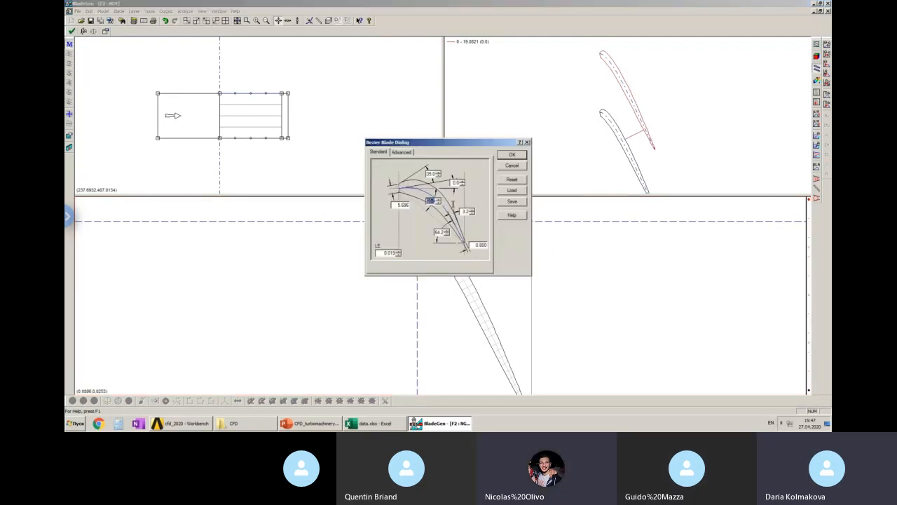
{"action": "left_click", "coordinate": [513, 155]}
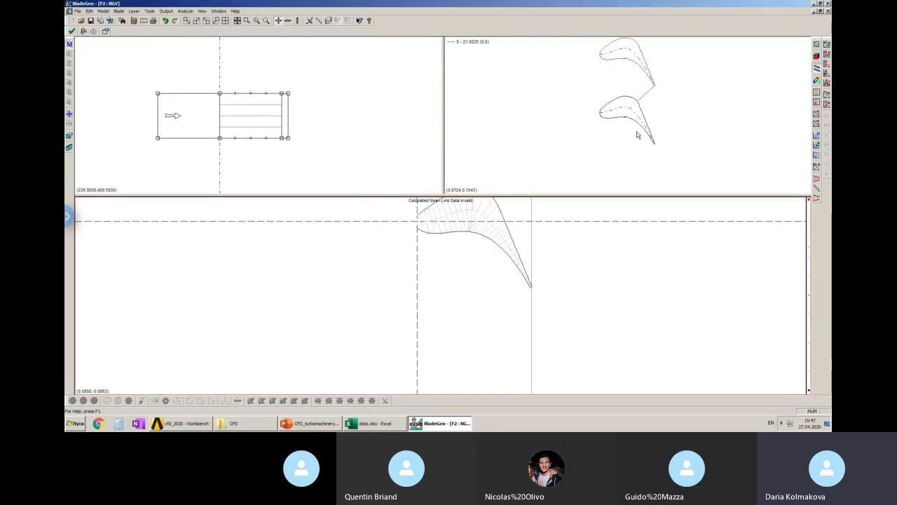
{"action": "double_click", "coordinate": [590, 256]}
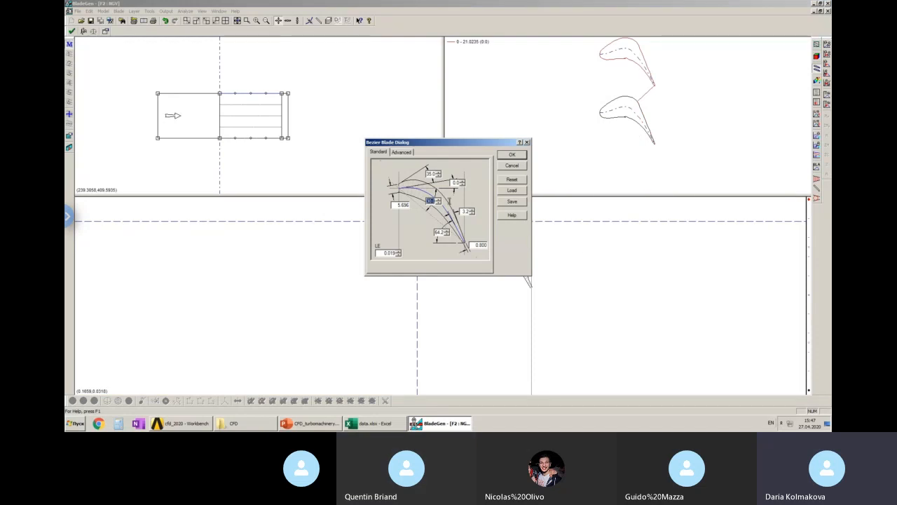
{"action": "left_click", "coordinate": [520, 156]}
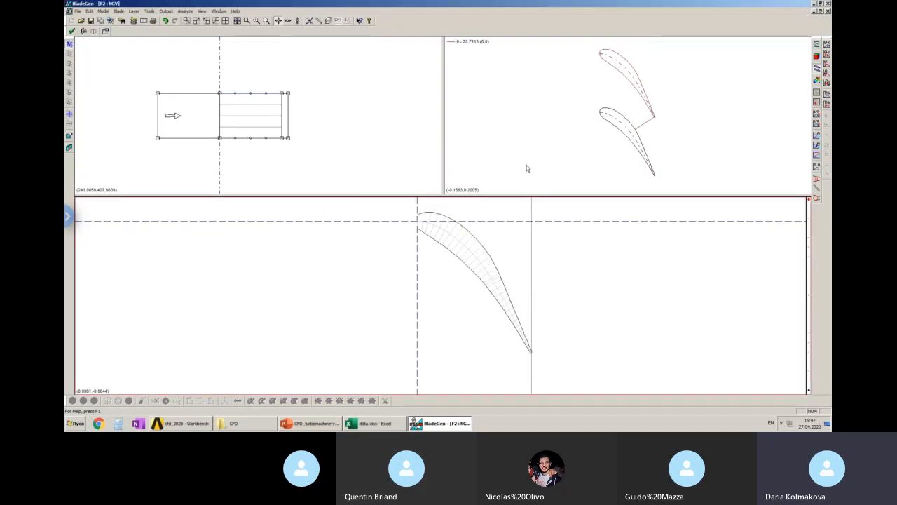
Try reshaping the shroud suction side by moving its front and middle control points, and undo the changes
{"action": "left_click", "coordinate": [493, 266]}
{"action": "left_click_drag", "start_coordinate": [481, 228], "coordinate": [499, 269]}
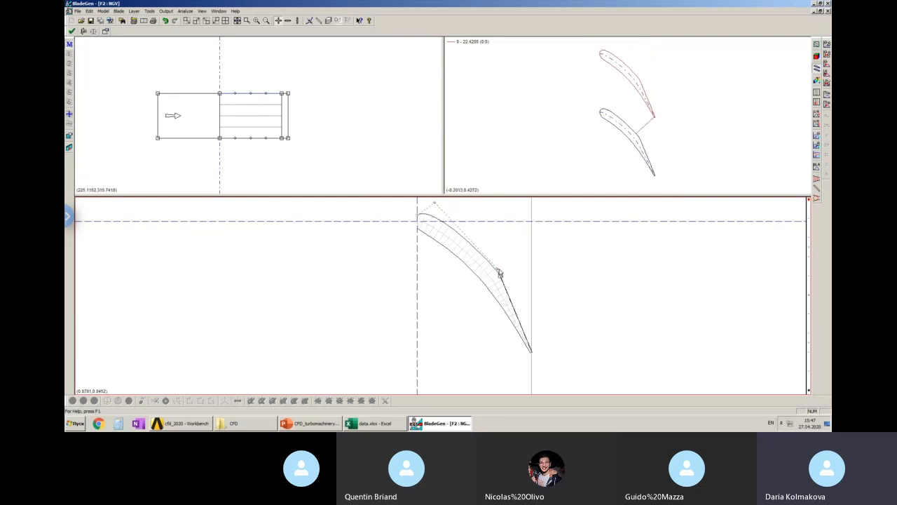
{"action": "left_click", "coordinate": [165, 21]}
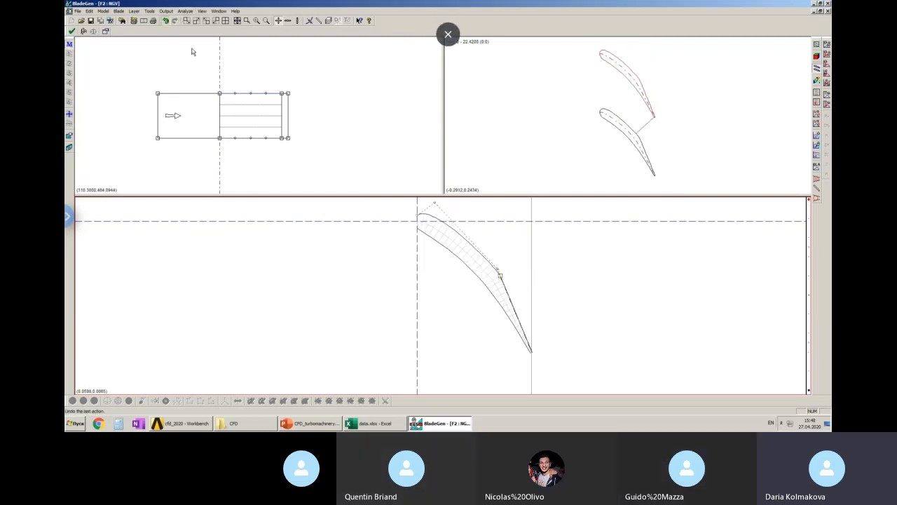
{"action": "left_click_drag", "start_coordinate": [395, 206], "coordinate": [434, 184]}
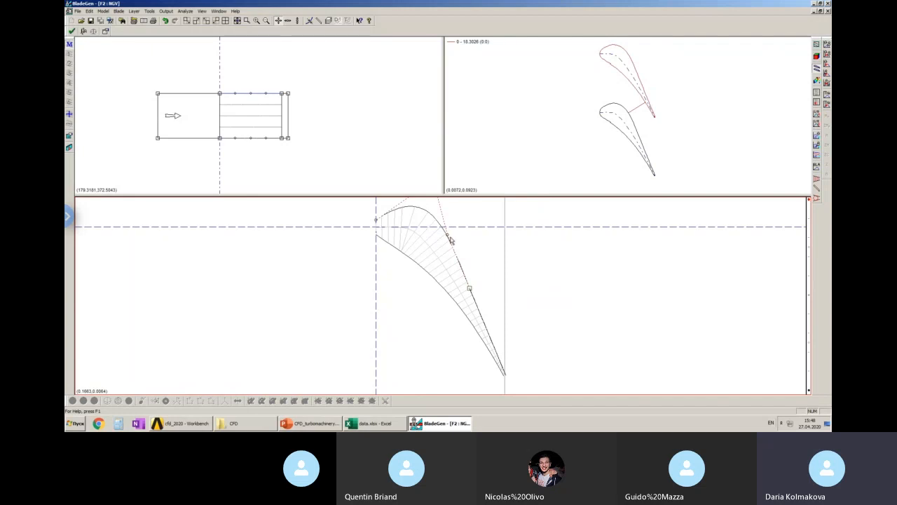
{"action": "left_click_drag", "start_coordinate": [452, 240], "coordinate": [452, 267]}
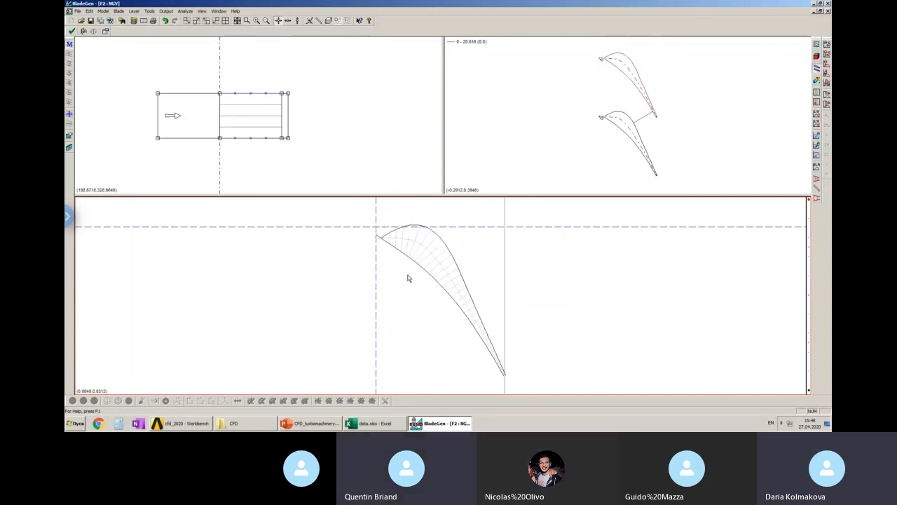
{"action": "left_click", "coordinate": [166, 21]}
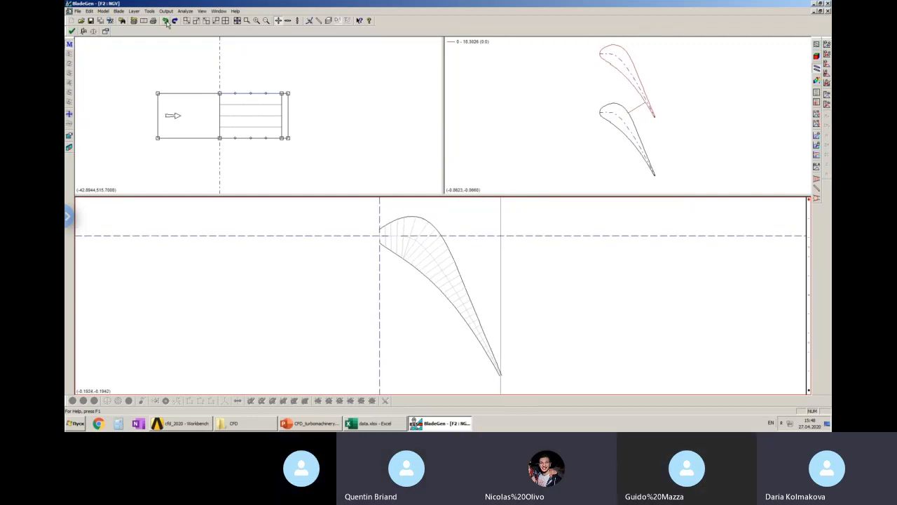
{"action": "left_click", "coordinate": [166, 21]}
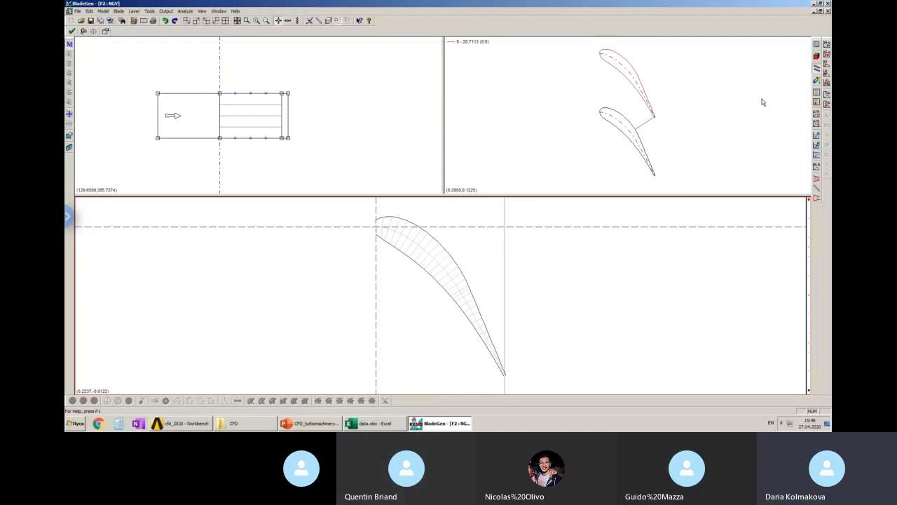
Compare the pitch-chord ratio of the shroud and hub layers in the blade information report, and return to the blade-to-blade view
{"action": "left_click", "coordinate": [818, 93]}
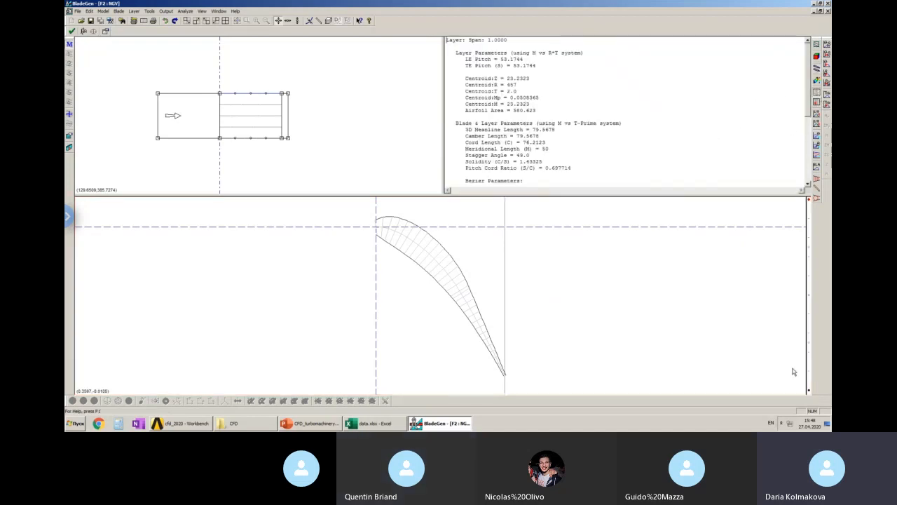
{"action": "double_click", "coordinate": [809, 394]}
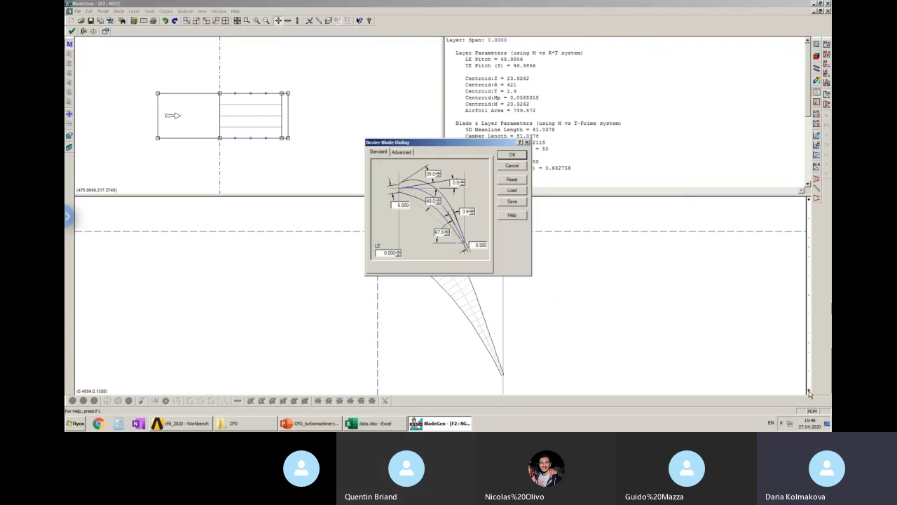
{"action": "left_click", "coordinate": [512, 154]}
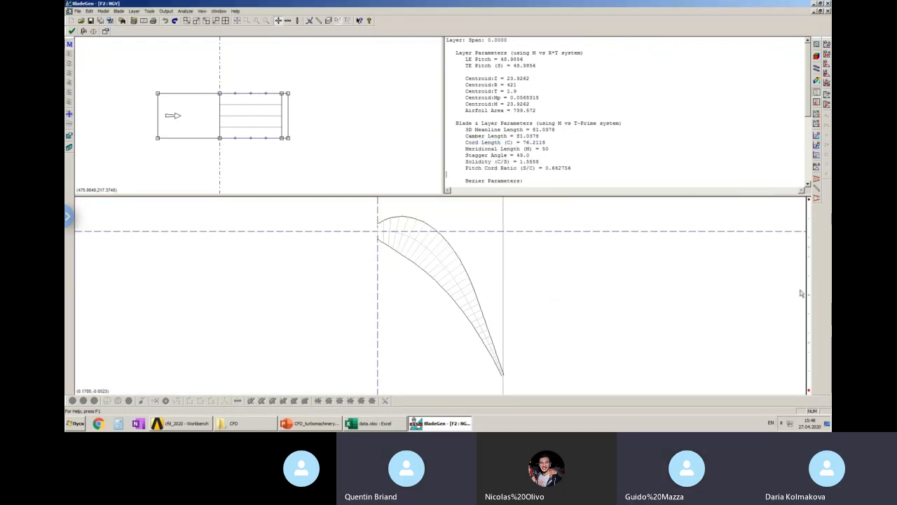
{"action": "double_click", "coordinate": [546, 168]}
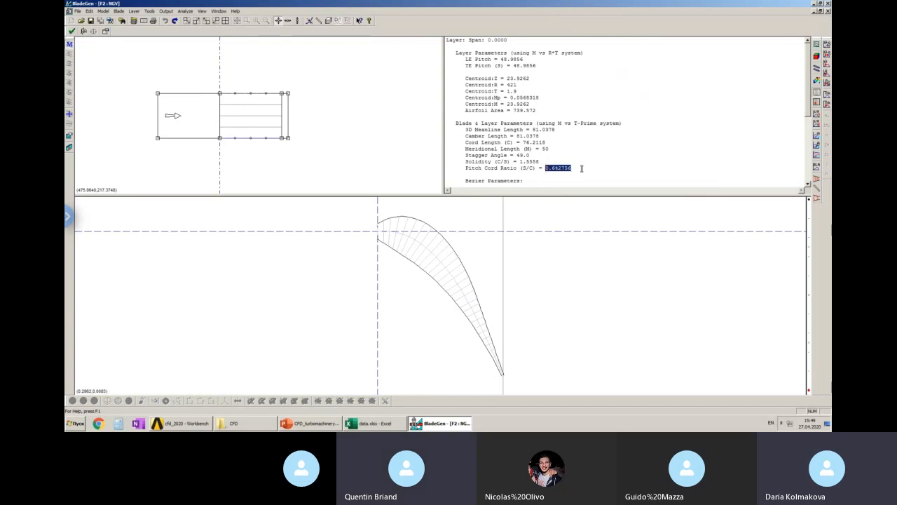
{"action": "left_click", "coordinate": [550, 173]}
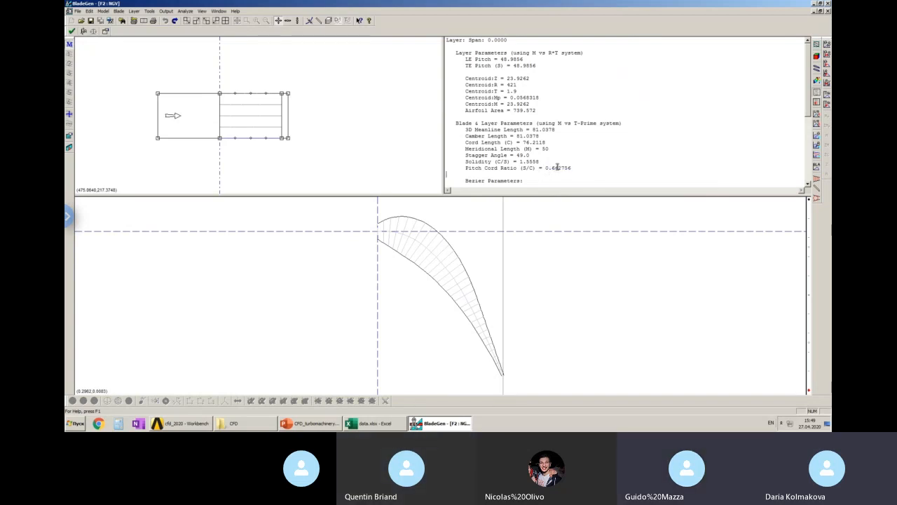
{"action": "left_click", "coordinate": [808, 201]}
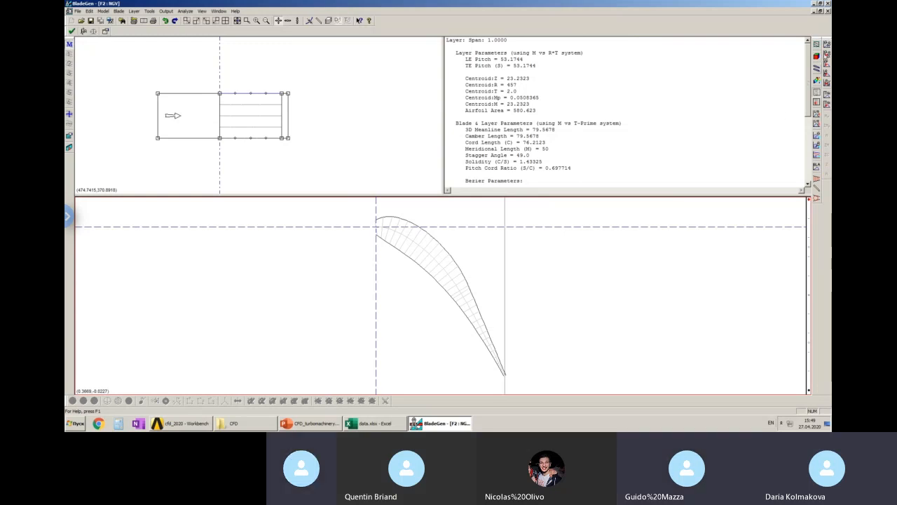
{"action": "left_click", "coordinate": [816, 70]}
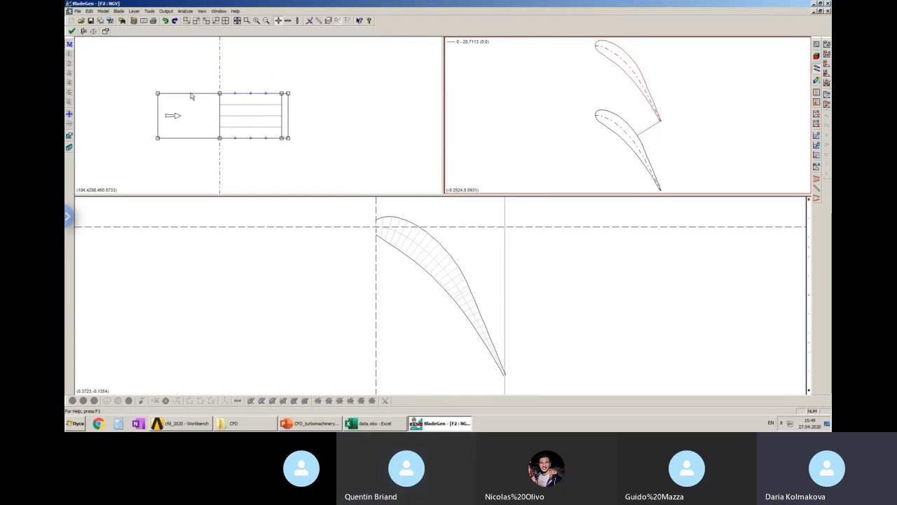
Try 49 blades and check the resulting pitch-chord ratio at the shroud and hub layers in the blade report
{"action": "left_click", "coordinate": [69, 148]}
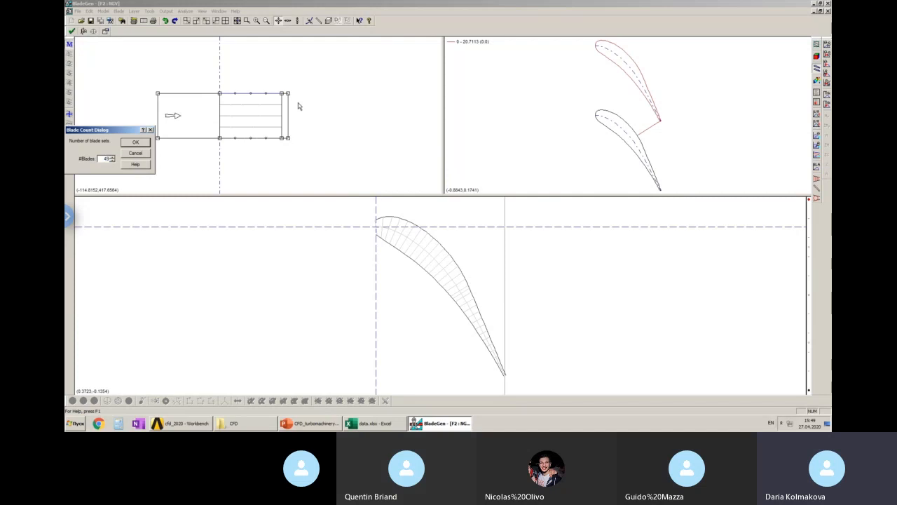
{"action": "left_click", "coordinate": [135, 143]}
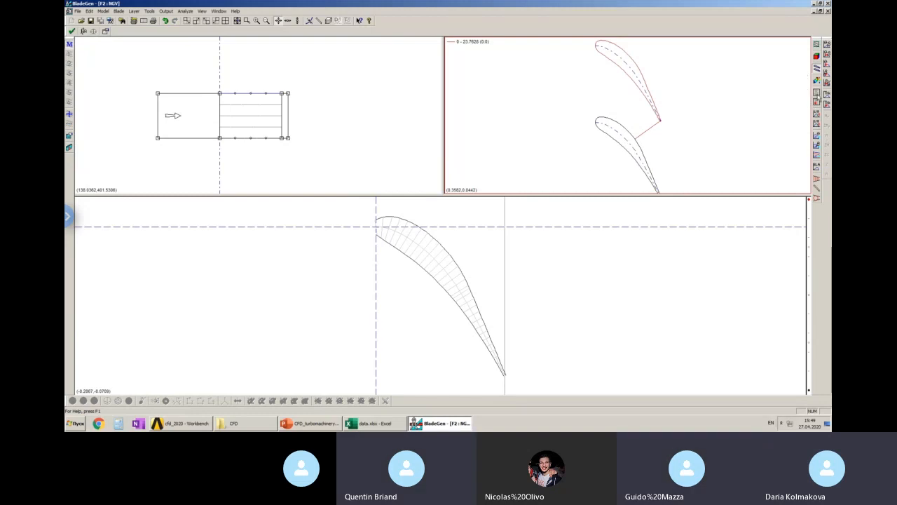
{"action": "left_click", "coordinate": [816, 92]}
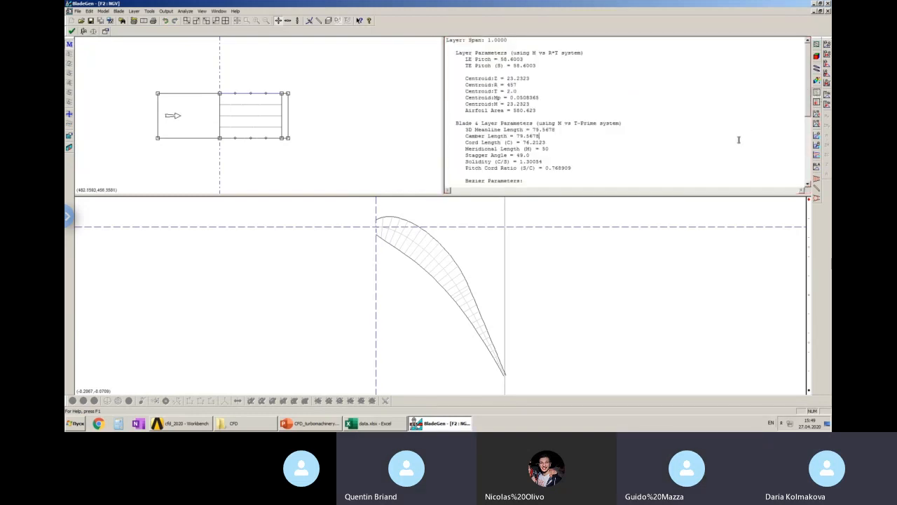
{"action": "left_click", "coordinate": [809, 388]}
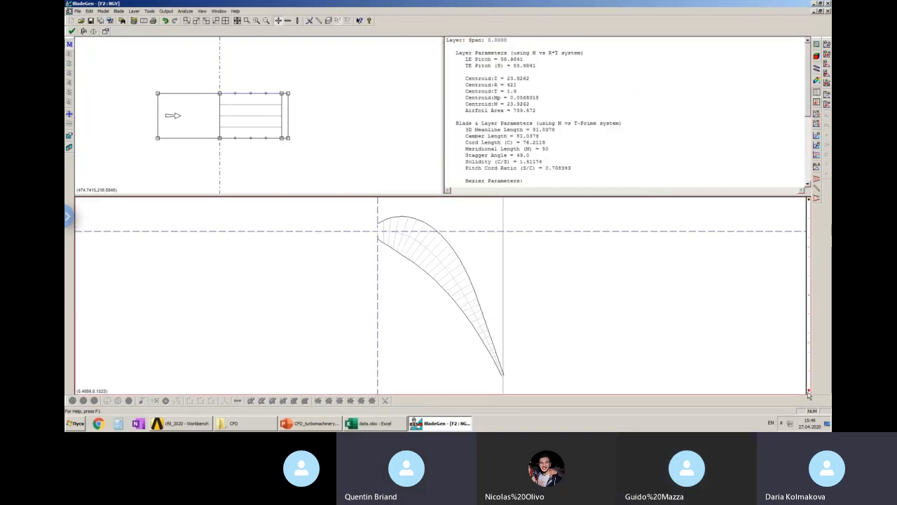
Reduce the number of blades to 47, and further to 45
{"action": "left_click", "coordinate": [68, 148]}
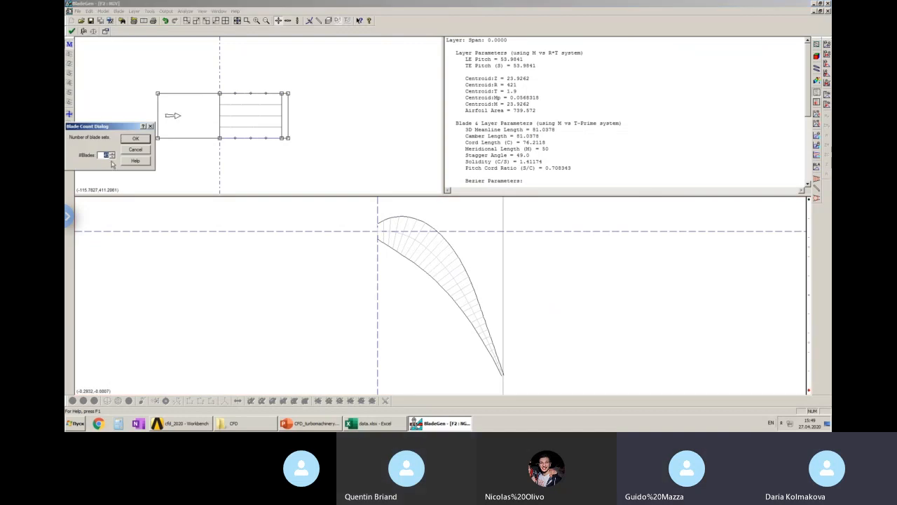
{"action": "type", "text": "4"}
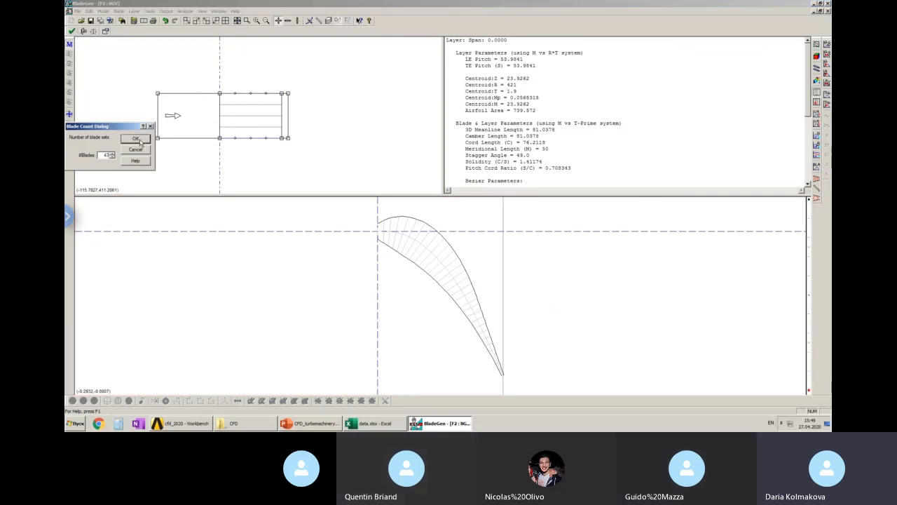
{"action": "left_click", "coordinate": [136, 138]}
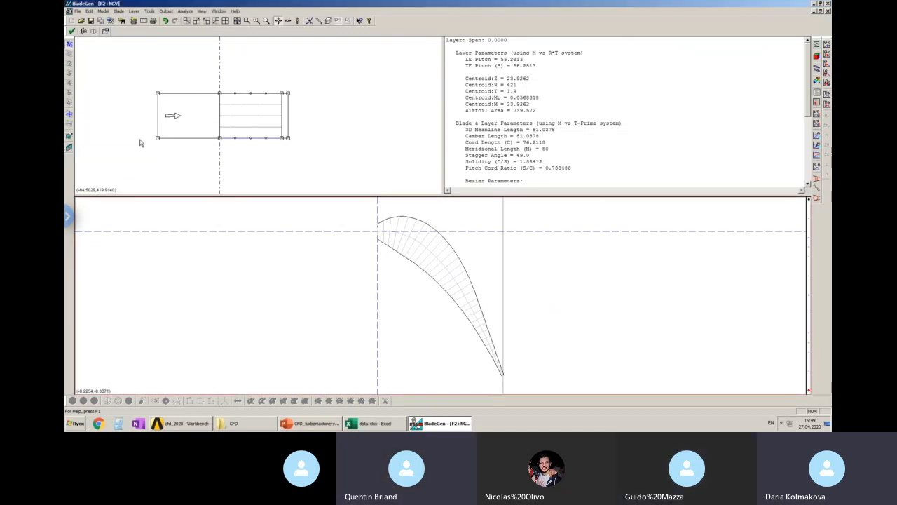
{"action": "left_click", "coordinate": [69, 147]}
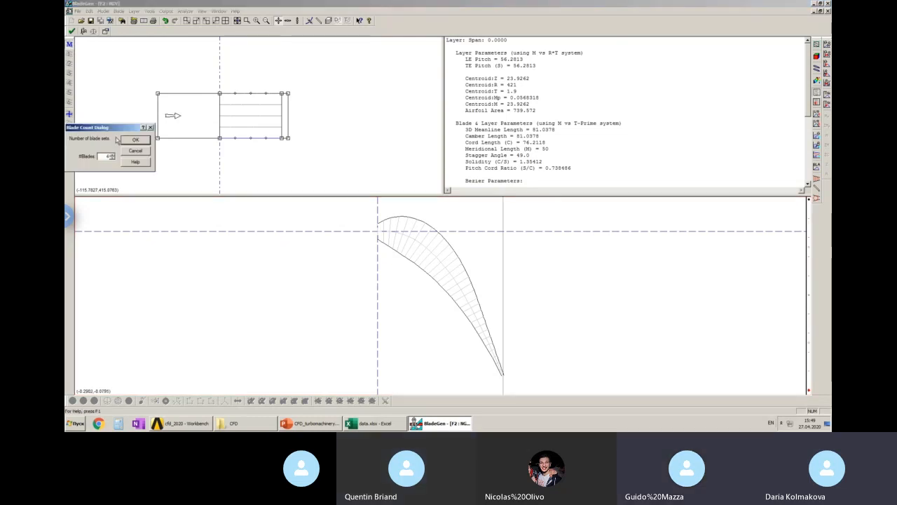
{"action": "left_click", "coordinate": [136, 139]}
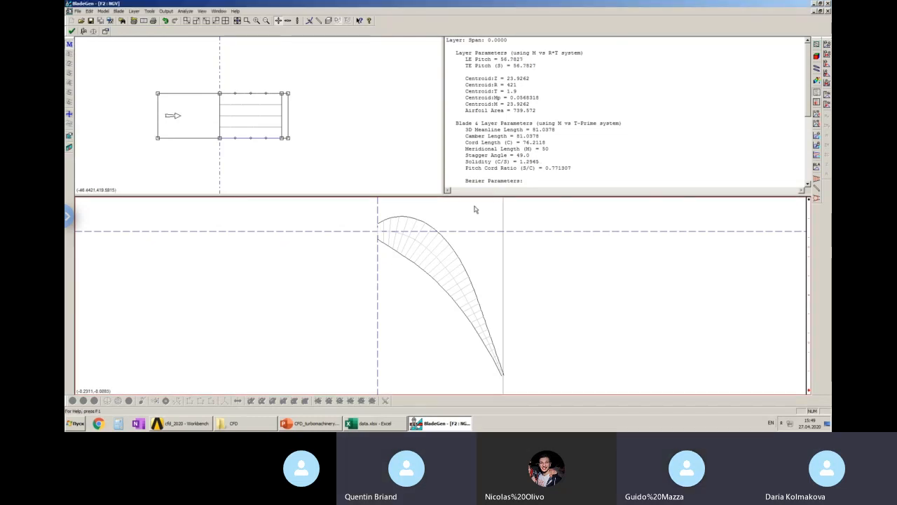
Check the pitch-chord ratio at the shroud and hub, and examine the throat of both layers in the blade-to-blade view
{"action": "left_click", "coordinate": [811, 199]}
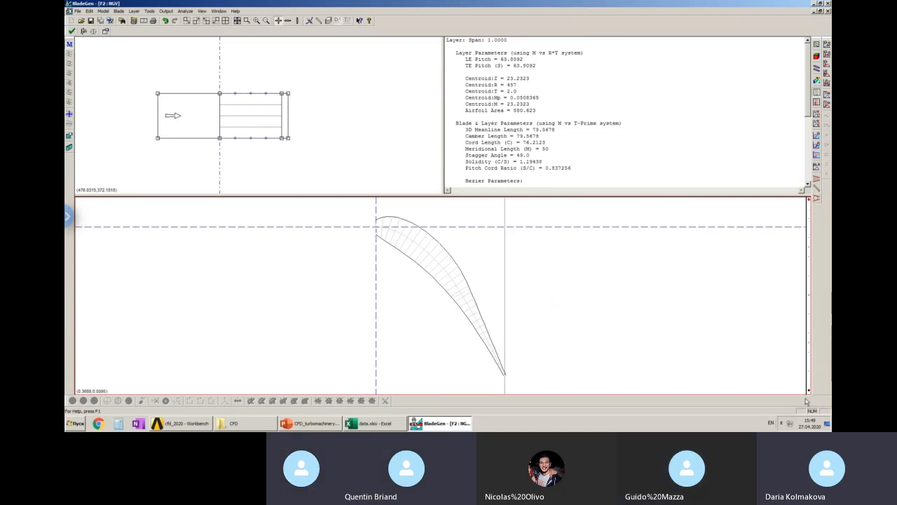
{"action": "double_click", "coordinate": [561, 168]}
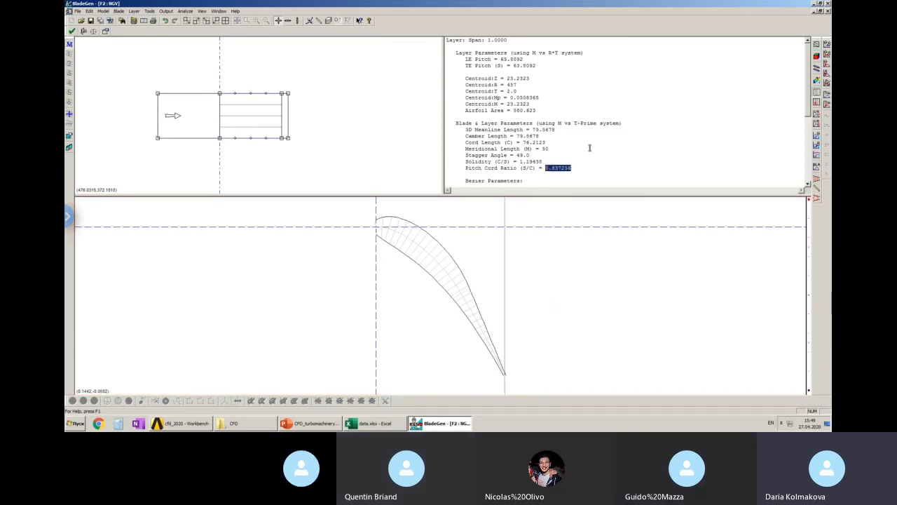
{"action": "left_click", "coordinate": [549, 175]}
{"action": "left_click", "coordinate": [808, 390]}
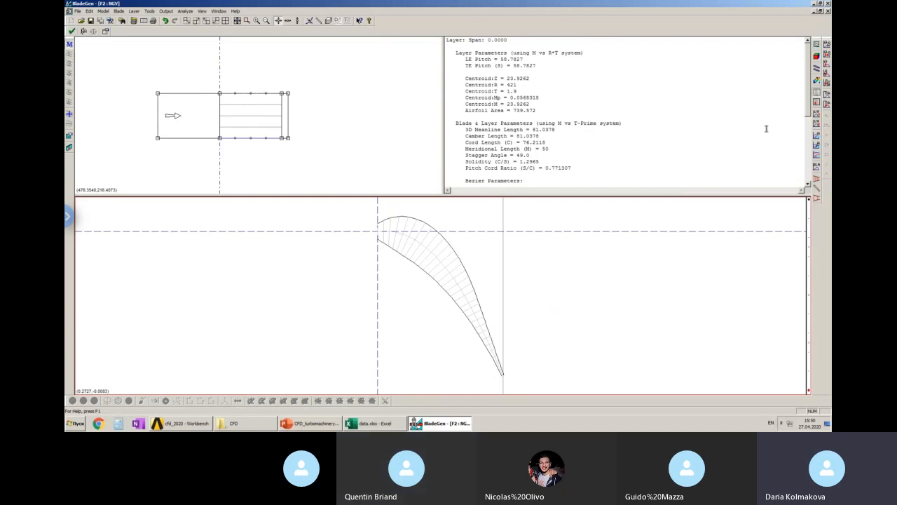
{"action": "left_click", "coordinate": [817, 71]}
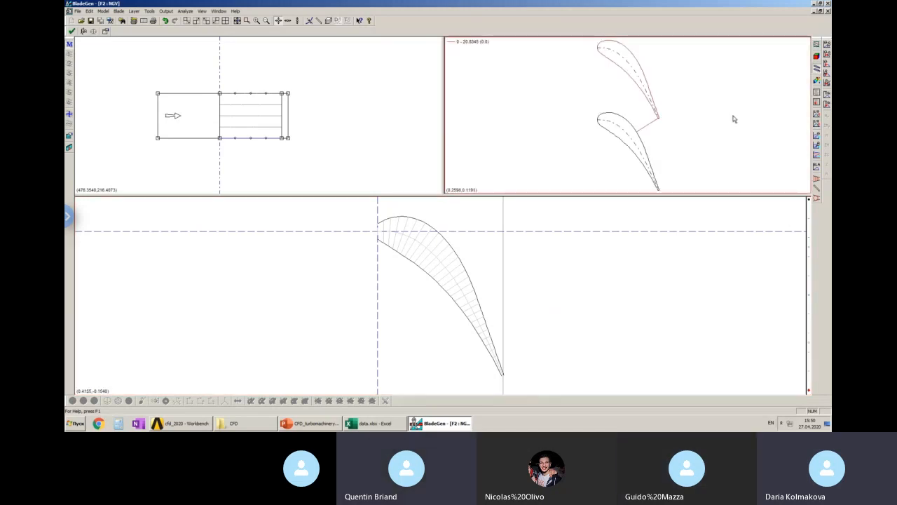
{"action": "left_click", "coordinate": [809, 199]}
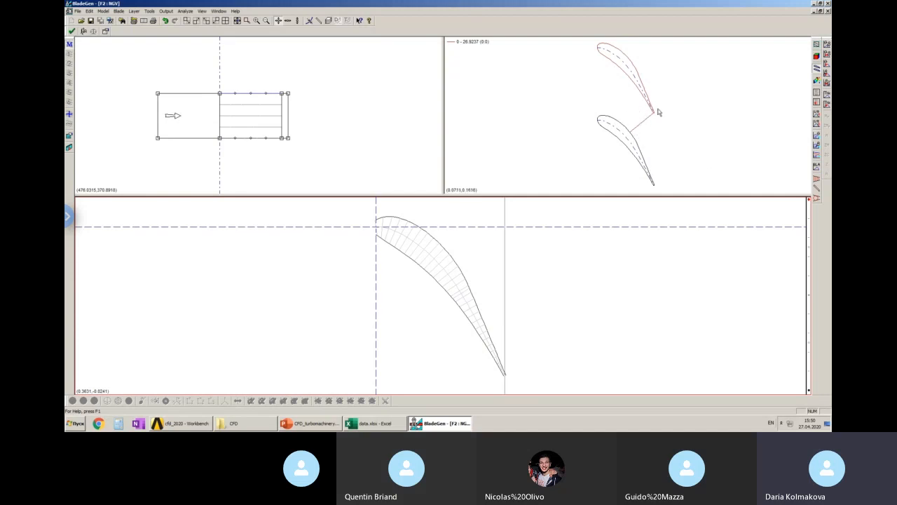
{"action": "left_click", "coordinate": [691, 130]}
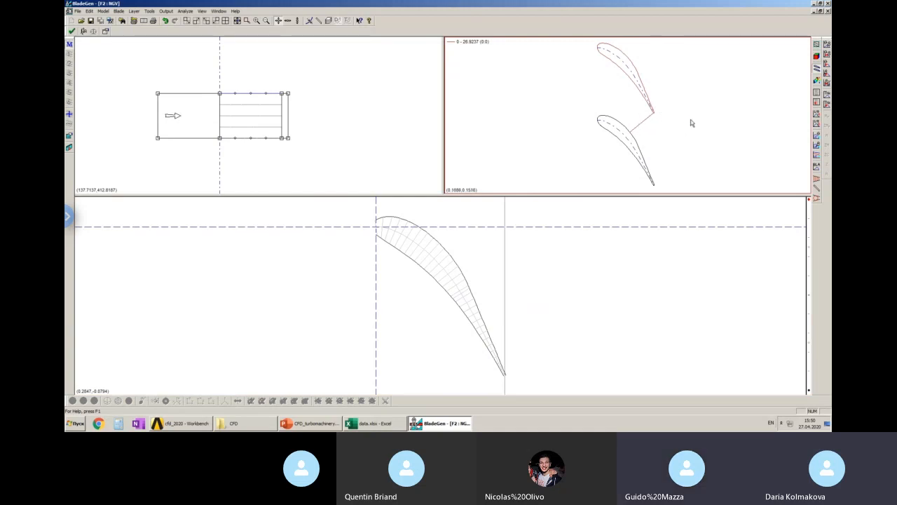
Show the vanes as a 3D model for a close inspection and stack the blade on its centroid
{"action": "left_click", "coordinate": [817, 58]}
{"action": "middle_click_drag", "start_coordinate": [648, 116], "coordinate": [652, 194]}
{"action": "scroll", "coordinate": [621, 99], "scroll_direction": "up", "scroll_amount": 5}
{"action": "scroll", "coordinate": [652, 138], "scroll_direction": "up", "scroll_amount": 3}
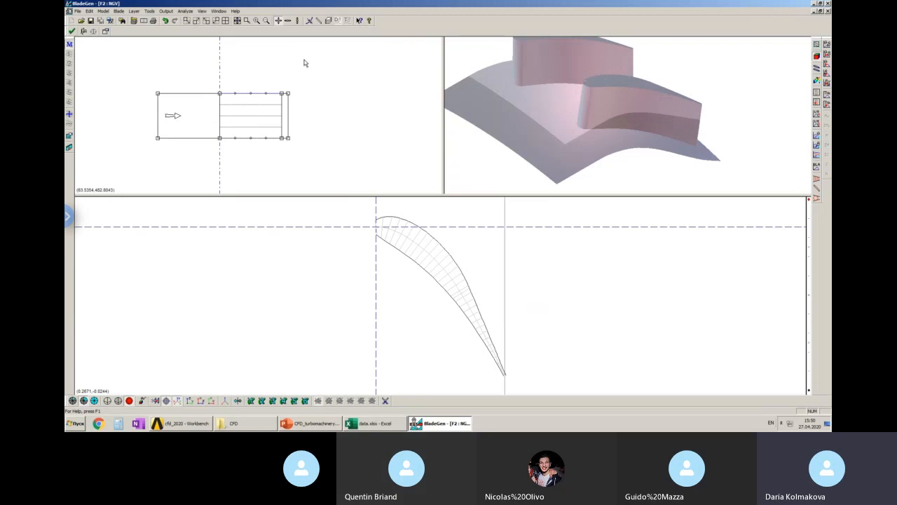
{"action": "left_click", "coordinate": [150, 11]}
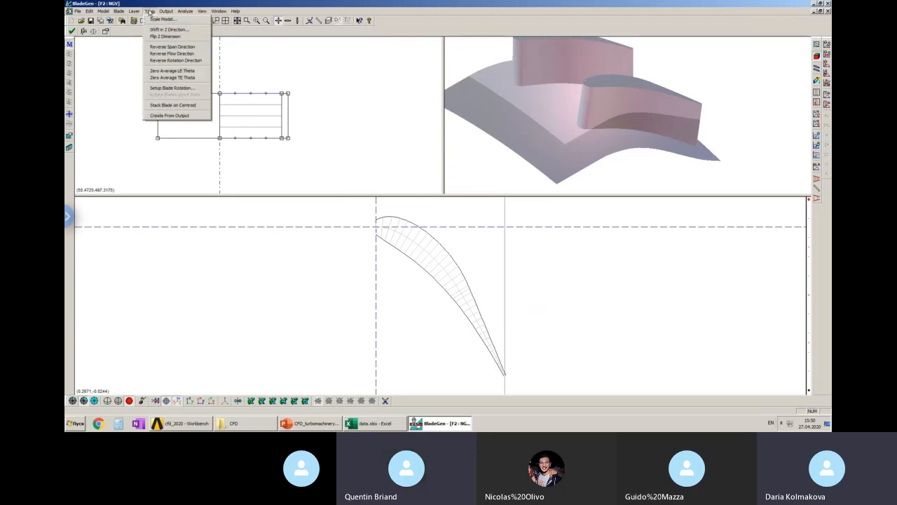
{"action": "left_click", "coordinate": [183, 105]}
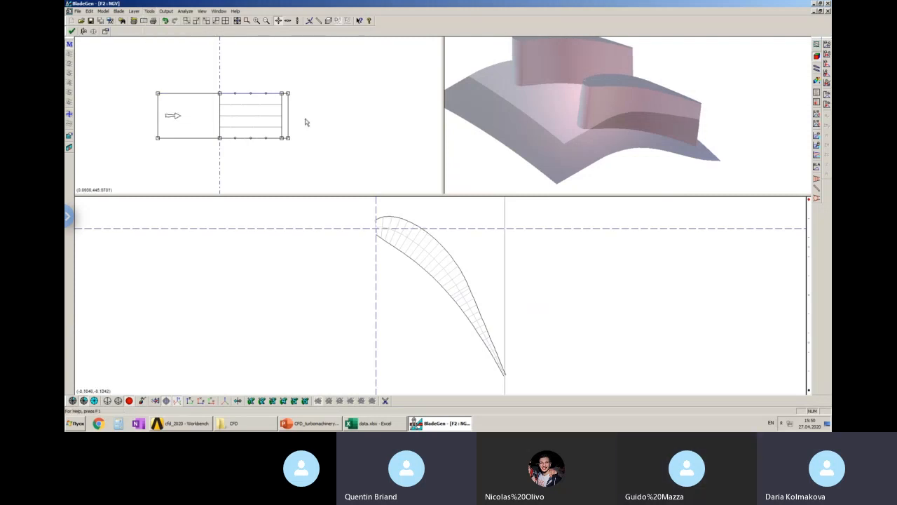
Inspect the guide vanes in the 3D view from several angles and check the number of blades
{"action": "left_click_drag", "start_coordinate": [663, 168], "coordinate": [673, 175]}
{"action": "scroll", "coordinate": [673, 175], "scroll_direction": "down", "scroll_amount": 5}
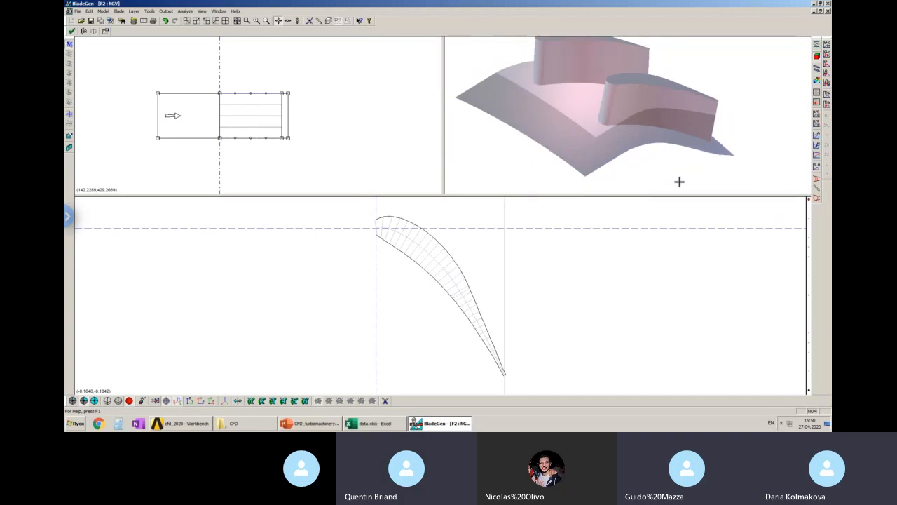
{"action": "middle_click_drag", "start_coordinate": [674, 174], "coordinate": [645, 172]}
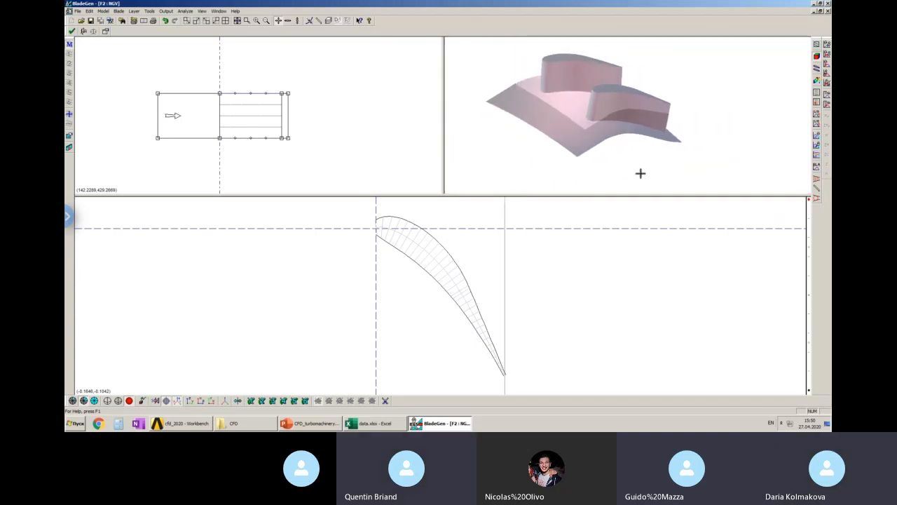
{"action": "middle_click_drag", "start_coordinate": [712, 124], "coordinate": [725, 126]}
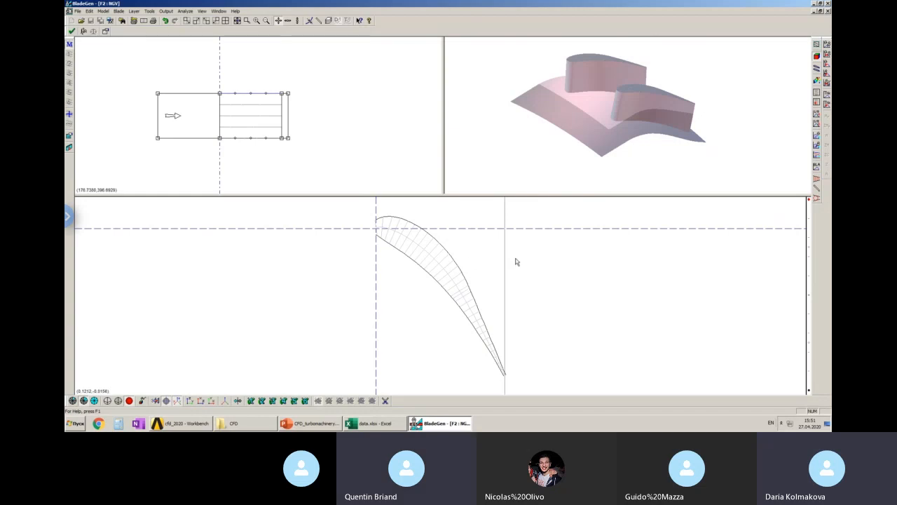
{"action": "left_click", "coordinate": [463, 271]}
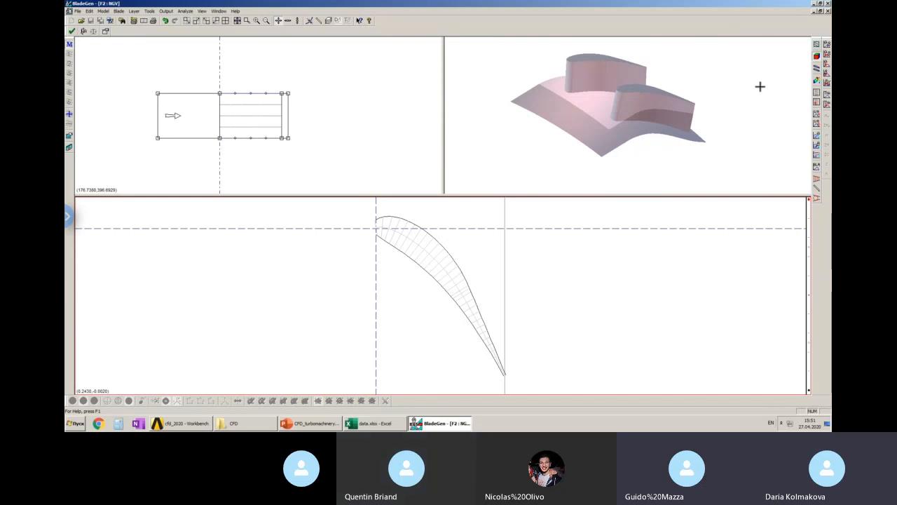
{"action": "left_click", "coordinate": [69, 146]}
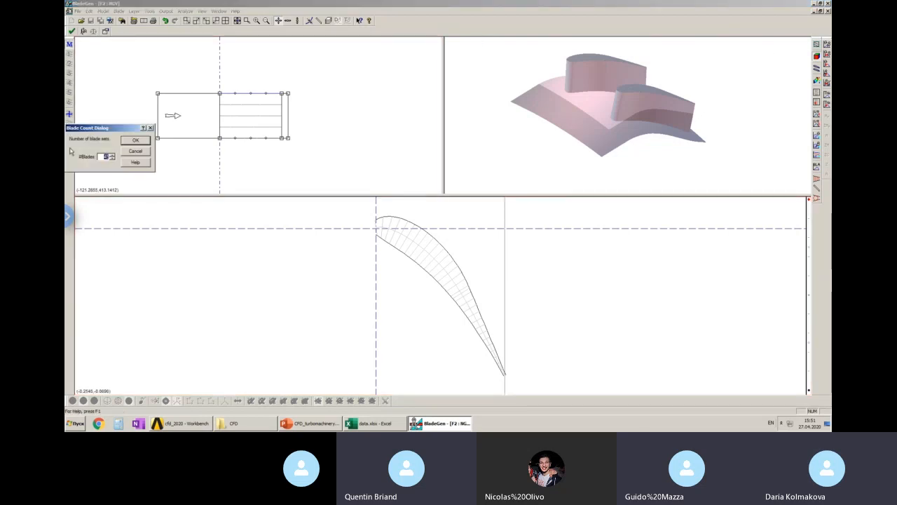
{"action": "left_click", "coordinate": [150, 128]}
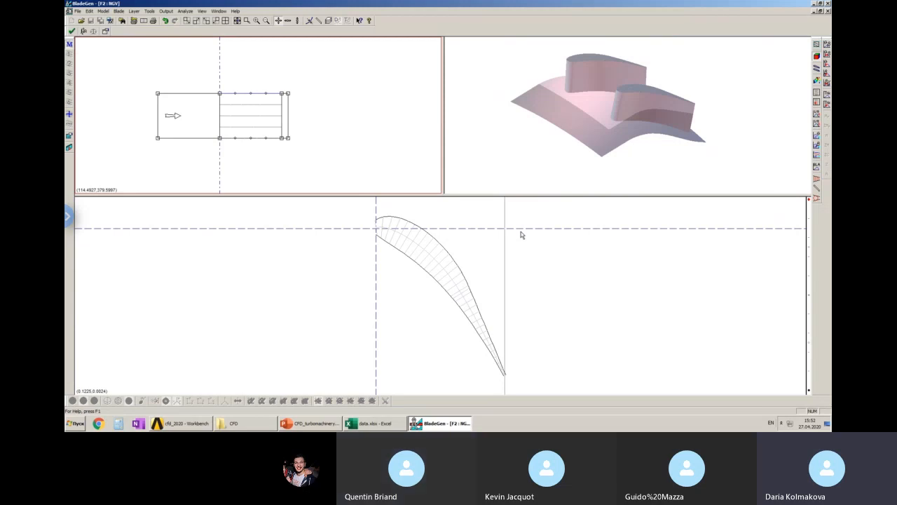
Close the guide vane model and open the blade design of the second RB system, below NGV, in Workbench
{"action": "left_click", "coordinate": [827, 4]}
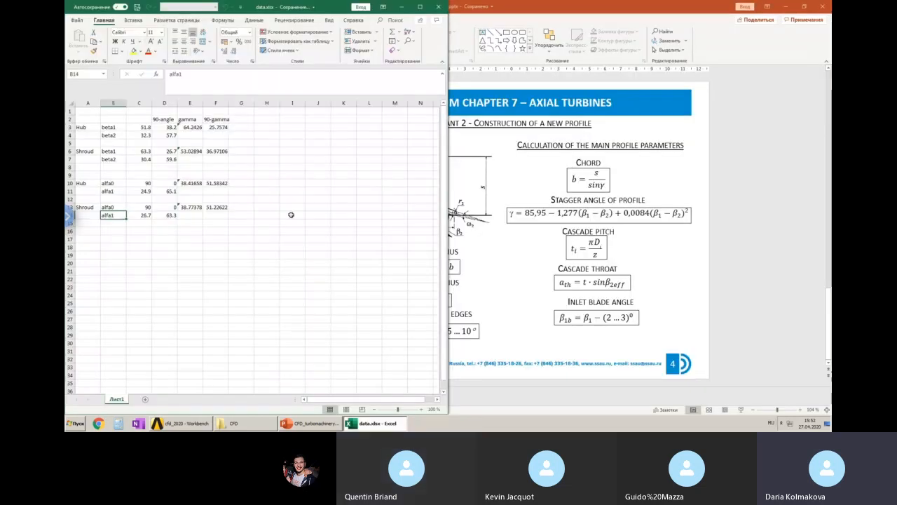
{"action": "left_click", "coordinate": [201, 423]}
{"action": "left_click", "coordinate": [317, 277]}
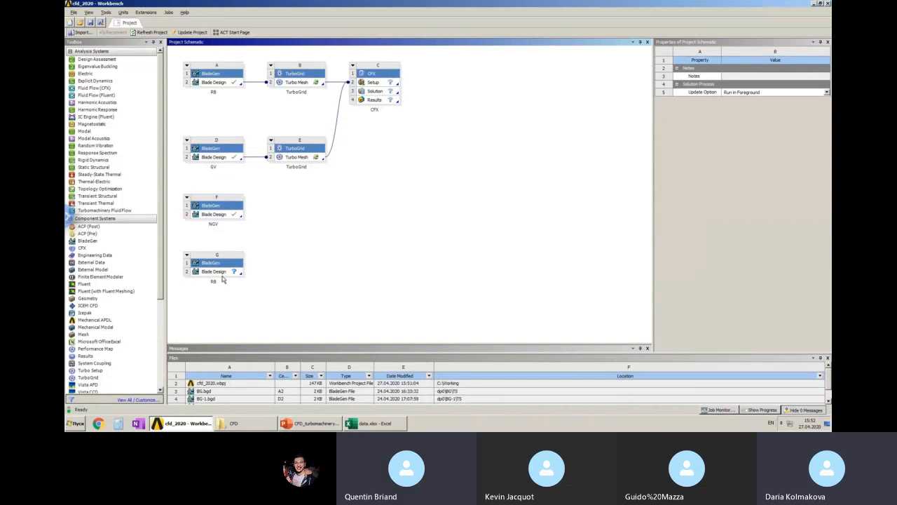
{"action": "left_click", "coordinate": [225, 273]}
{"action": "double_click", "coordinate": [225, 275]}
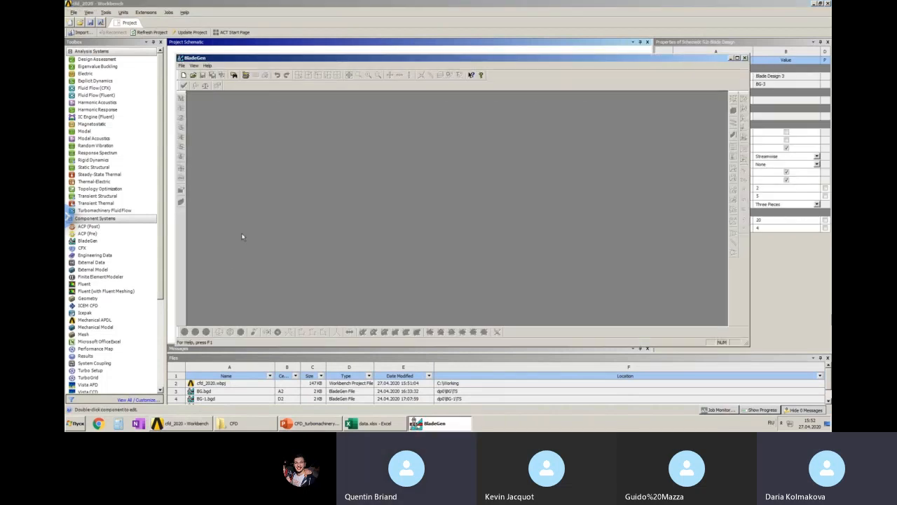
Fit the empty BladeGen window to half the screen and start a new model with its initial meridional configuration
{"action": "left_click_drag", "start_coordinate": [657, 60], "coordinate": [831, 128]}
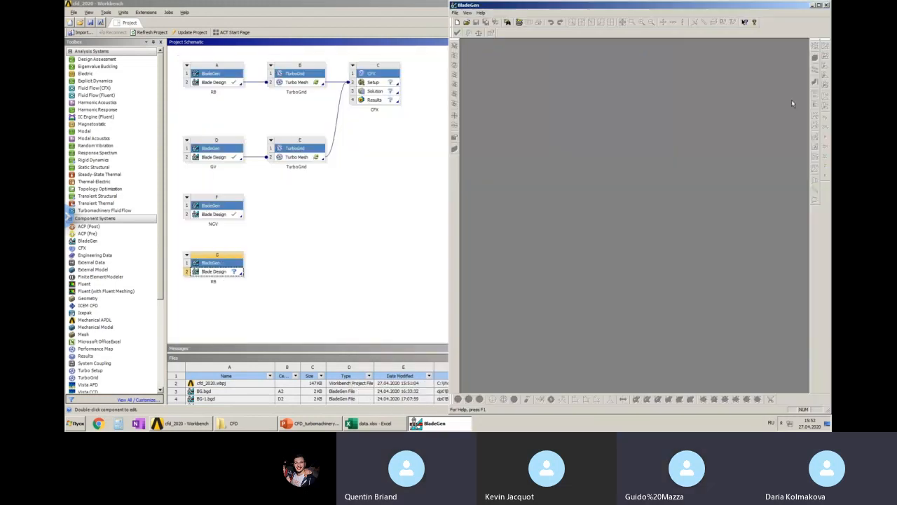
{"action": "left_click", "coordinate": [448, 31]}
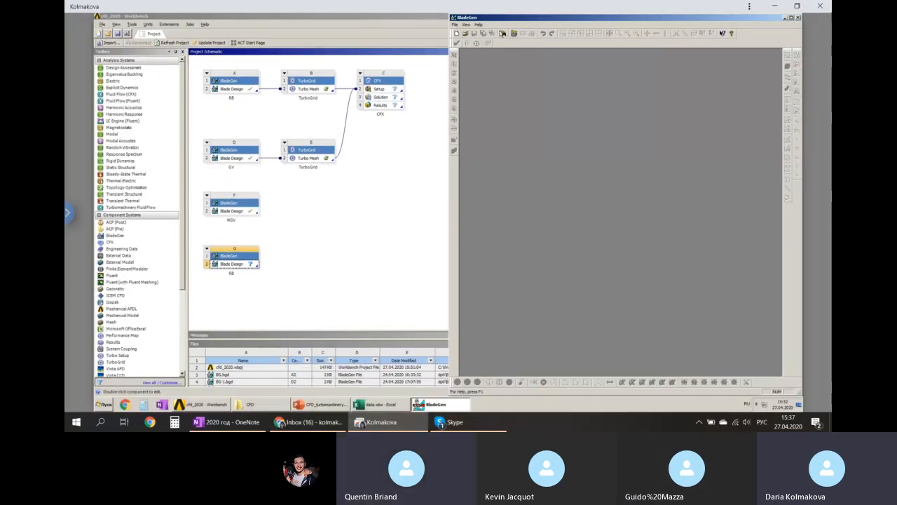
{"action": "left_click", "coordinate": [456, 34]}
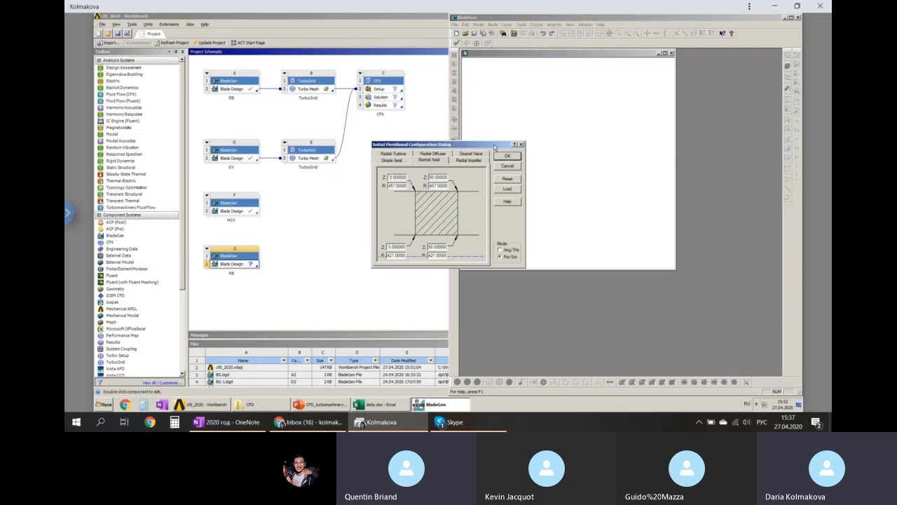
{"action": "left_click_drag", "start_coordinate": [459, 144], "coordinate": [637, 140]}
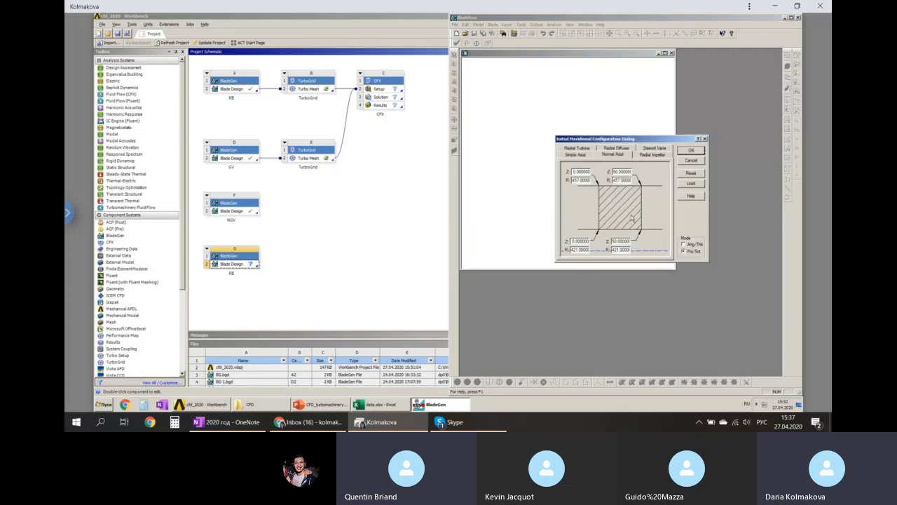
Switch to the PowerPoint presentation and select slide 2 with the initial data for the turbine
{"action": "left_click", "coordinate": [310, 406]}
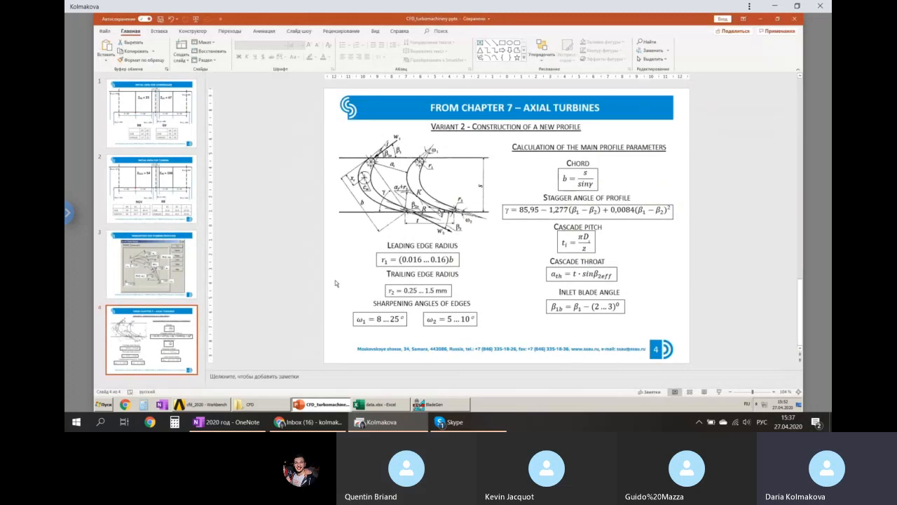
{"action": "left_click", "coordinate": [68, 211]}
{"action": "left_click", "coordinate": [85, 85]}
{"action": "left_click", "coordinate": [268, 219]}
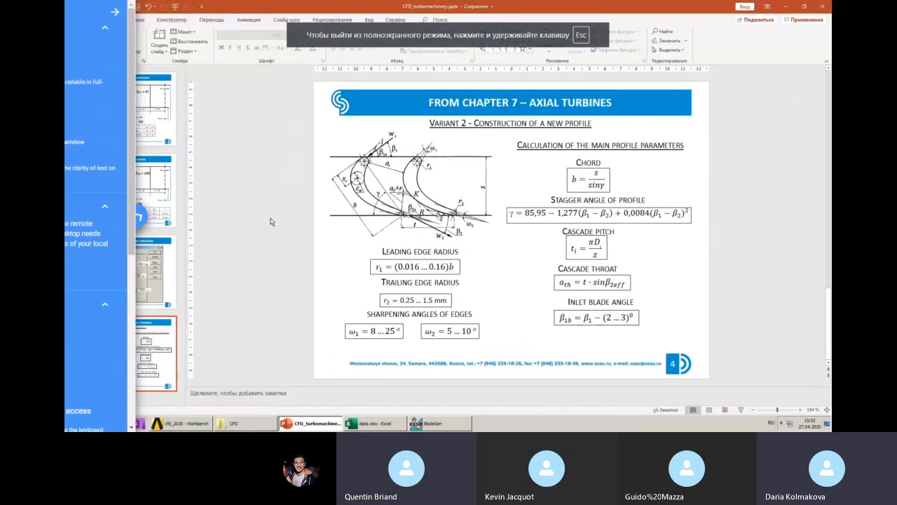
{"action": "left_click", "coordinate": [138, 190]}
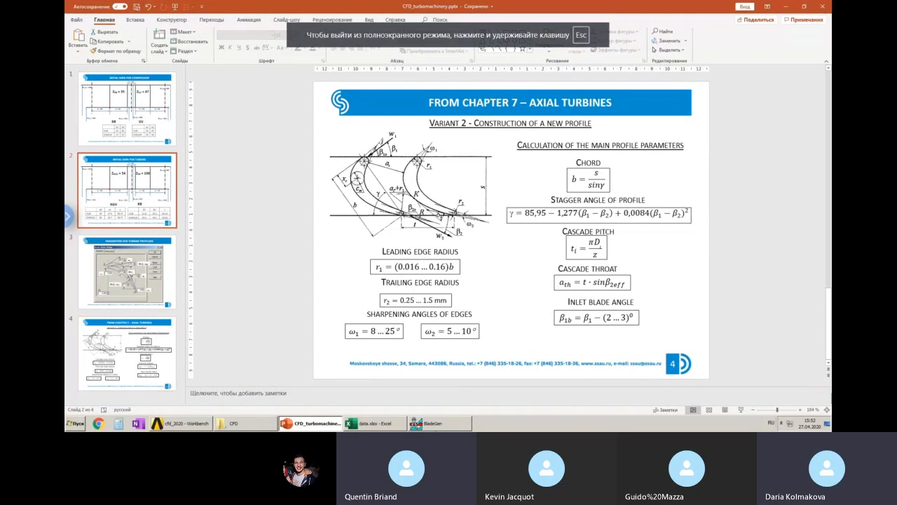
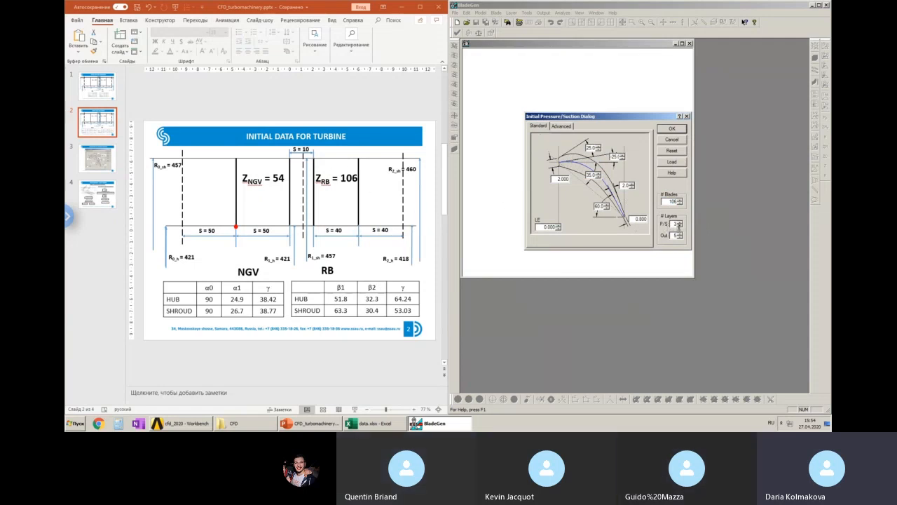
Set the pressure/suction layers to 2, create the rotor blade model and maximize its window
{"action": "left_click", "coordinate": [679, 225]}
{"action": "left_click", "coordinate": [666, 129]}
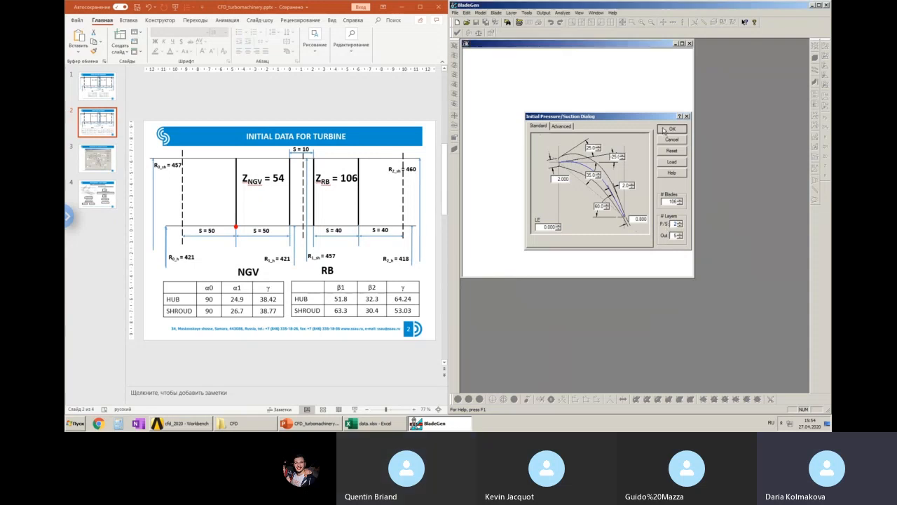
{"action": "left_click", "coordinate": [755, 278]}
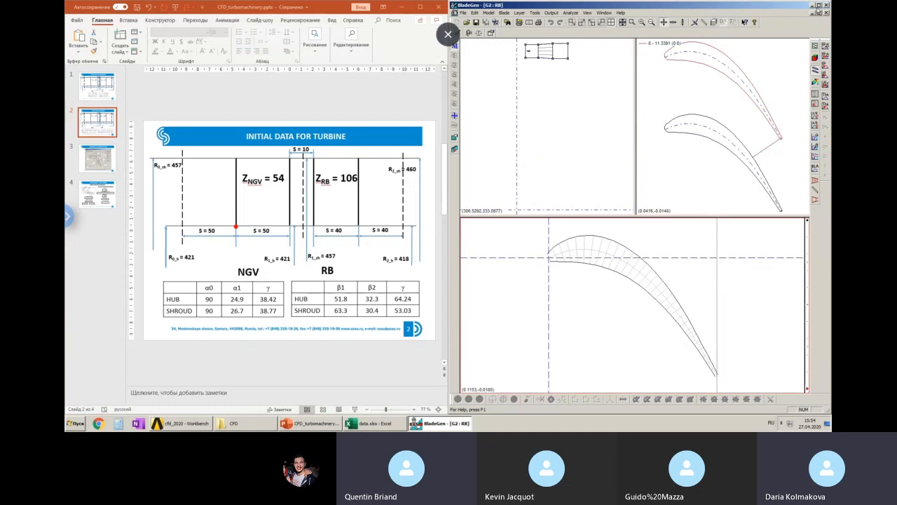
{"action": "left_click", "coordinate": [820, 5]}
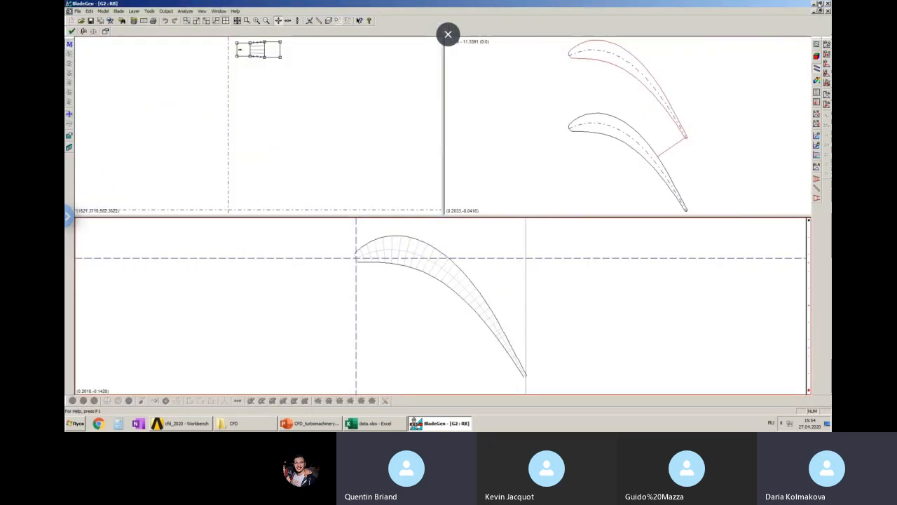
Set the model units of the rotor blade to MM in the model properties
{"action": "left_click", "coordinate": [119, 12]}
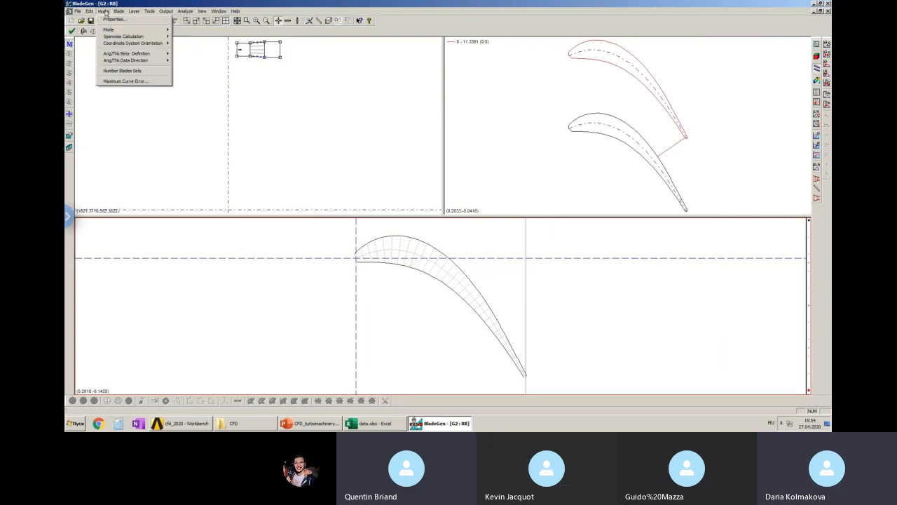
{"action": "left_click", "coordinate": [113, 19]}
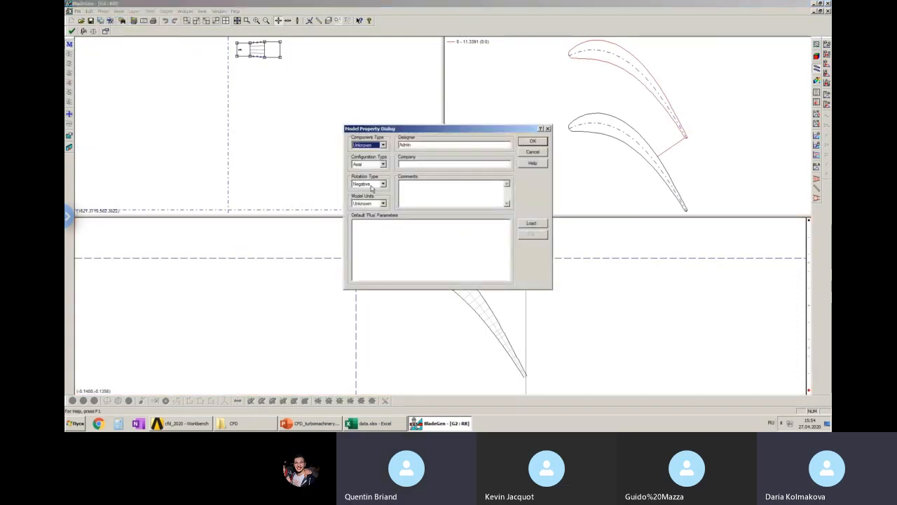
{"action": "left_click", "coordinate": [383, 203]}
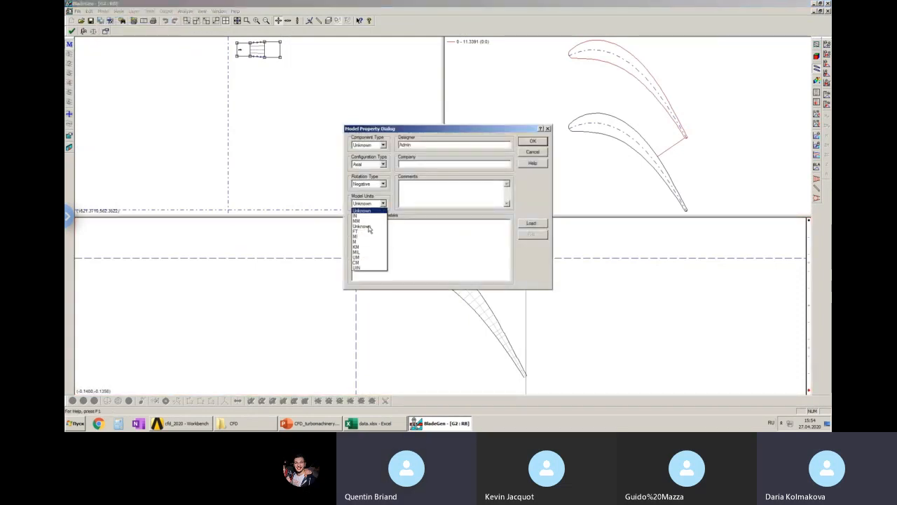
{"action": "left_click", "coordinate": [358, 222]}
{"action": "left_click", "coordinate": [533, 142]}
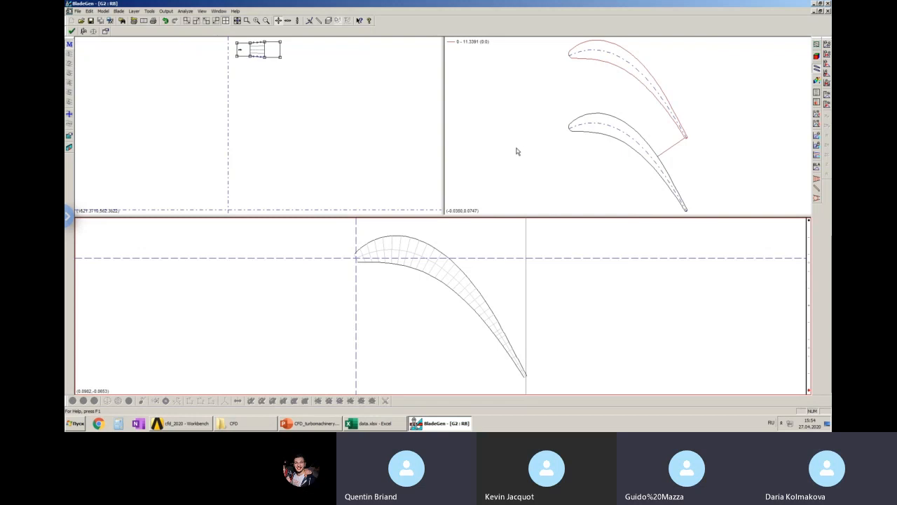
Set the horizontal coordinate of the hub and shroud inlet points to 55 in the meridional view
{"action": "left_click", "coordinate": [288, 138]}
{"action": "middle_click_drag", "start_coordinate": [282, 54], "coordinate": [273, 136]}
{"action": "scroll", "coordinate": [254, 137], "scroll_direction": "up", "scroll_amount": 4}
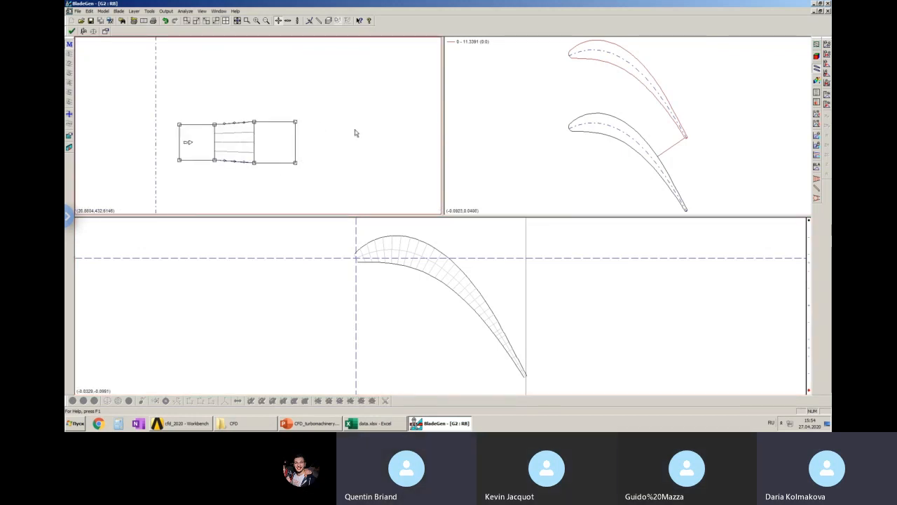
{"action": "double_click", "coordinate": [180, 162]}
{"action": "type", "text": "55"}
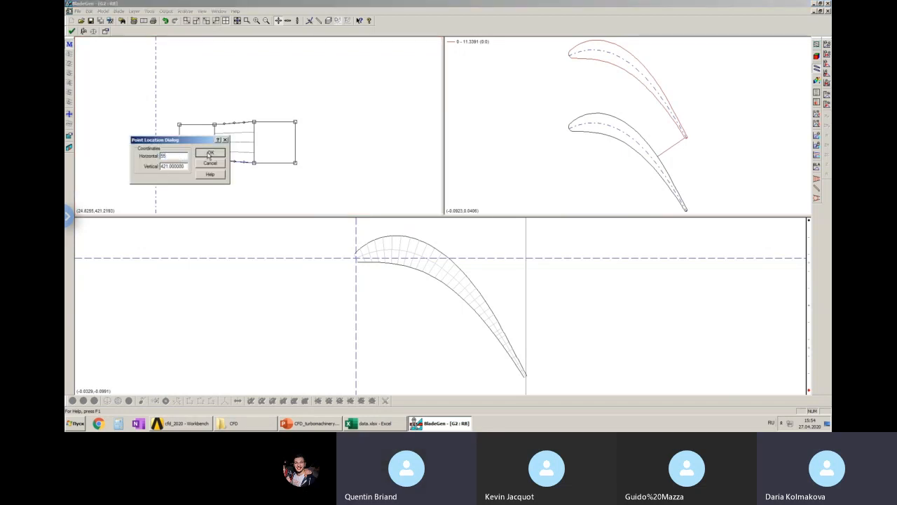
{"action": "left_click", "coordinate": [210, 152]}
{"action": "double_click", "coordinate": [179, 127]}
{"action": "type", "text": "55"}
{"action": "left_click", "coordinate": [203, 120]}
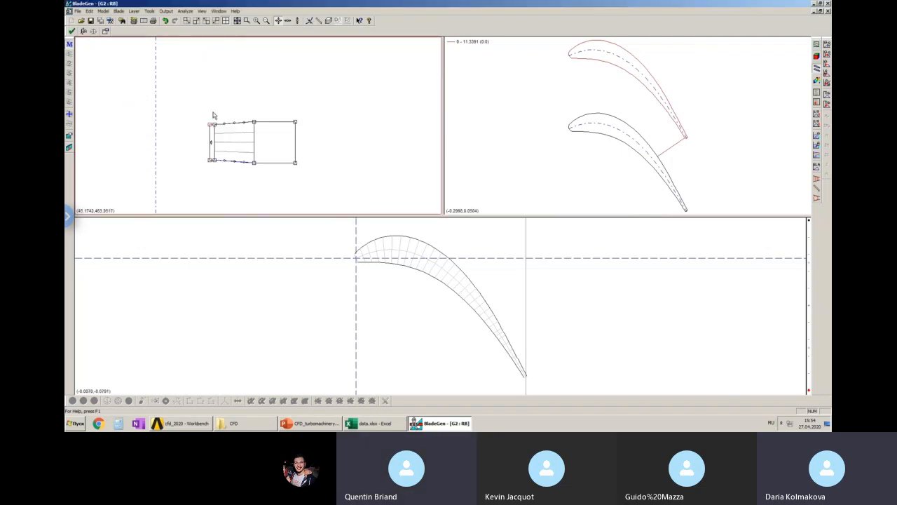
Set the horizontal coordinate of the hub and shroud outlet points to 140 in the meridional view
{"action": "mouse_move", "coordinate": [255, 164]}
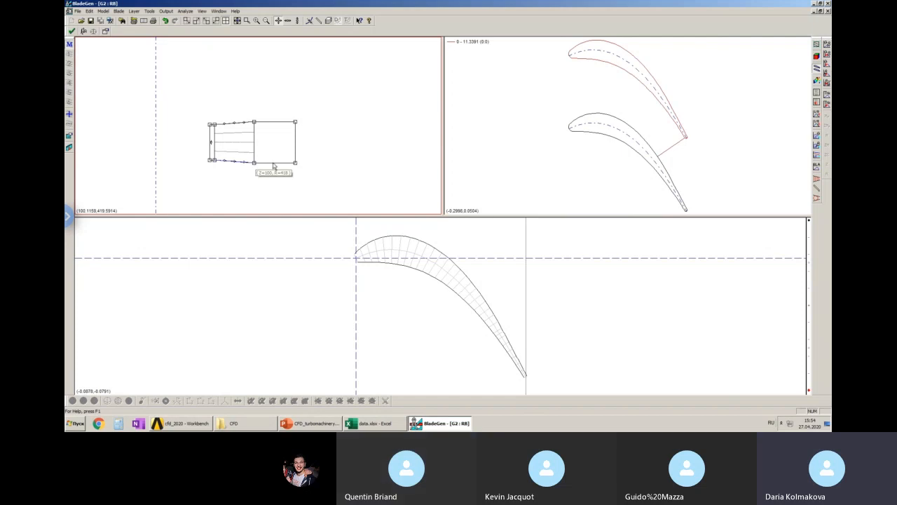
{"action": "double_click", "coordinate": [253, 162]}
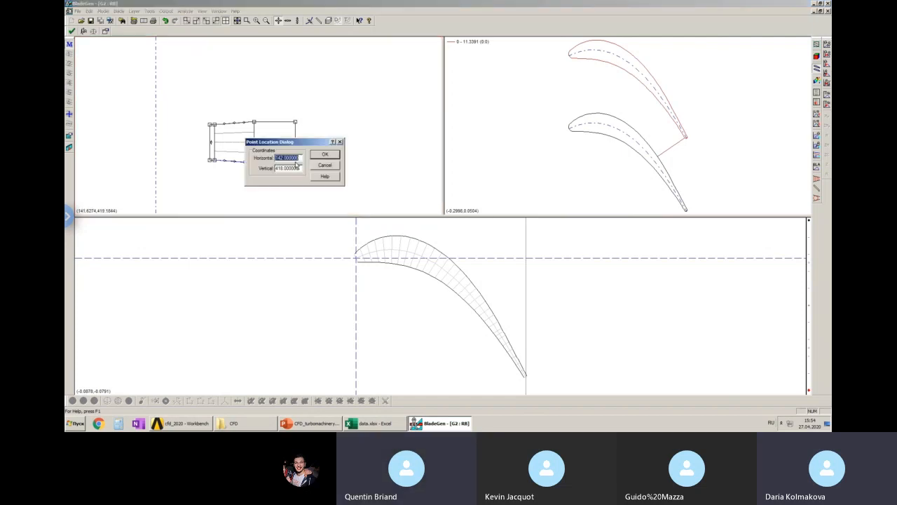
{"action": "type", "text": "140"}
{"action": "left_click", "coordinate": [328, 156]}
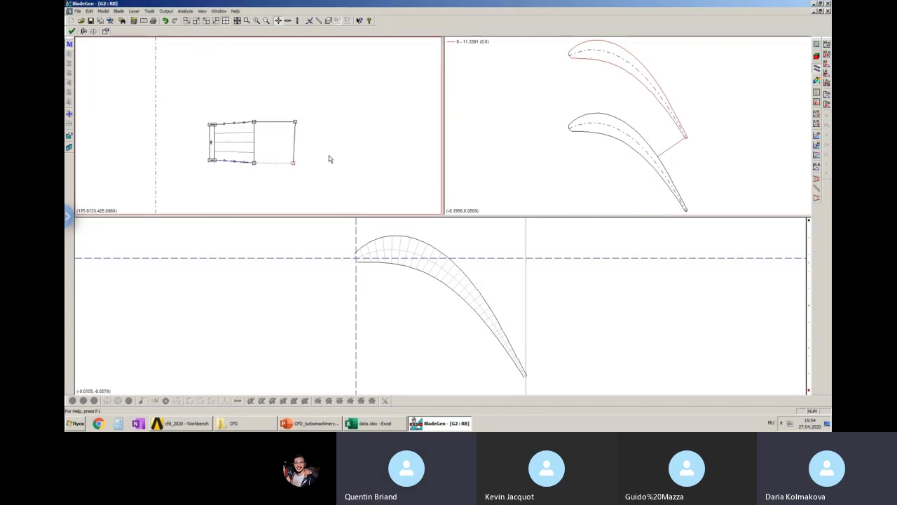
{"action": "double_click", "coordinate": [295, 123]}
{"action": "type", "text": "140"}
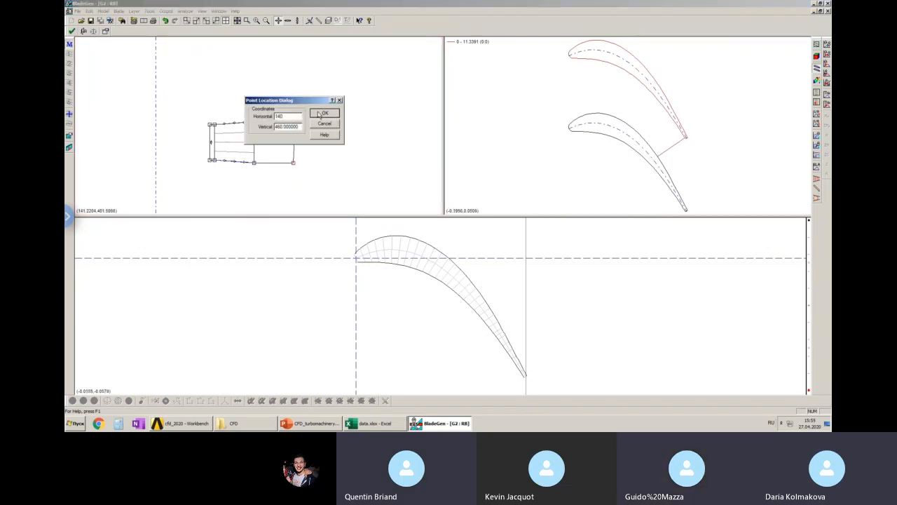
{"action": "left_click", "coordinate": [321, 114]}
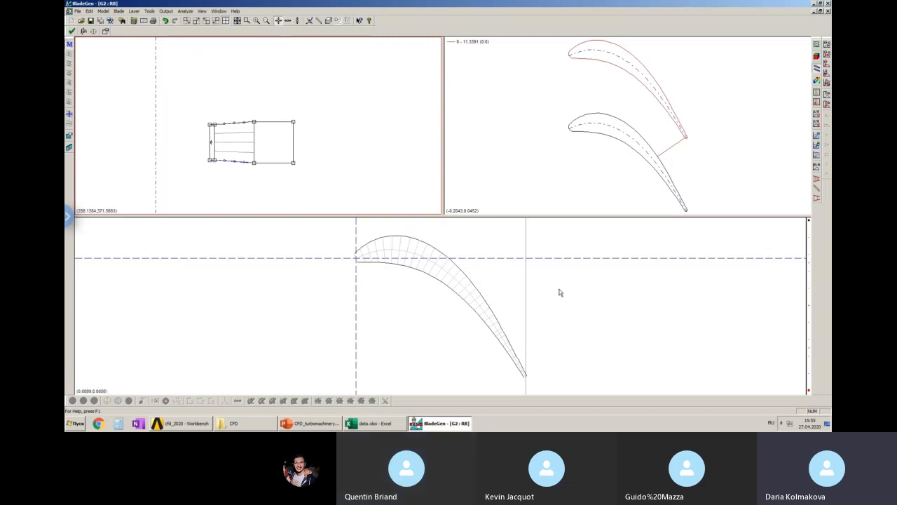
Edit the hub layer's Bezier blade parameters and set its leading-edge thickness to 4
{"action": "left_click", "coordinate": [808, 392]}
{"action": "double_click", "coordinate": [809, 394]}
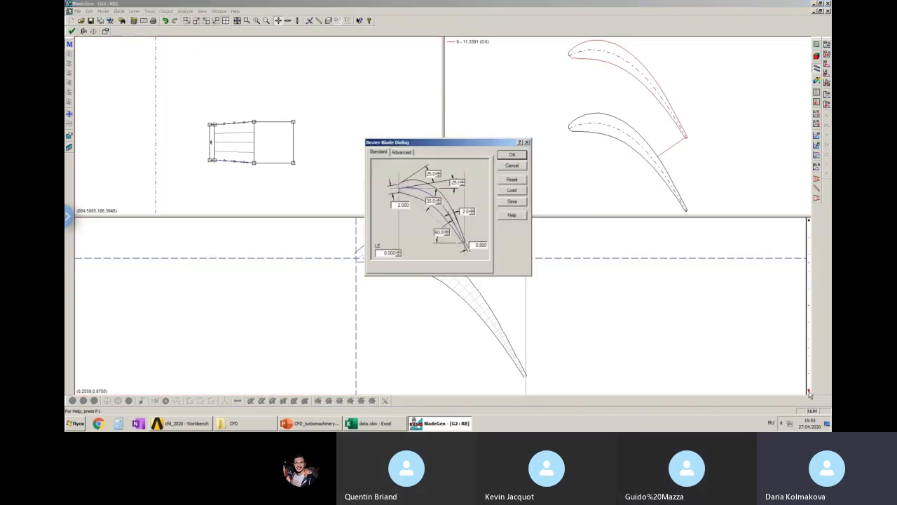
{"action": "left_click_drag", "start_coordinate": [470, 148], "coordinate": [534, 147]}
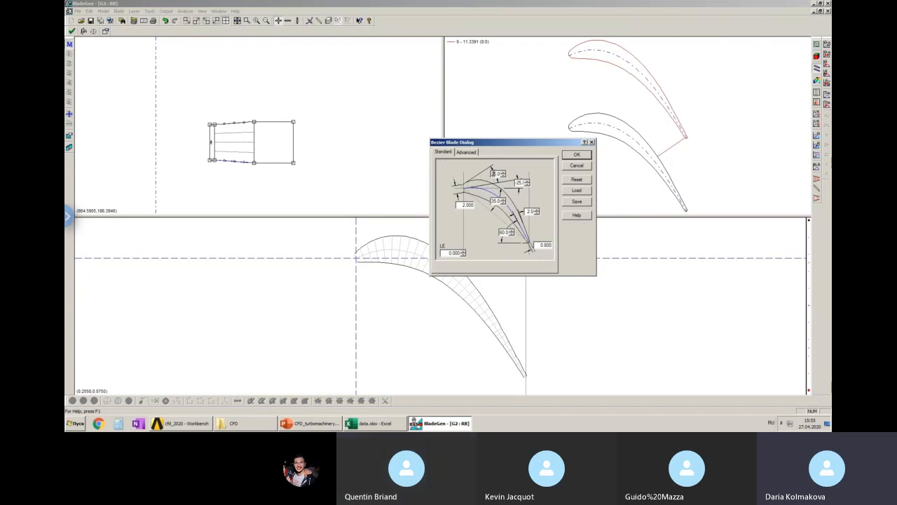
{"action": "double_click", "coordinate": [495, 173]}
{"action": "double_click", "coordinate": [464, 205]}
{"action": "key", "text": "BackSpace"}
{"action": "type", "text": "4"}
{"action": "left_click", "coordinate": [576, 155]}
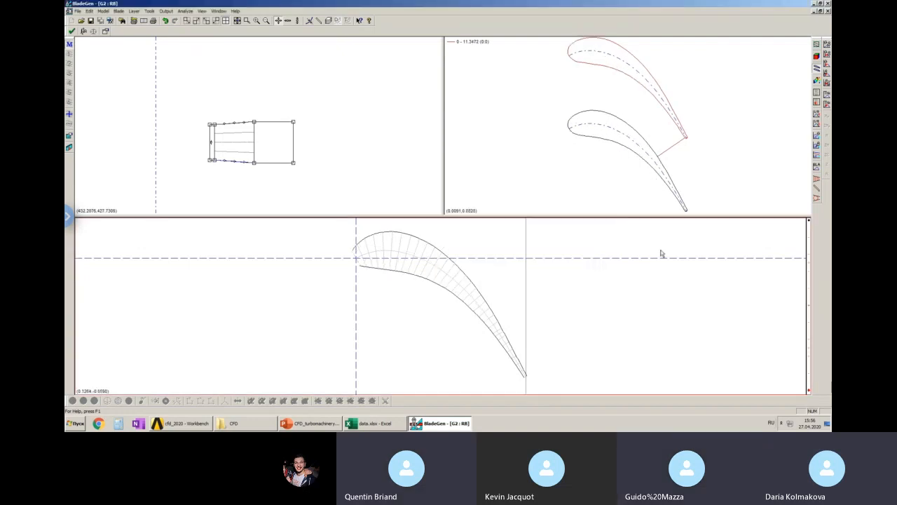
Arrange the BladeGen window side by side with the data.xlsx workbook so the blade angles can be read
{"action": "left_click", "coordinate": [821, 3]}
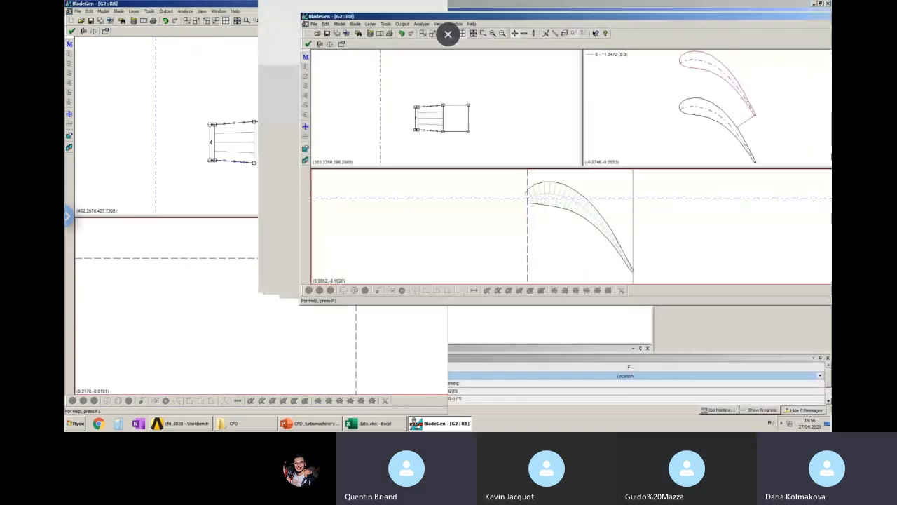
{"action": "left_click_drag", "start_coordinate": [829, 174], "coordinate": [831, 175]}
{"action": "left_click", "coordinate": [375, 423]}
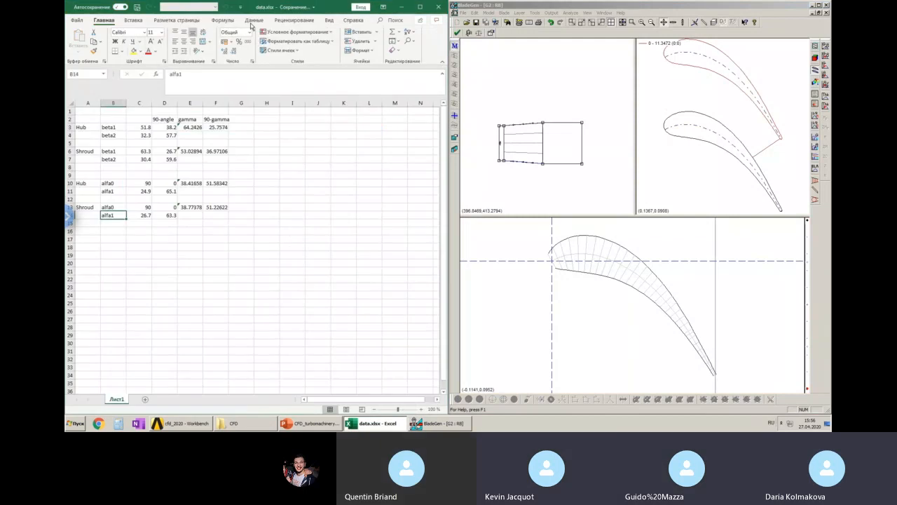
Enter a leading-edge angle of -38.2 and a trailing-edge angle of 57.7 in the hub layer's Bezier blade parameters
{"action": "double_click", "coordinate": [808, 389]}
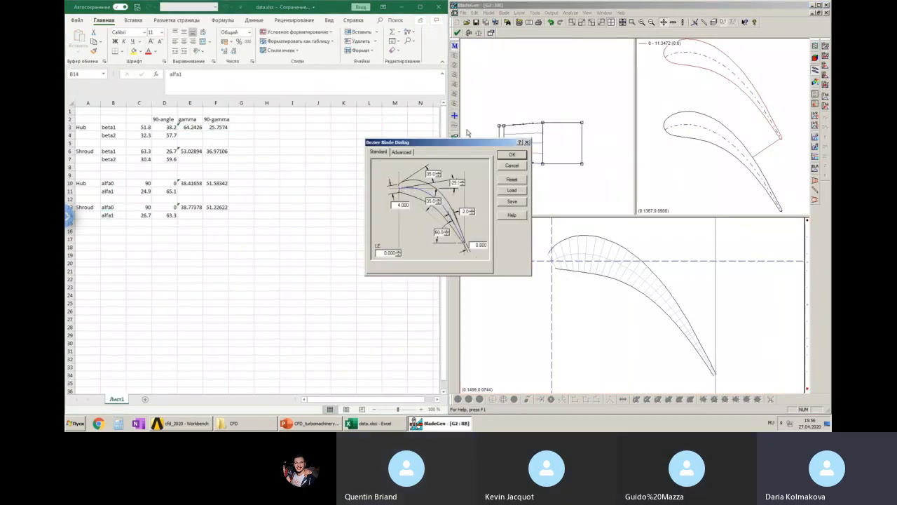
{"action": "left_click", "coordinate": [511, 179]}
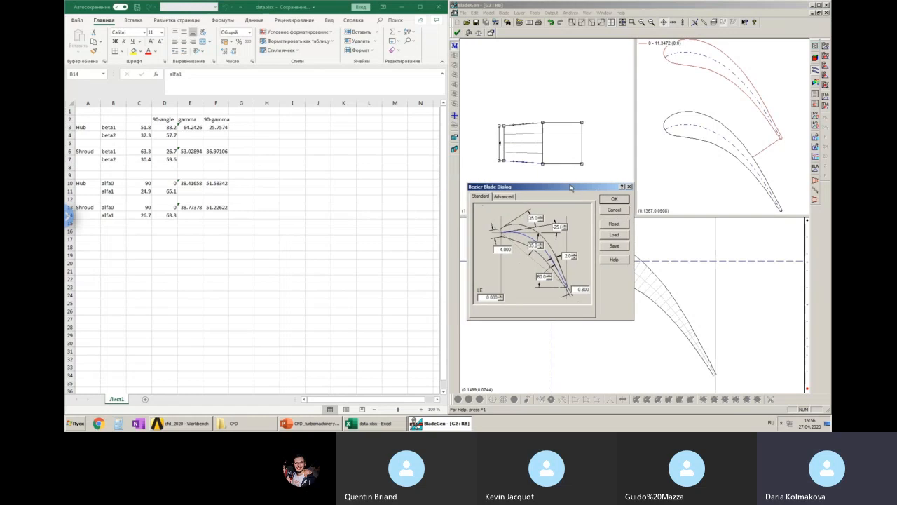
{"action": "left_click", "coordinate": [572, 226]}
{"action": "type", "text": "-"}
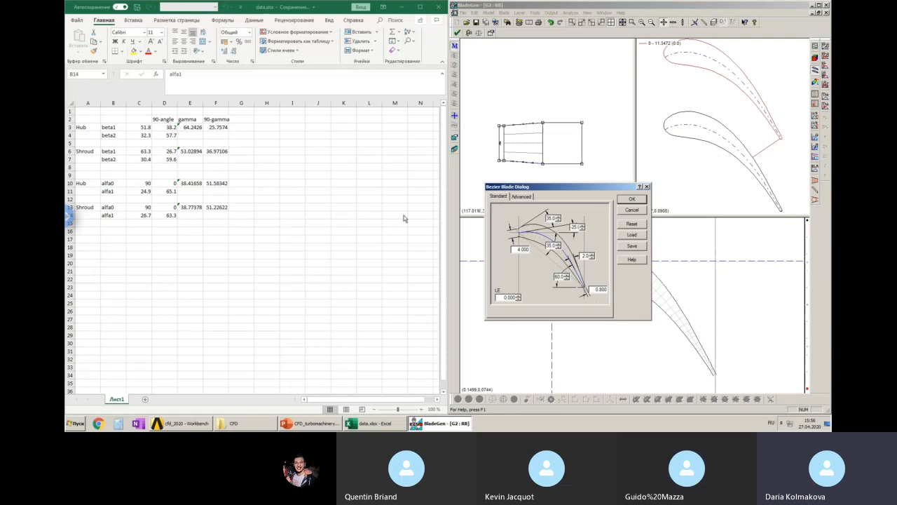
{"action": "double_click", "coordinate": [575, 227]}
{"action": "type", "text": "-3"}
{"action": "double_click", "coordinate": [559, 277]}
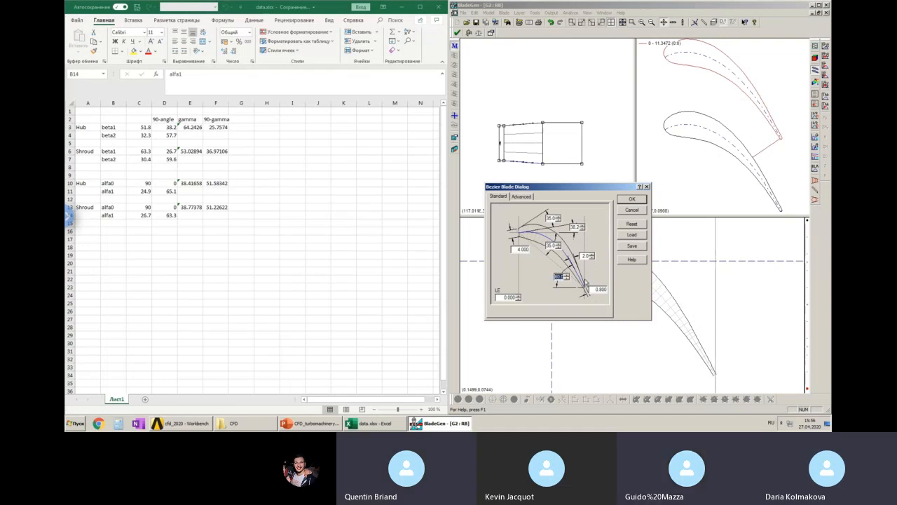
{"action": "type", "text": "57.7"}
Set the hub layer's stagger angle to 25.75 and apply the Bezier blade parameters
{"action": "double_click", "coordinate": [579, 227]}
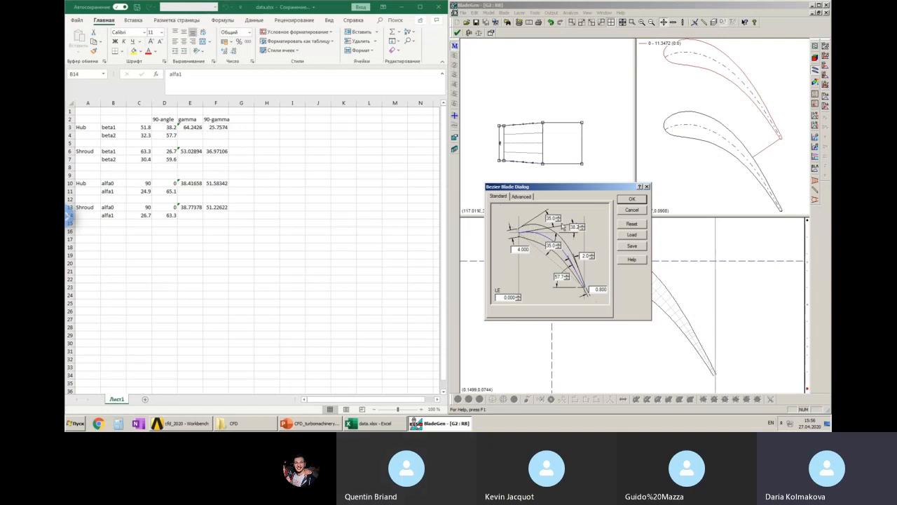
{"action": "left_click_drag", "start_coordinate": [549, 245], "coordinate": [584, 249]}
{"action": "type", "text": "25.75"}
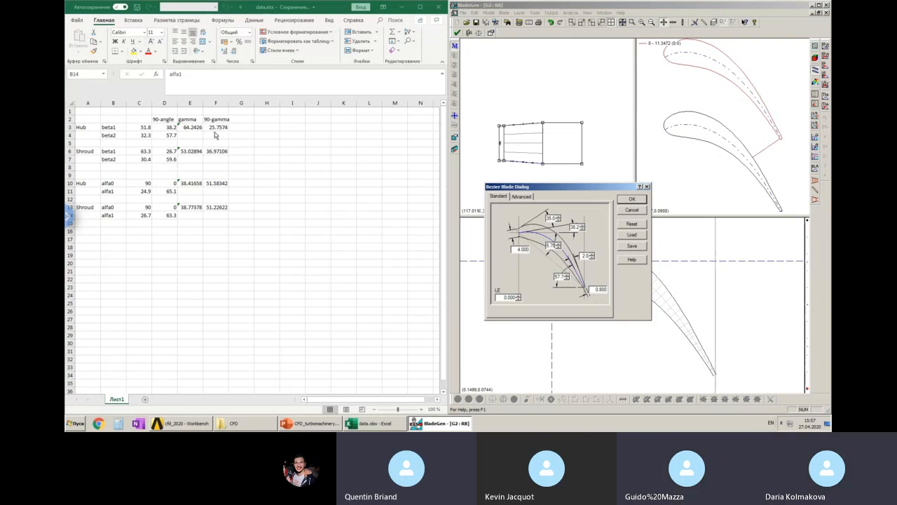
{"action": "left_click", "coordinate": [630, 202]}
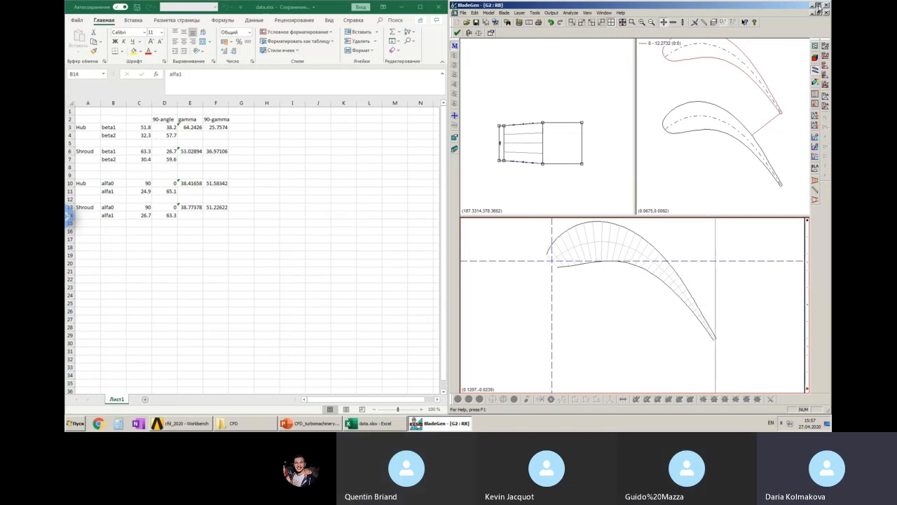
Try reshaping the hub profile's suction side by moving its two upper control points, and undo the last move
{"action": "left_click", "coordinate": [818, 5]}
{"action": "scroll", "coordinate": [604, 294], "scroll_direction": "up", "scroll_amount": 1}
{"action": "scroll", "coordinate": [604, 294], "scroll_direction": "down", "scroll_amount": 3}
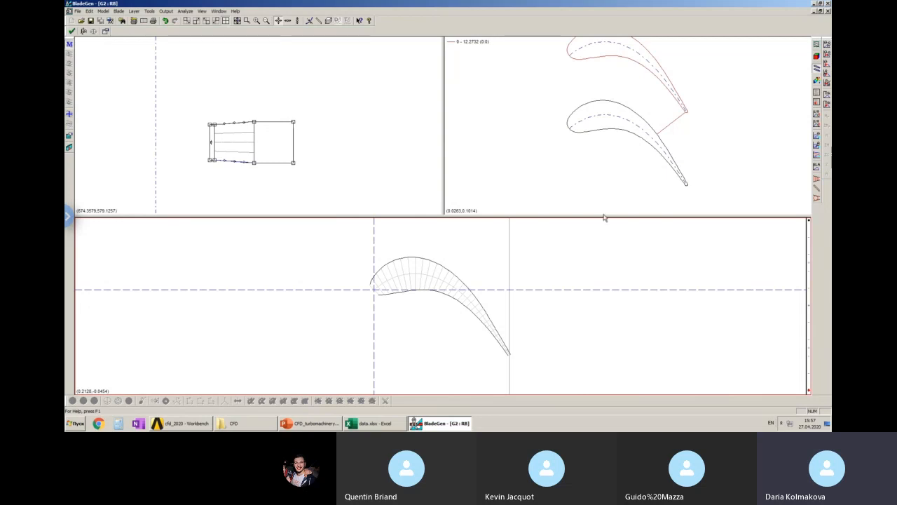
{"action": "left_click", "coordinate": [412, 259]}
{"action": "mouse_move", "coordinate": [378, 257]}
{"action": "left_mouse_down"}
{"action": "mouse_move", "coordinate": [393, 250]}
{"action": "mouse_move", "coordinate": [389, 257]}
{"action": "left_mouse_up"}
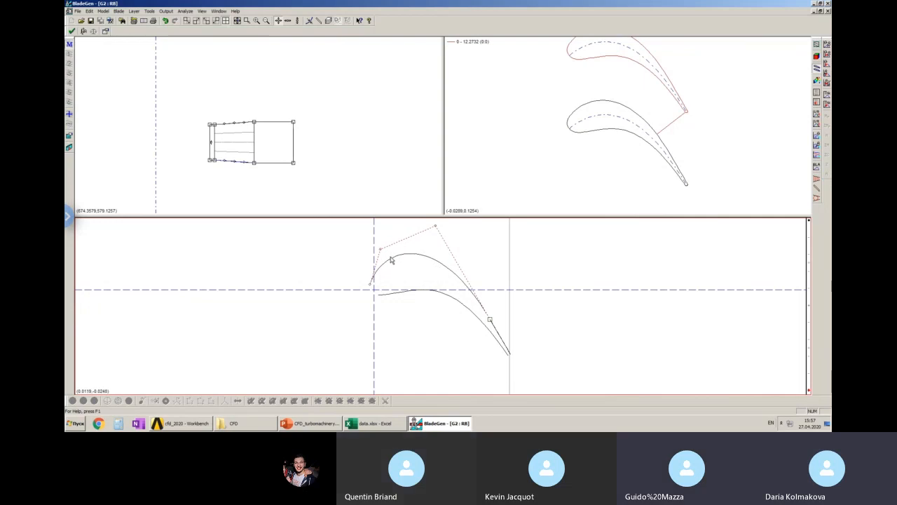
{"action": "mouse_move", "coordinate": [438, 227]}
{"action": "left_mouse_down"}
{"action": "mouse_move", "coordinate": [453, 244]}
{"action": "mouse_move", "coordinate": [467, 234]}
{"action": "mouse_move", "coordinate": [450, 238]}
{"action": "left_mouse_up"}
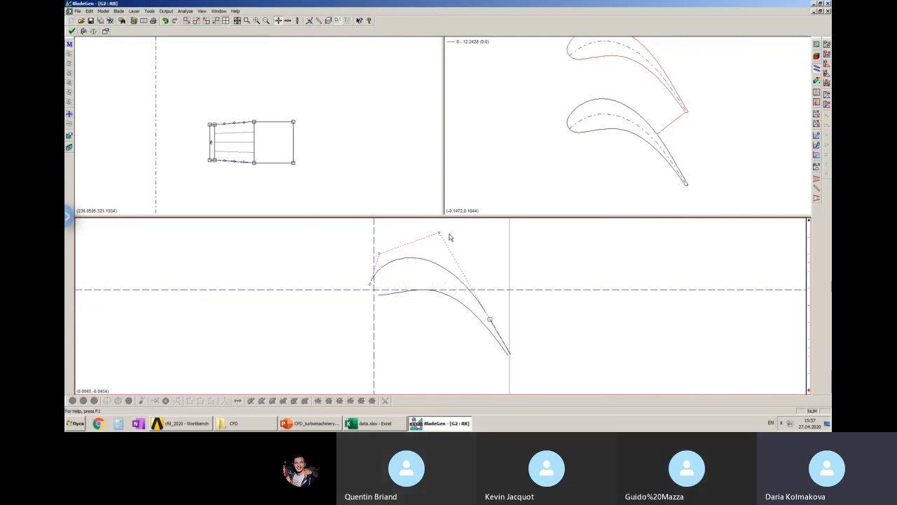
{"action": "left_click", "coordinate": [165, 20]}
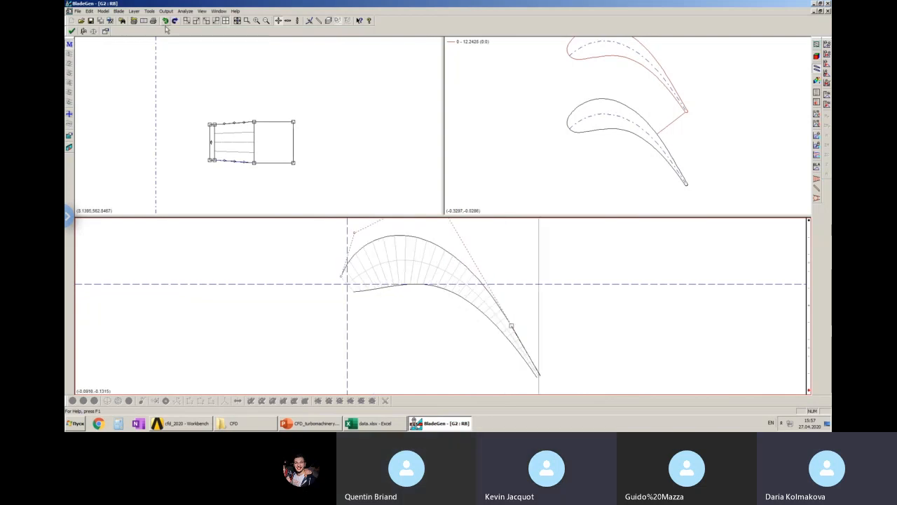
Enlarge the blade profile view by shrinking the meridional and blade-to-blade views above it
{"action": "left_click_drag", "start_coordinate": [501, 197], "coordinate": [505, 144]}
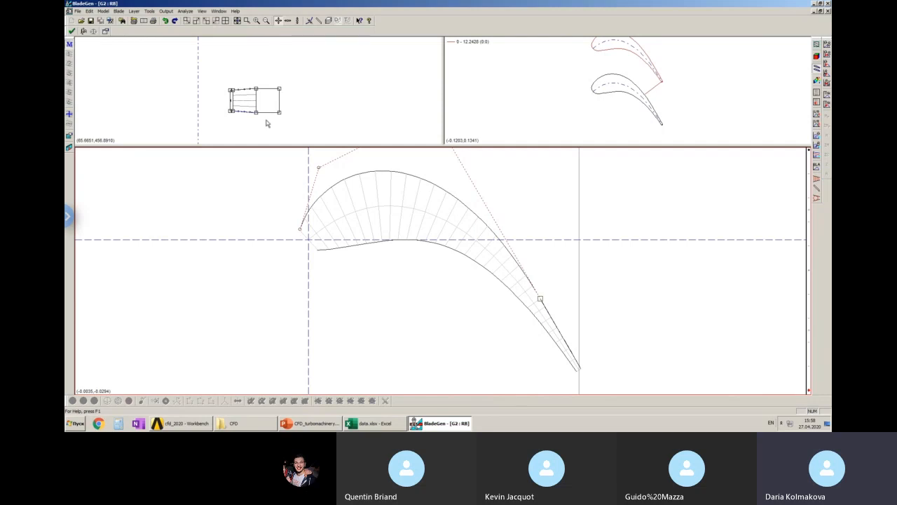
{"action": "left_click", "coordinate": [441, 291]}
{"action": "scroll", "coordinate": [443, 290], "scroll_direction": "up", "scroll_amount": 4}
{"action": "scroll", "coordinate": [442, 293], "scroll_direction": "down", "scroll_amount": 5}
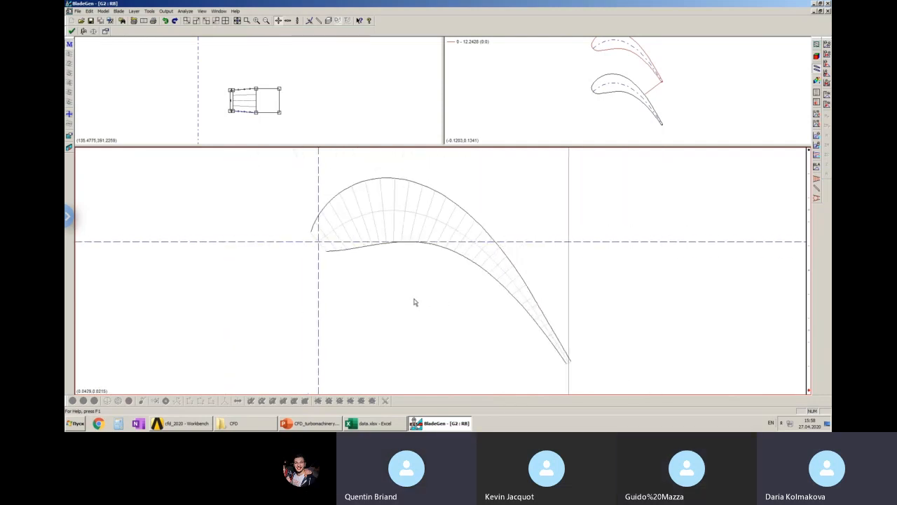
{"action": "scroll", "coordinate": [414, 302], "scroll_direction": "down", "scroll_amount": 1}
Try moving the suction-side control point near the trailing edge, and undo the profile edits back through the angle changes
{"action": "left_click", "coordinate": [384, 199]}
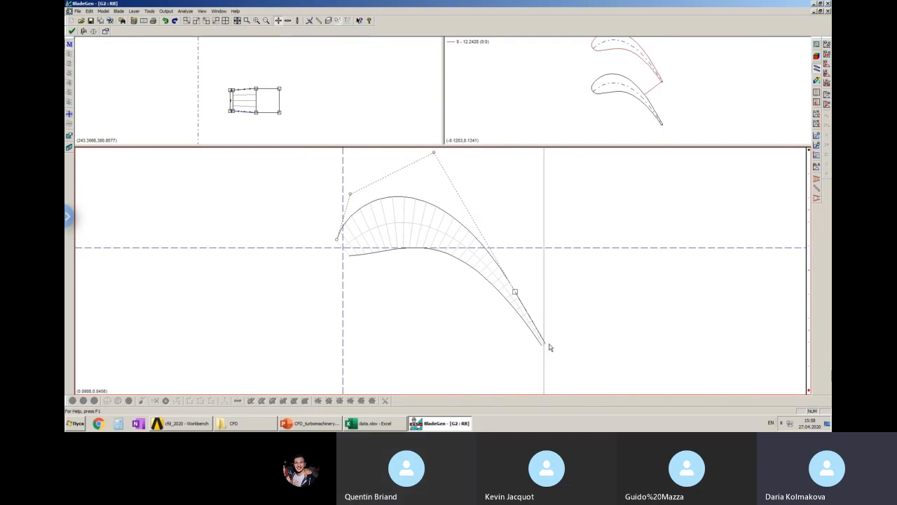
{"action": "left_click", "coordinate": [377, 253]}
{"action": "left_click", "coordinate": [513, 287]}
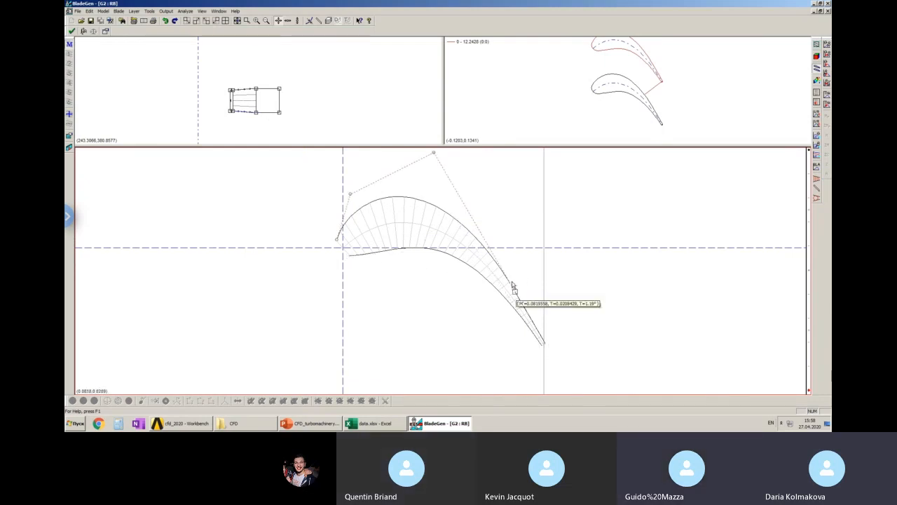
{"action": "left_click_drag", "start_coordinate": [512, 287], "coordinate": [501, 268]}
{"action": "left_click", "coordinate": [166, 21]}
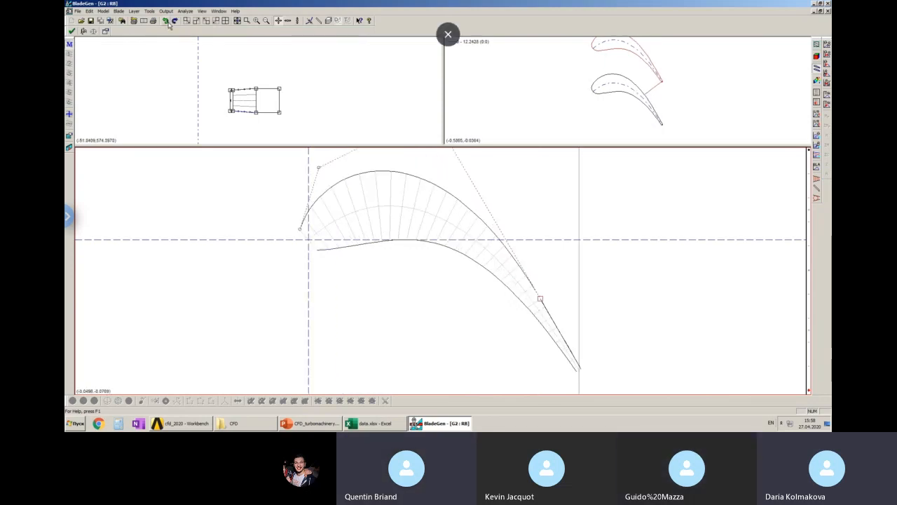
{"action": "left_click", "coordinate": [166, 21]}
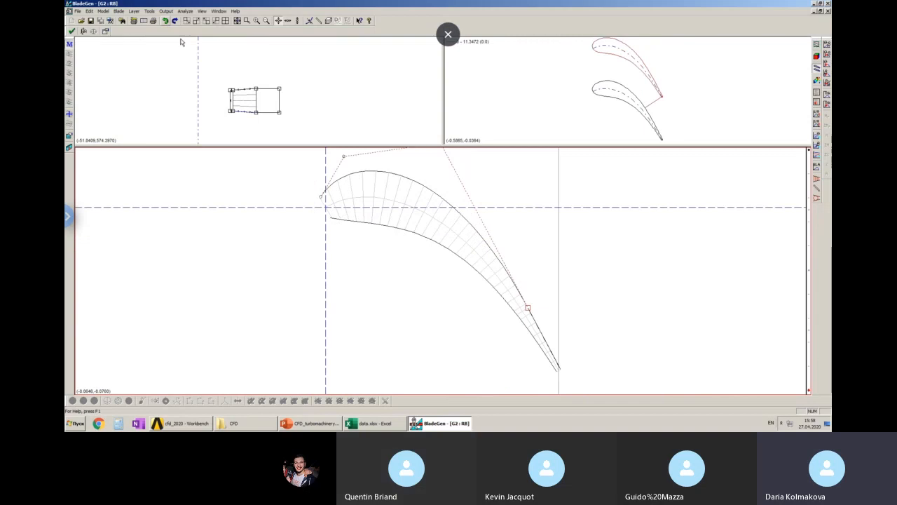
Raise the suction-side control point near the trailing edge and adjust the pressure-side control points of the hub profile
{"action": "left_click_drag", "start_coordinate": [528, 306], "coordinate": [523, 280]}
{"action": "left_click", "coordinate": [402, 232]}
{"action": "left_click_drag", "start_coordinate": [397, 232], "coordinate": [400, 222]}
{"action": "left_click", "coordinate": [167, 21]}
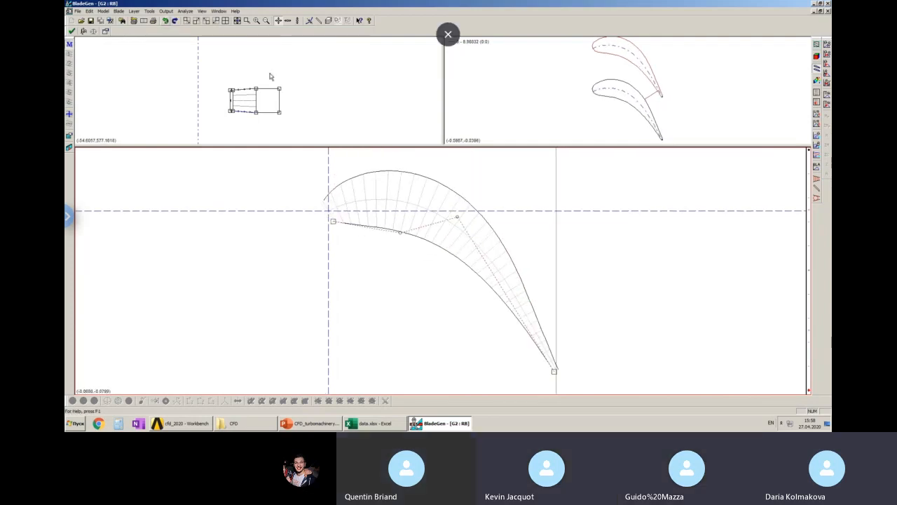
{"action": "left_click_drag", "start_coordinate": [436, 209], "coordinate": [438, 213]}
Fine-tune the hub profile's suction side by shifting its upper control points slightly
{"action": "scroll", "coordinate": [620, 276], "scroll_direction": "up", "scroll_amount": 2}
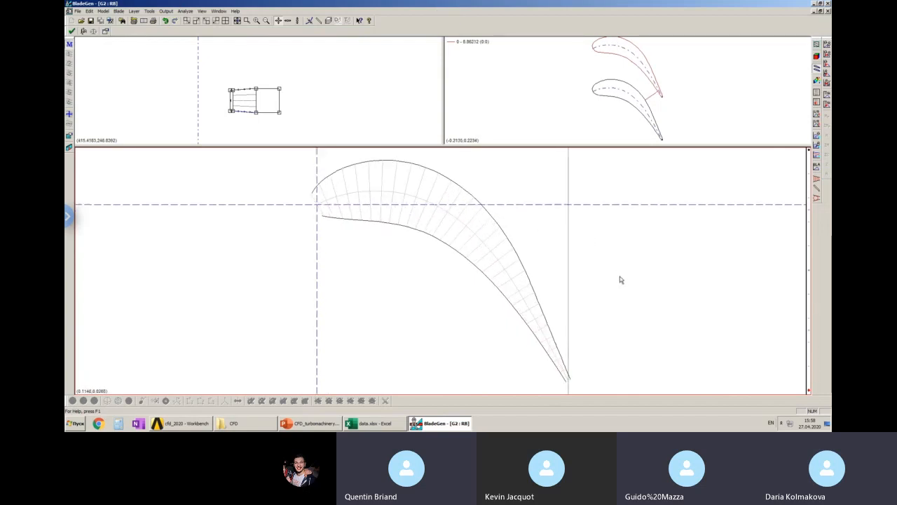
{"action": "scroll", "coordinate": [610, 278], "scroll_direction": "down", "scroll_amount": 3}
{"action": "left_click", "coordinate": [371, 233]}
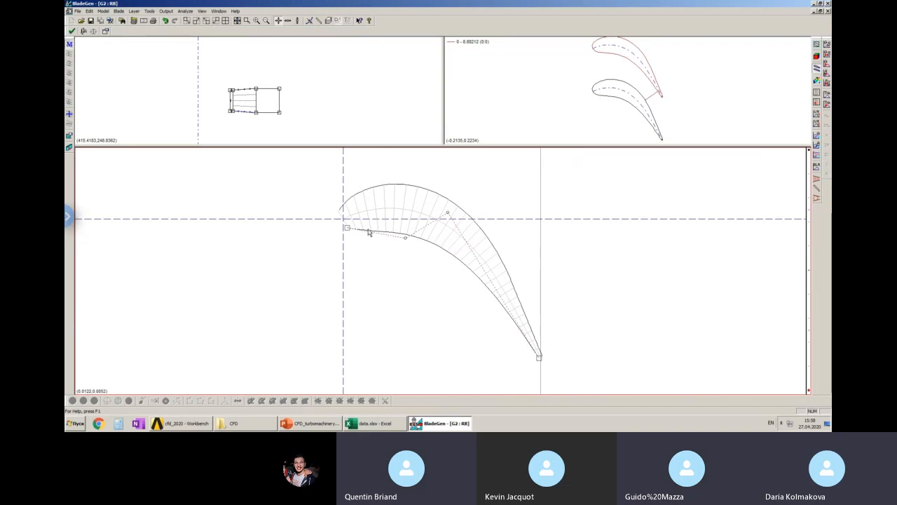
{"action": "left_click", "coordinate": [386, 182]}
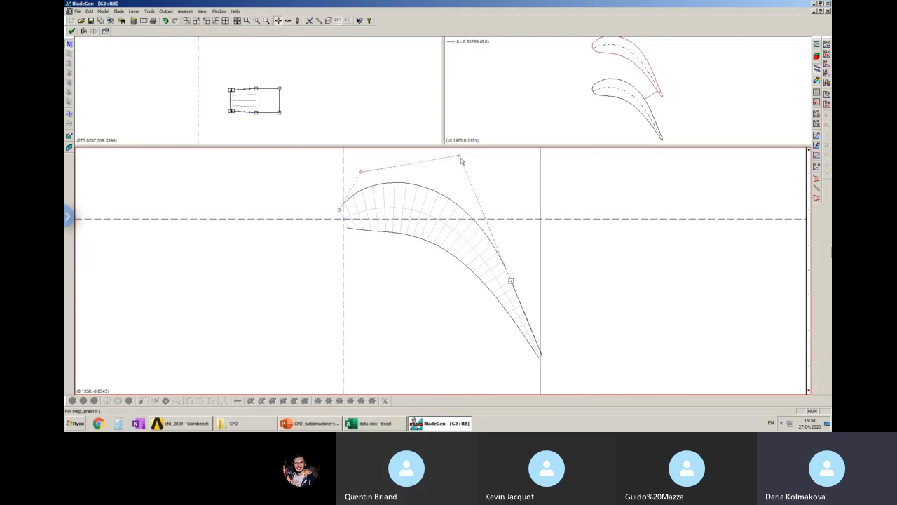
{"action": "left_click_drag", "start_coordinate": [459, 155], "coordinate": [458, 152]}
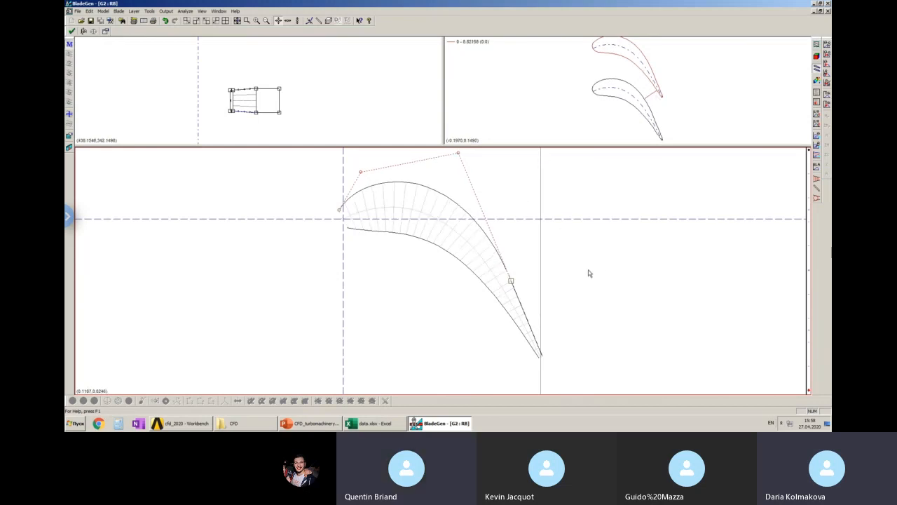
Try stagger angles of 30 and 37 in the hub layer's Bezier blade parameters, and return to the original angle
{"action": "double_click", "coordinate": [572, 257]}
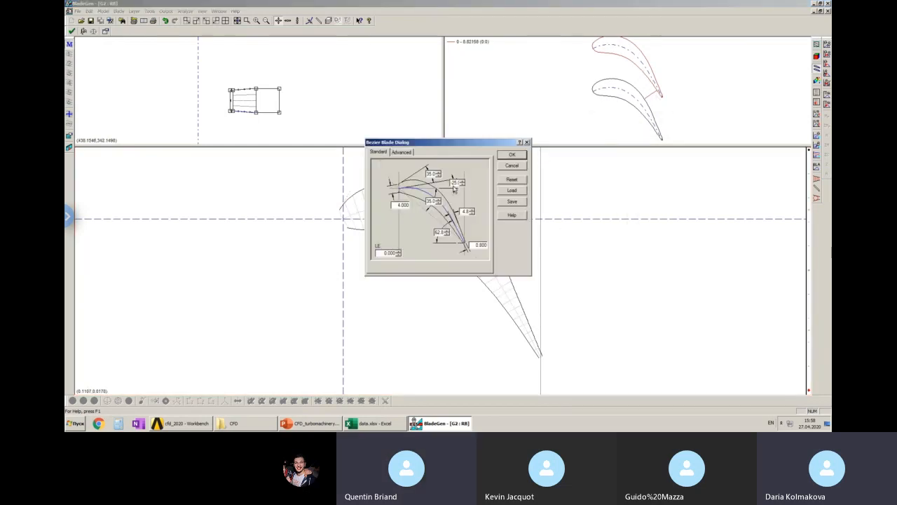
{"action": "double_click", "coordinate": [430, 201]}
{"action": "type", "text": "35"}
{"action": "left_click", "coordinate": [511, 155]}
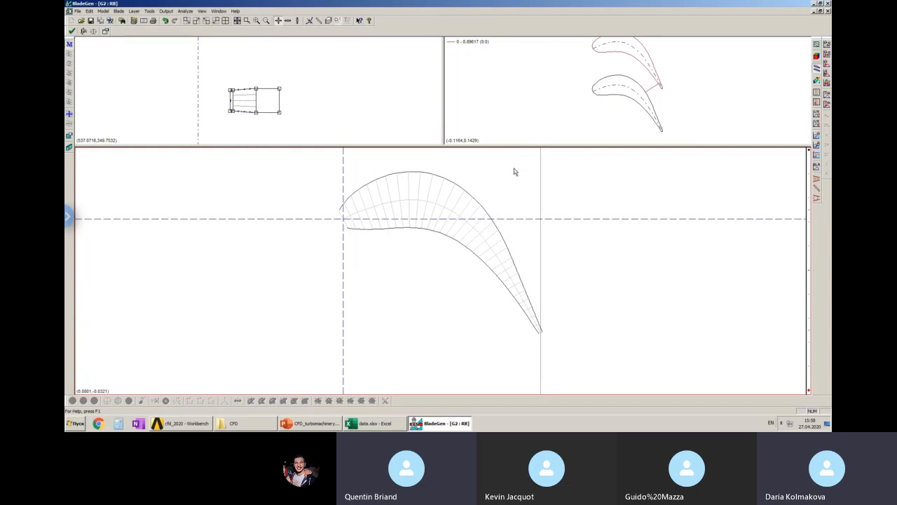
{"action": "double_click", "coordinate": [603, 271]}
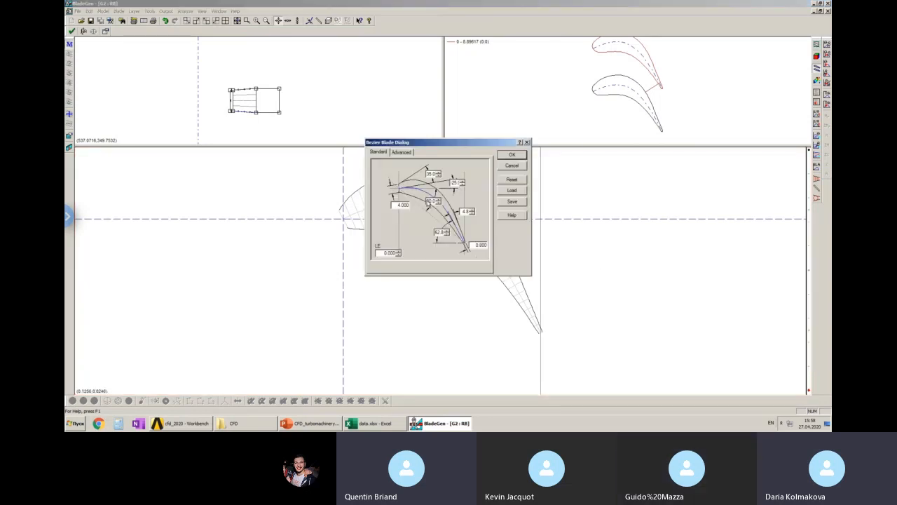
{"action": "left_click_drag", "start_coordinate": [426, 201], "coordinate": [479, 213]}
{"action": "type", "text": "37"}
{"action": "left_click", "coordinate": [513, 157]}
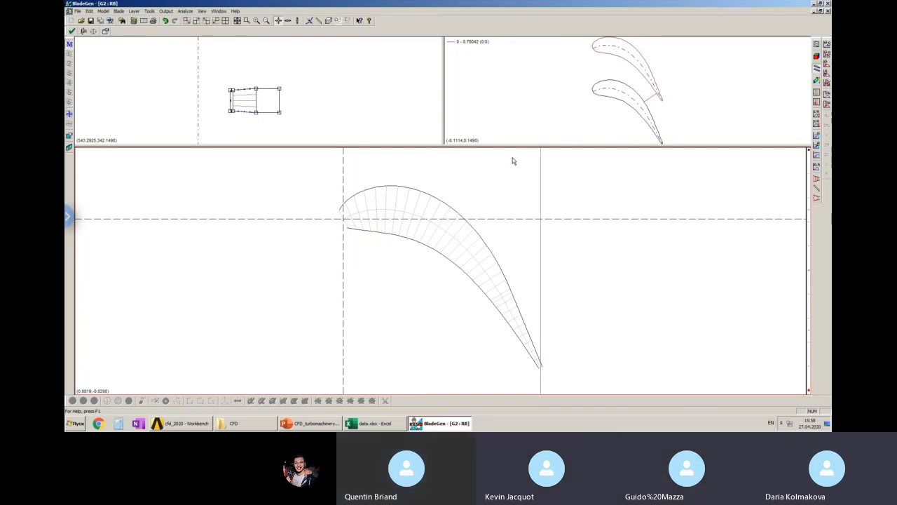
{"action": "double_click", "coordinate": [618, 227]}
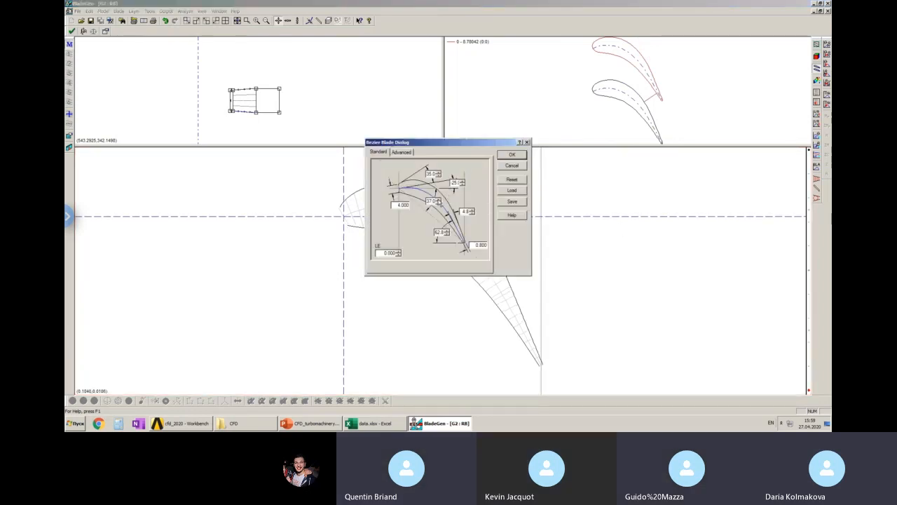
{"action": "left_click_drag", "start_coordinate": [427, 201], "coordinate": [483, 203]}
{"action": "left_click", "coordinate": [519, 156]}
Smooth the hub profile's suction side by lowering the rear upper control point and raising the front one to about the same height
{"action": "left_click", "coordinate": [471, 215]}
{"action": "left_click_drag", "start_coordinate": [460, 153], "coordinate": [463, 162]}
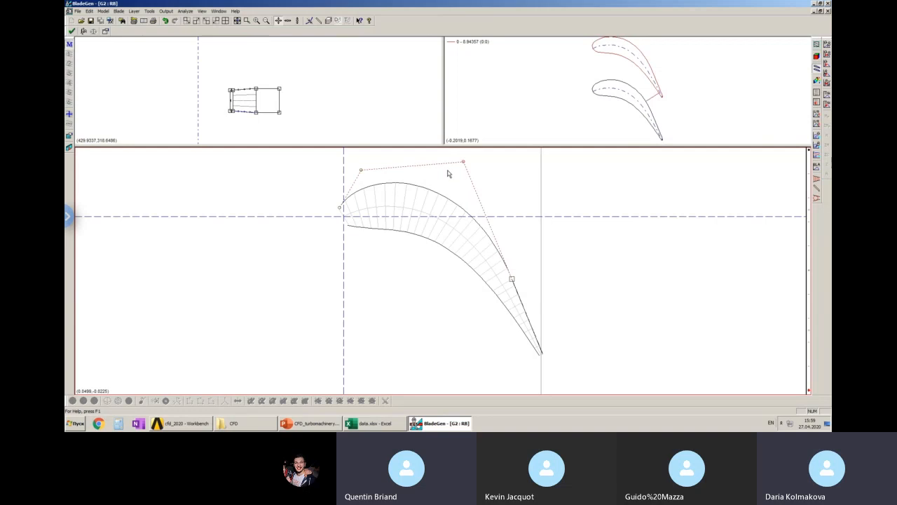
{"action": "left_click_drag", "start_coordinate": [362, 169], "coordinate": [364, 163]}
{"action": "mouse_move", "coordinate": [364, 162]}
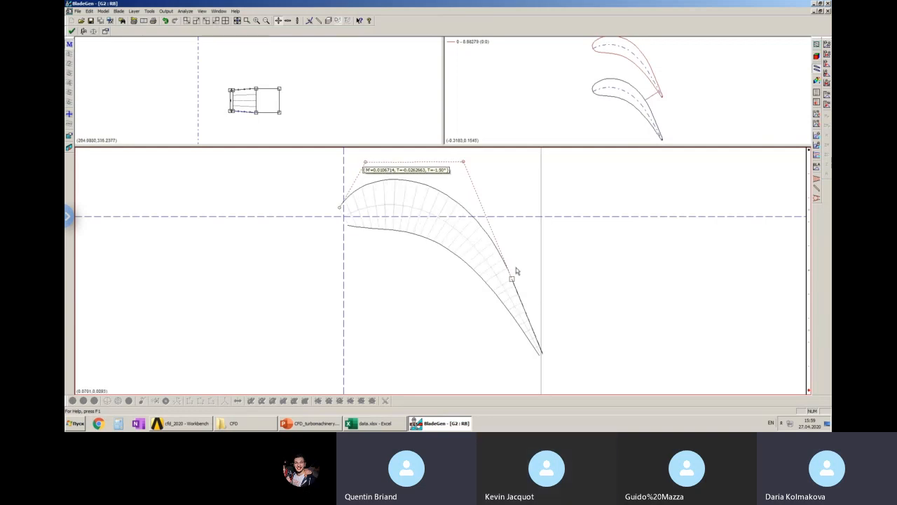
Smooth the hub profile's pressure side by moving its two middle control points slightly toward the trailing edge and downward
{"action": "left_click", "coordinate": [400, 232]}
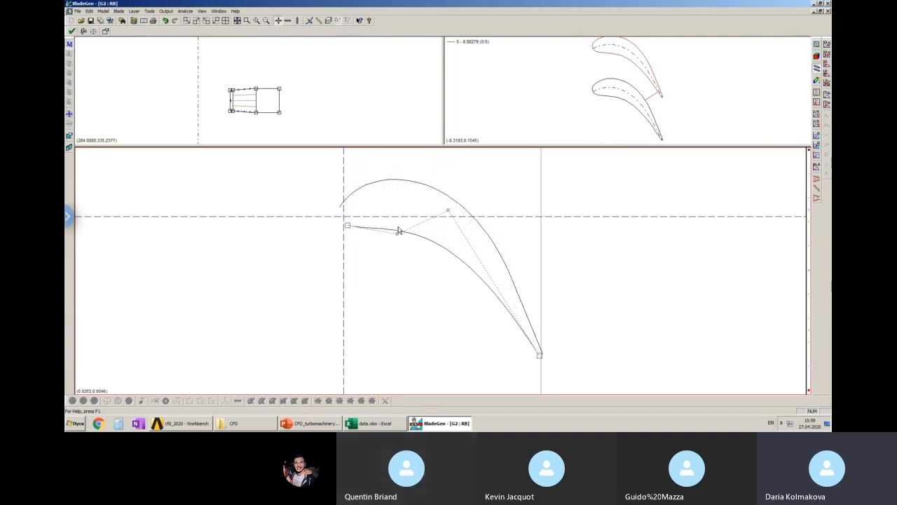
{"action": "left_click_drag", "start_coordinate": [404, 228], "coordinate": [414, 239]}
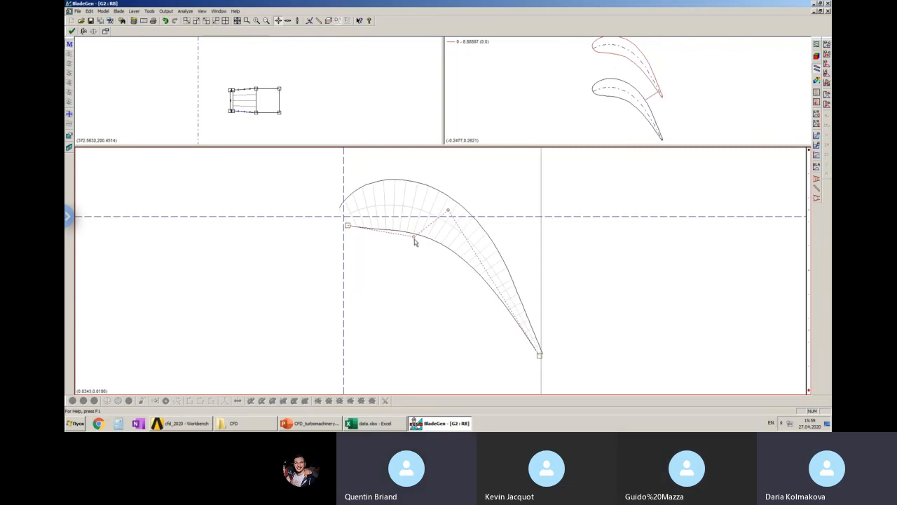
{"action": "left_click_drag", "start_coordinate": [450, 215], "coordinate": [456, 225]}
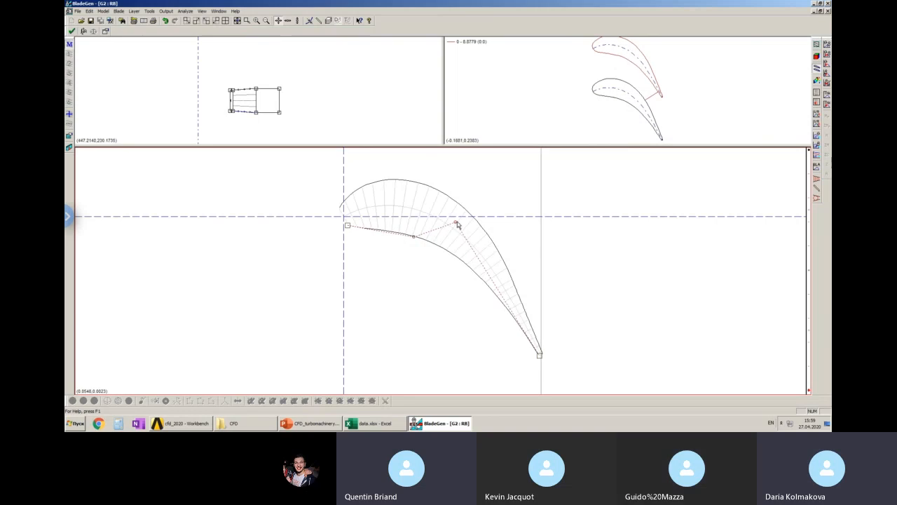
{"action": "left_click", "coordinate": [416, 184]}
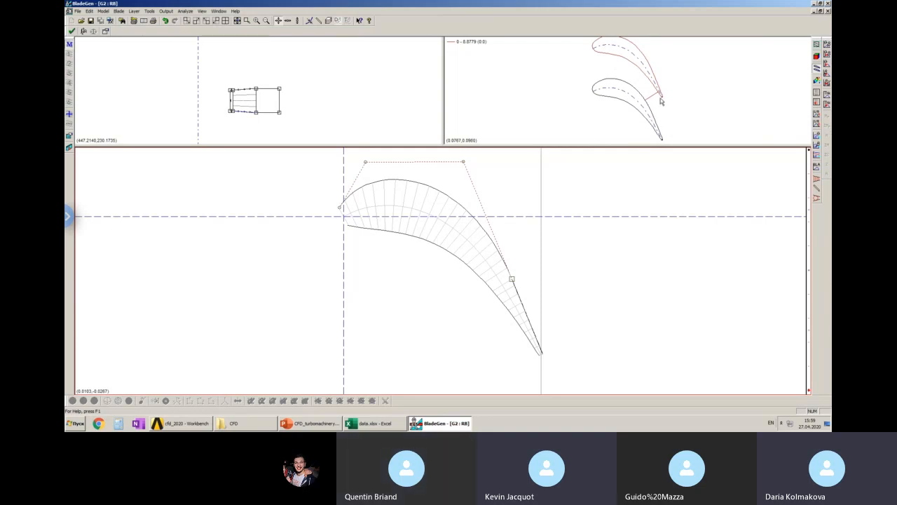
Lower the hub profile's suction side by moving its front upper control point slightly forward and down and its rear one downward
{"action": "left_click_drag", "start_coordinate": [371, 169], "coordinate": [368, 175]}
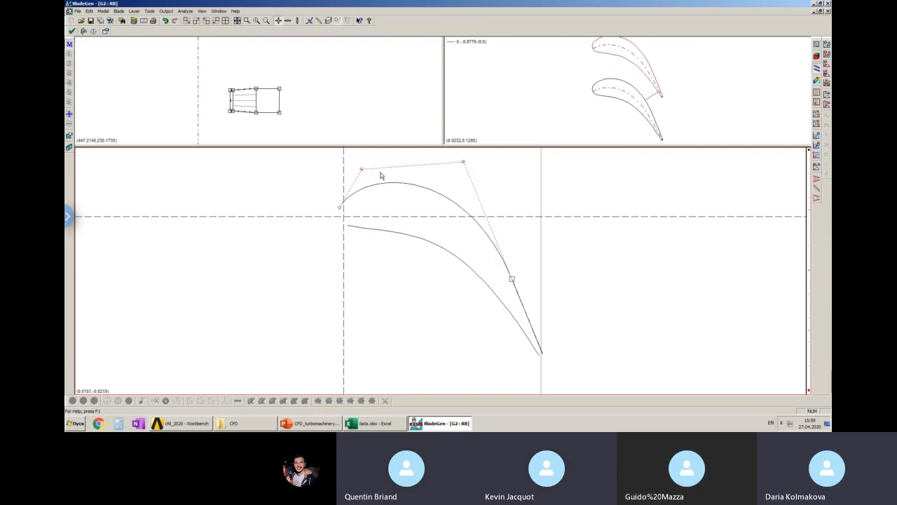
{"action": "left_click_drag", "start_coordinate": [462, 162], "coordinate": [461, 183]}
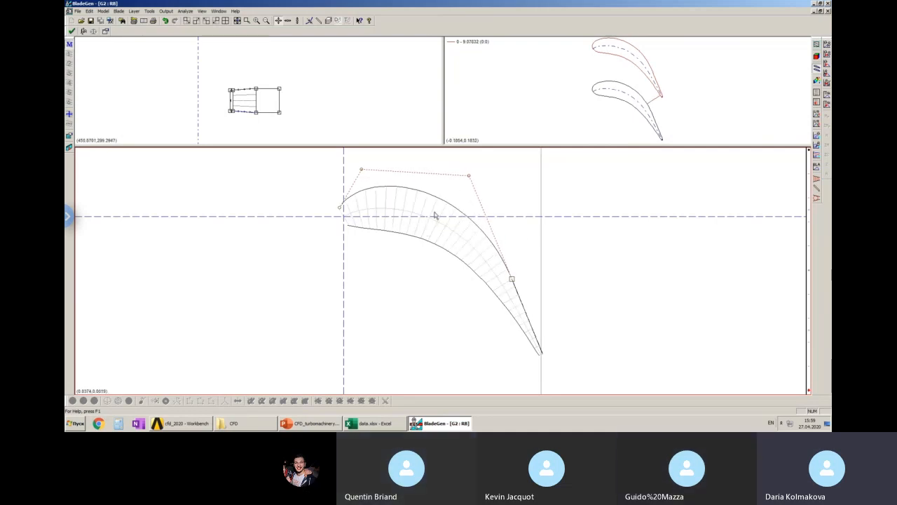
{"action": "scroll", "coordinate": [617, 316], "scroll_direction": "up", "scroll_amount": 3}
{"action": "scroll", "coordinate": [617, 316], "scroll_direction": "down", "scroll_amount": 4}
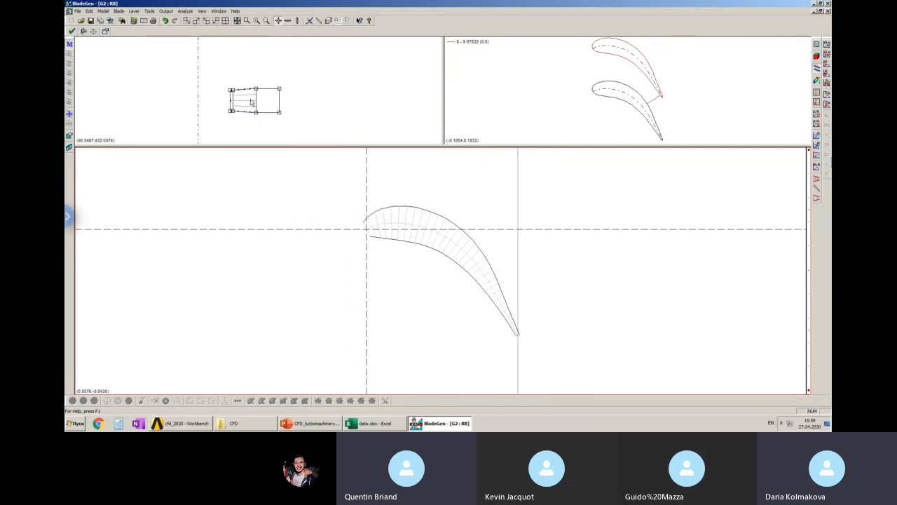
{"action": "scroll", "coordinate": [436, 242], "scroll_direction": "up", "scroll_amount": 1}
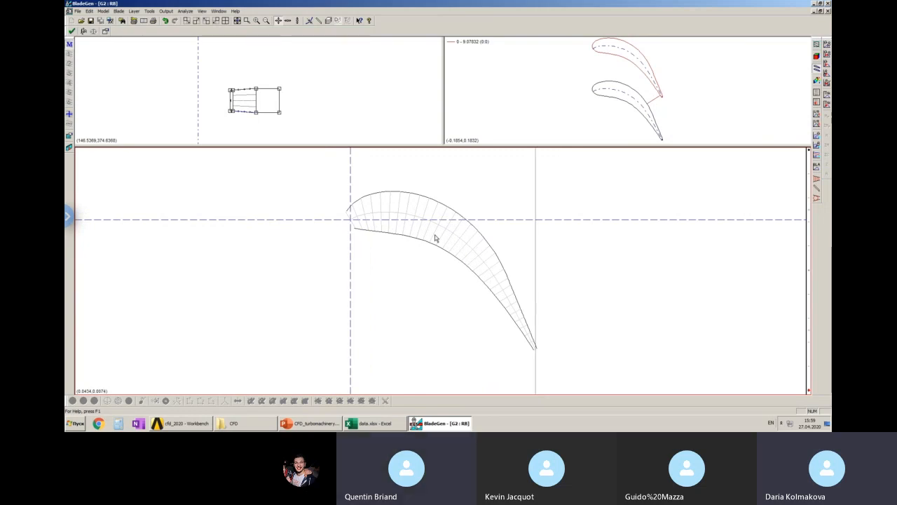
{"action": "left_click", "coordinate": [428, 200]}
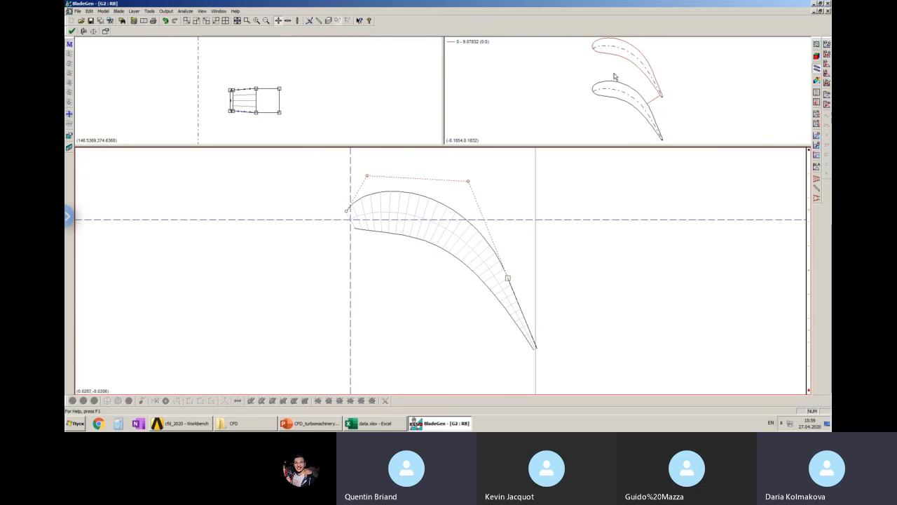
{"action": "left_click", "coordinate": [530, 201]}
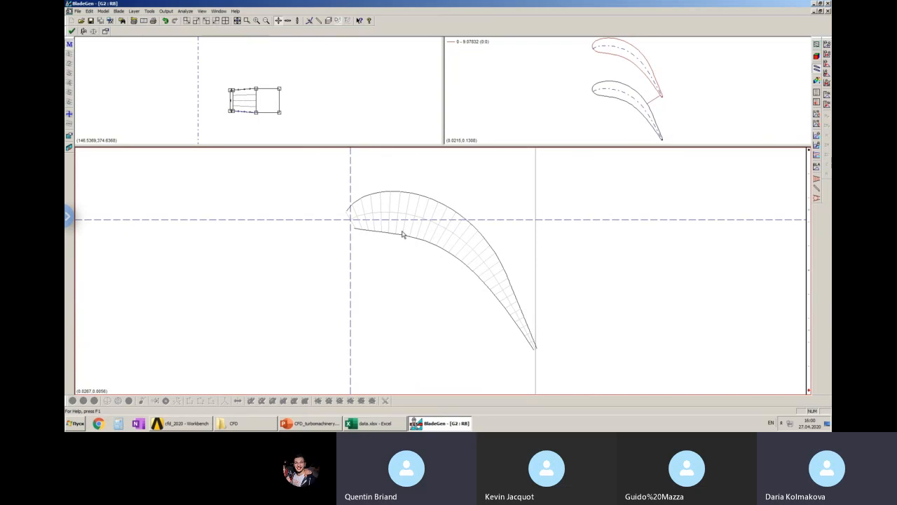
{"action": "left_click", "coordinate": [409, 192]}
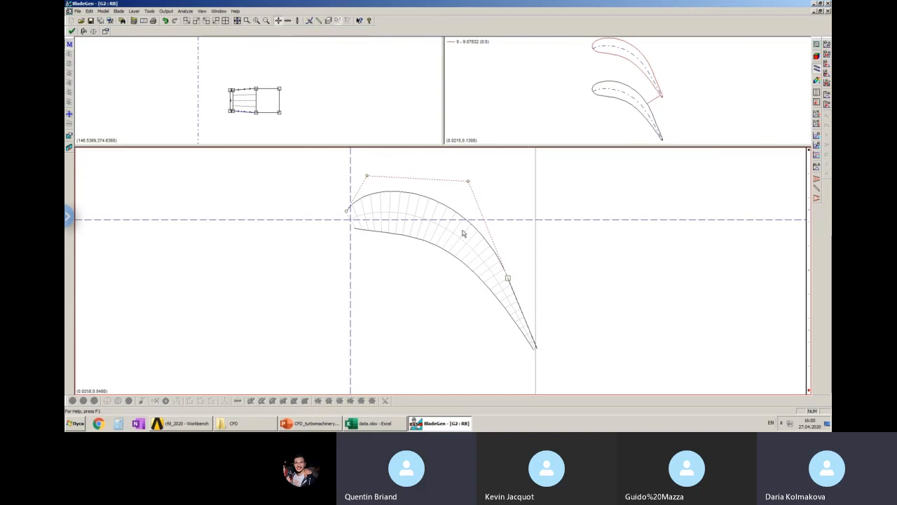
{"action": "left_click", "coordinate": [671, 274]}
Enlarge the meridional and auxiliary views and display the main blade's airfoil area over the span
{"action": "left_click", "coordinate": [324, 127]}
{"action": "left_click_drag", "start_coordinate": [318, 145], "coordinate": [321, 242]}
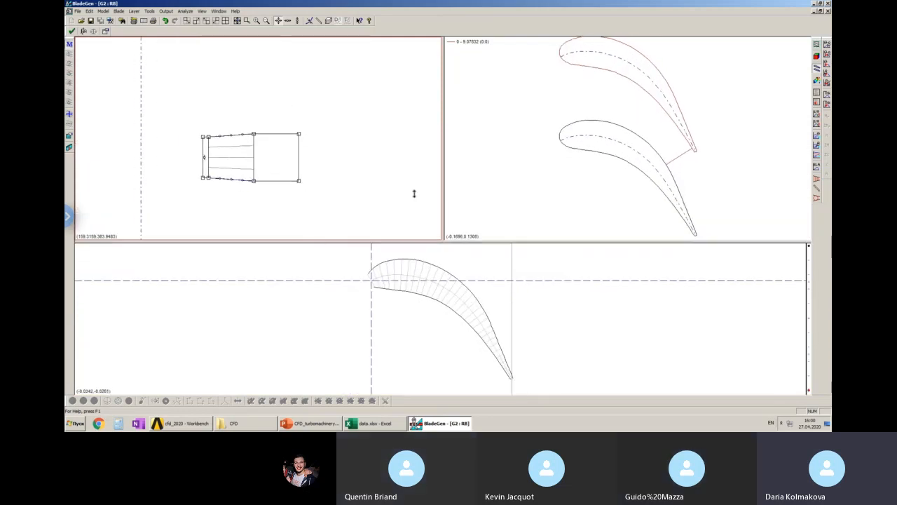
{"action": "left_click", "coordinate": [817, 190]}
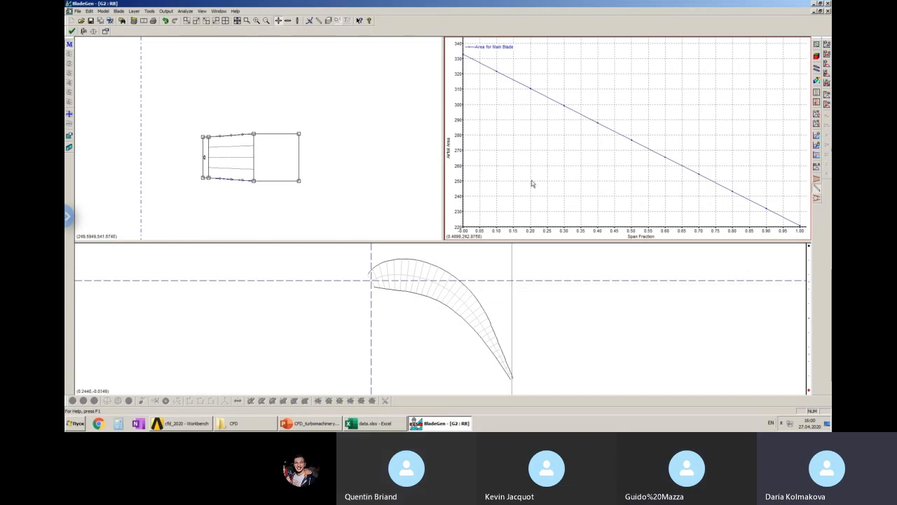
Taper the blade toward the shroud by moving the leading edge's shroud end downstream and the trailing edge's upstream to about Z = 94
{"action": "left_click", "coordinate": [208, 150]}
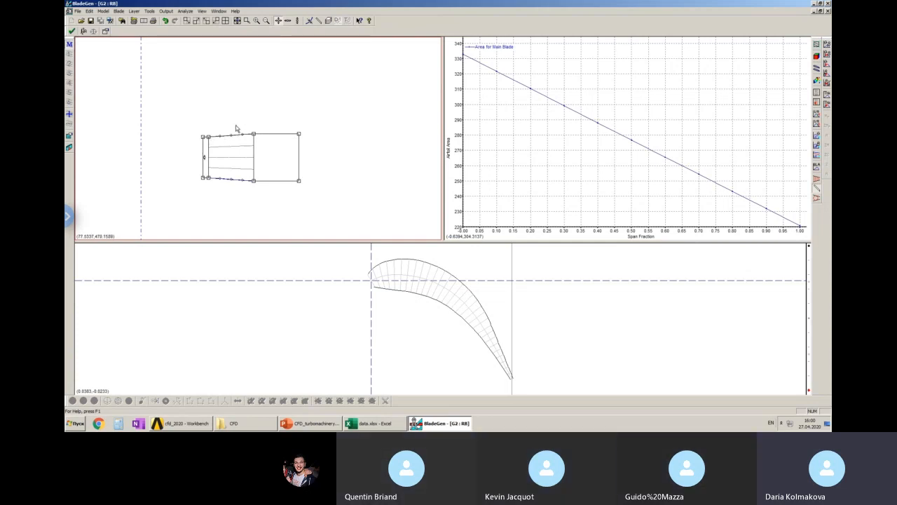
{"action": "scroll", "coordinate": [227, 125], "scroll_direction": "up", "scroll_amount": 3}
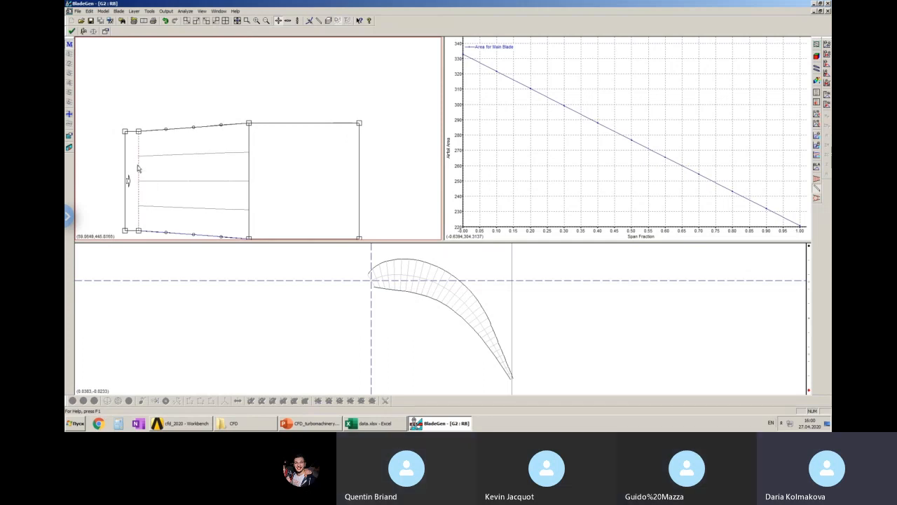
{"action": "left_click_drag", "start_coordinate": [143, 133], "coordinate": [153, 133]}
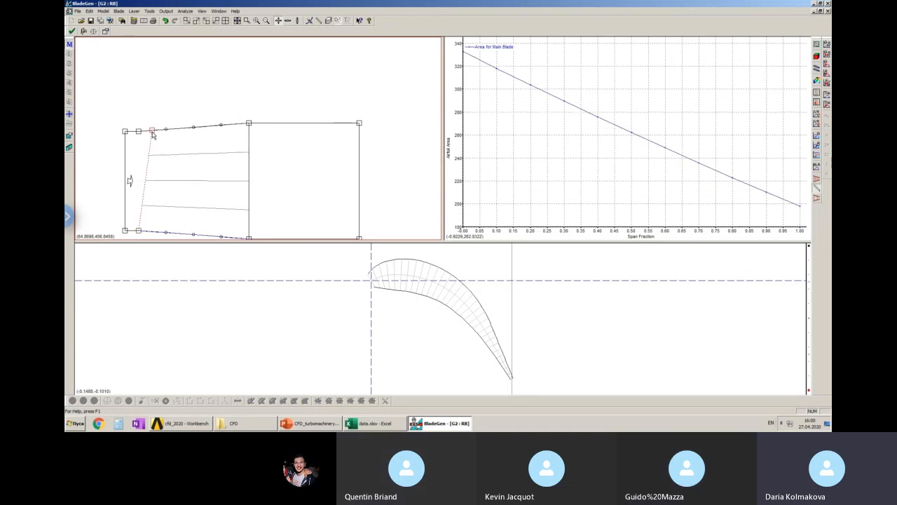
{"action": "left_click", "coordinate": [249, 155]}
{"action": "left_click_drag", "start_coordinate": [248, 123], "coordinate": [233, 129]}
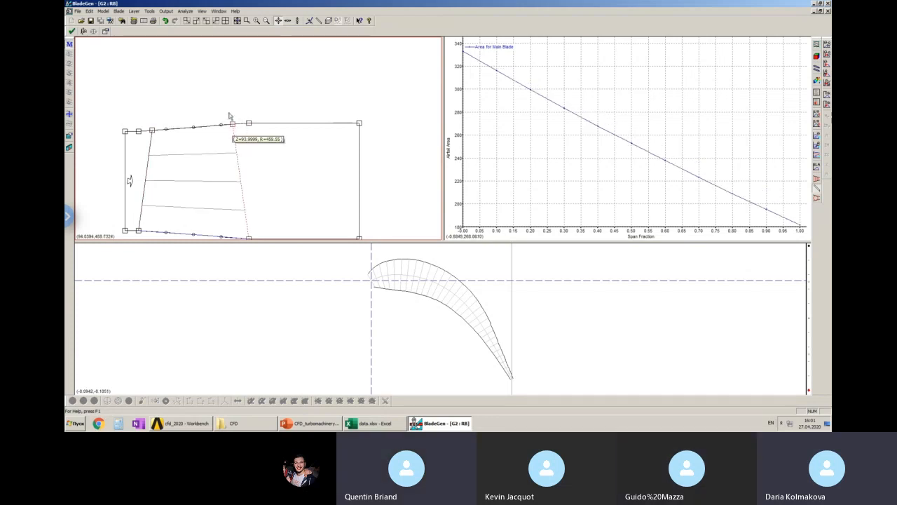
Try moving the trailing edge's shroud end further upstream to about Z = 91.8, and undo the meridional changes made since
{"action": "left_click_drag", "start_coordinate": [233, 125], "coordinate": [227, 126]}
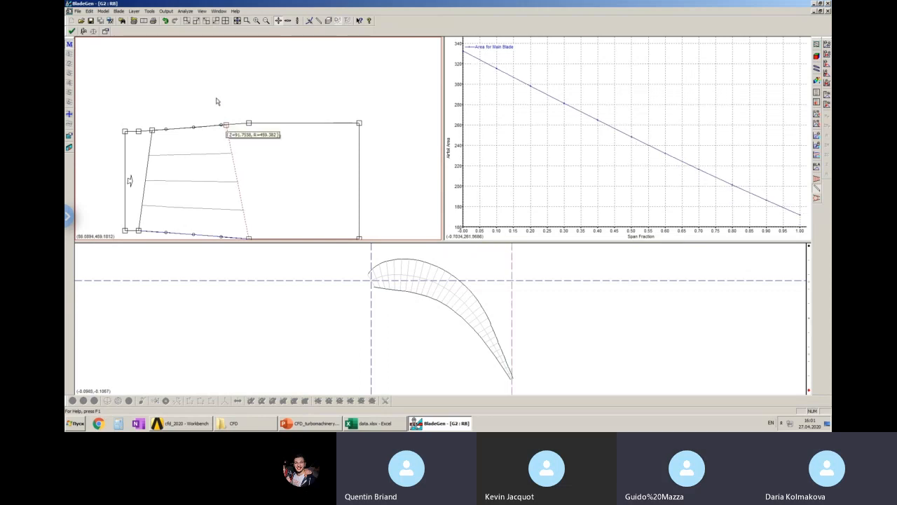
{"action": "left_click", "coordinate": [155, 132]}
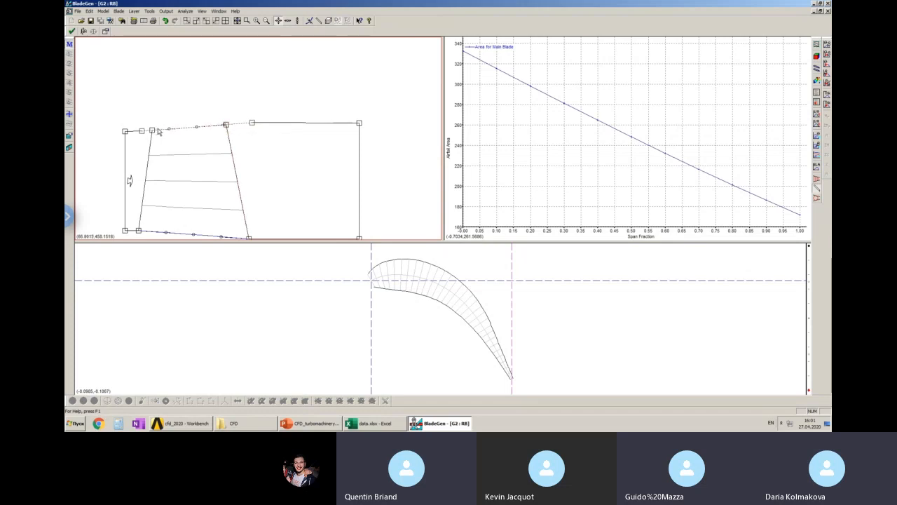
{"action": "left_click", "coordinate": [165, 21]}
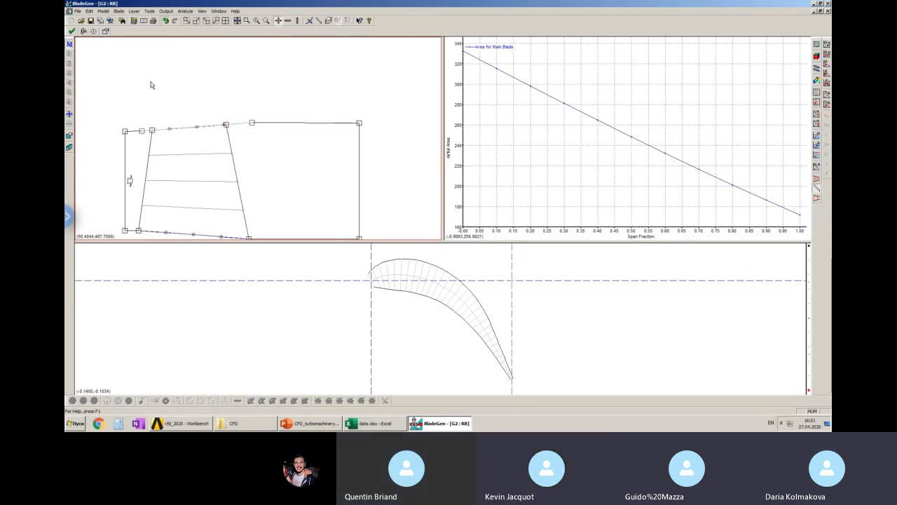
{"action": "middle_click_drag", "start_coordinate": [271, 110], "coordinate": [274, 193]}
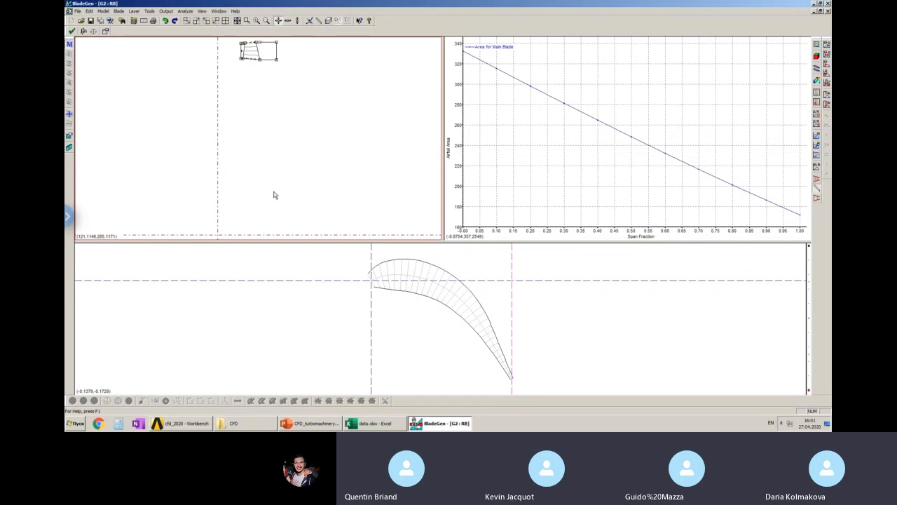
{"action": "left_click", "coordinate": [168, 21]}
{"action": "middle_click_drag", "start_coordinate": [271, 112], "coordinate": [278, 188]}
{"action": "scroll", "coordinate": [257, 140], "scroll_direction": "up", "scroll_amount": 5}
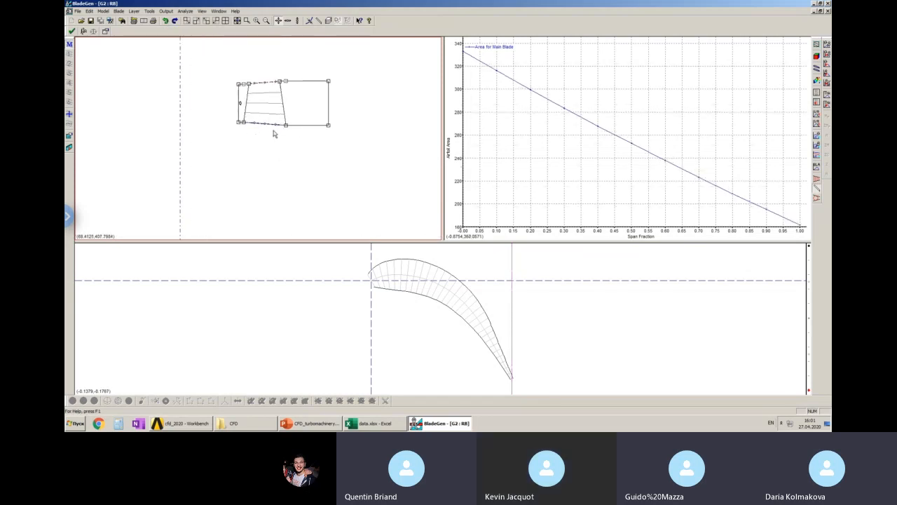
{"action": "scroll", "coordinate": [282, 140], "scroll_direction": "up", "scroll_amount": 1}
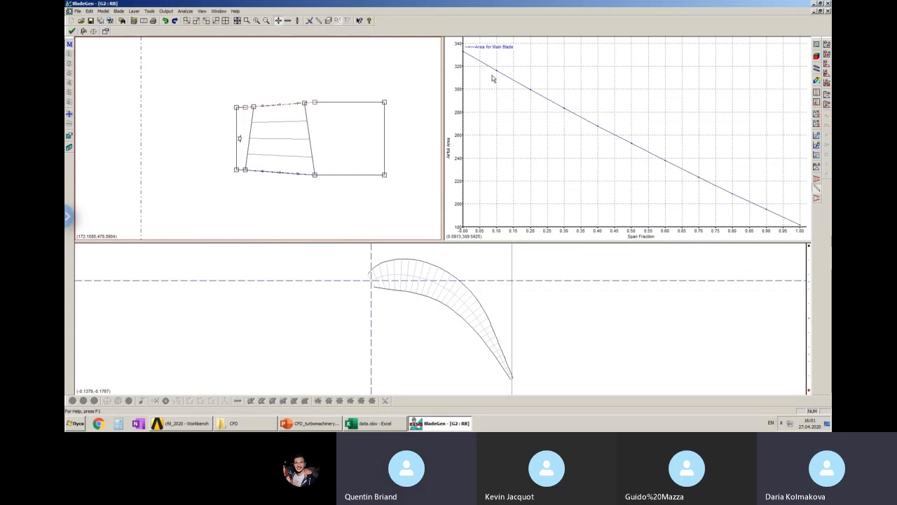
Narrow the blade tip further by nudging the leading edge's shroud end downstream and the trailing edge's shroud end upstream
{"action": "left_click", "coordinate": [476, 274]}
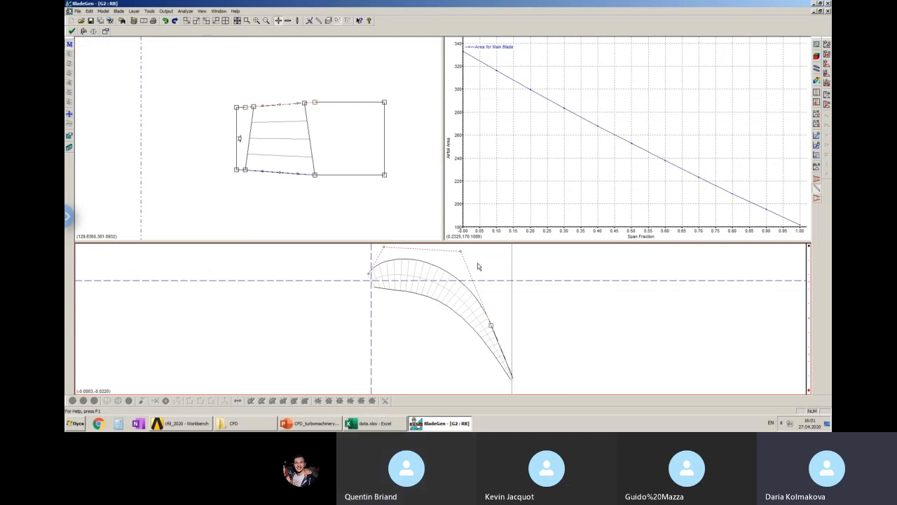
{"action": "right_click", "coordinate": [256, 77]}
{"action": "left_click", "coordinate": [244, 90]}
{"action": "left_click", "coordinate": [251, 115]}
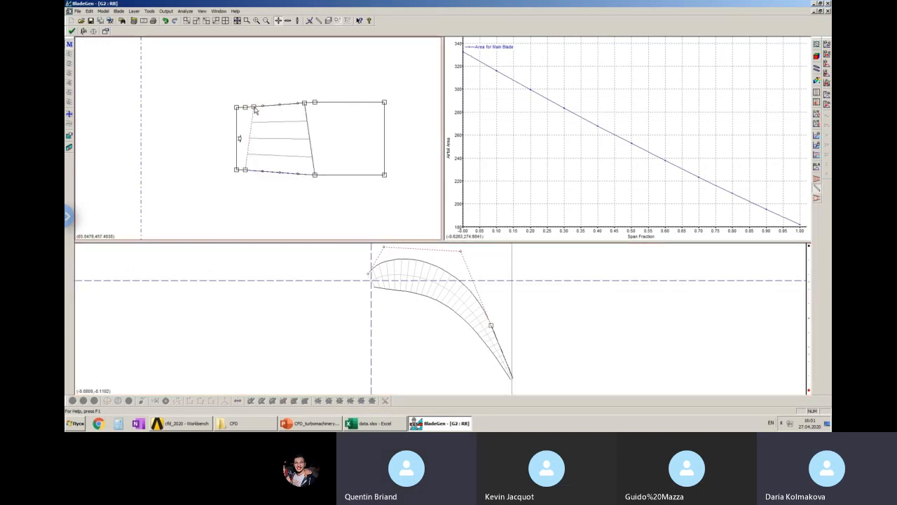
{"action": "left_click_drag", "start_coordinate": [256, 110], "coordinate": [260, 108]}
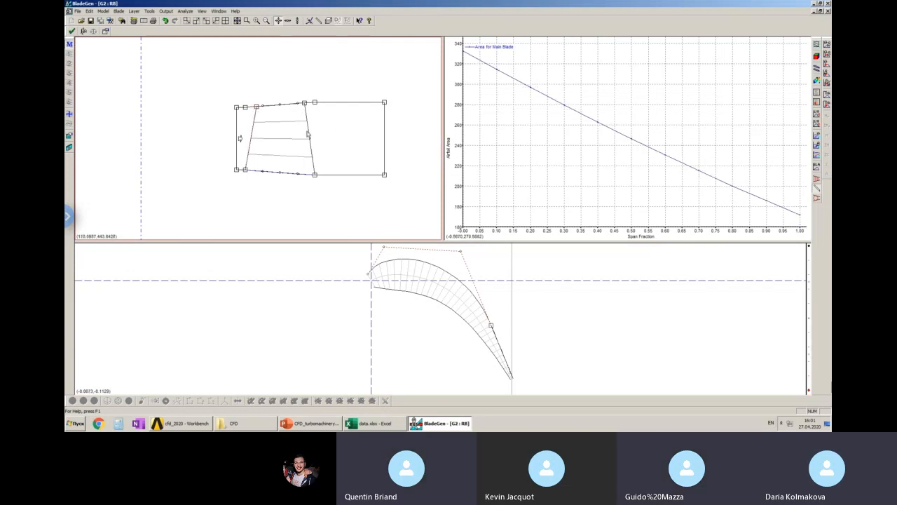
{"action": "left_click_drag", "start_coordinate": [304, 109], "coordinate": [300, 104]}
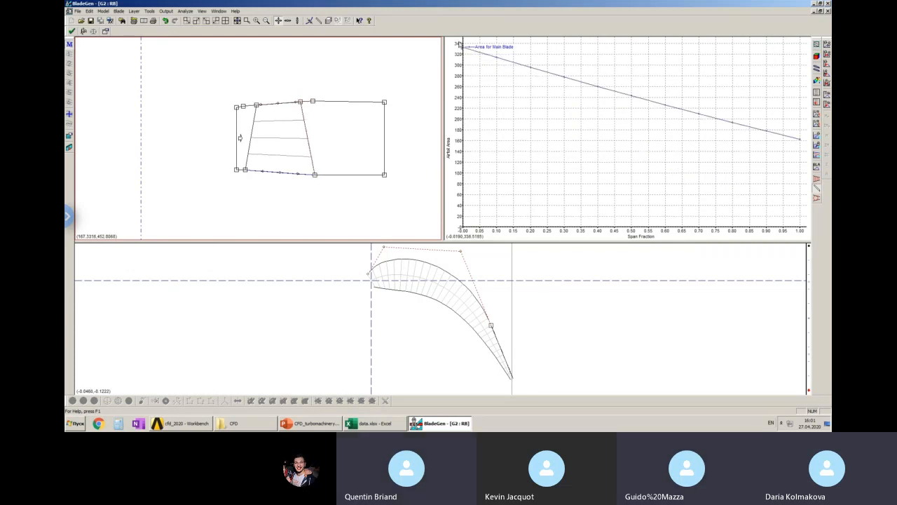
{"action": "scroll", "coordinate": [411, 188], "scroll_direction": "up", "scroll_amount": 3}
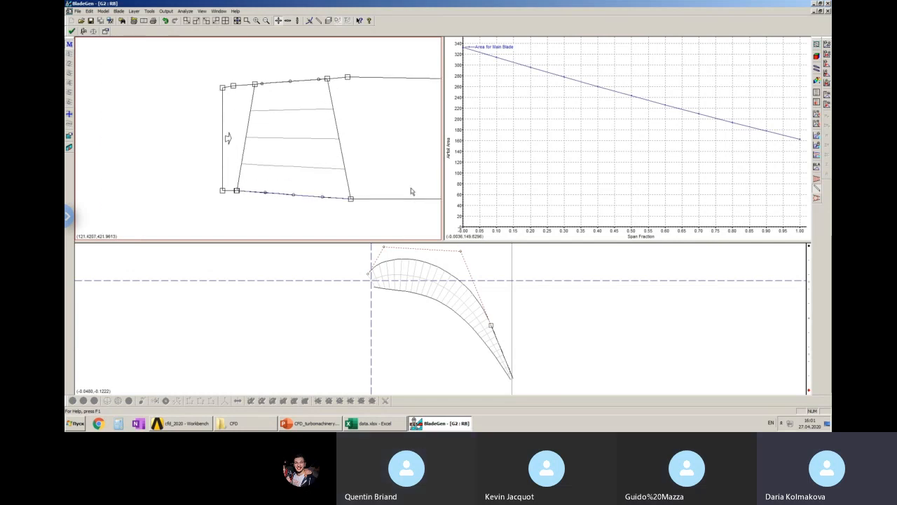
{"action": "scroll", "coordinate": [407, 189], "scroll_direction": "down", "scroll_amount": 5}
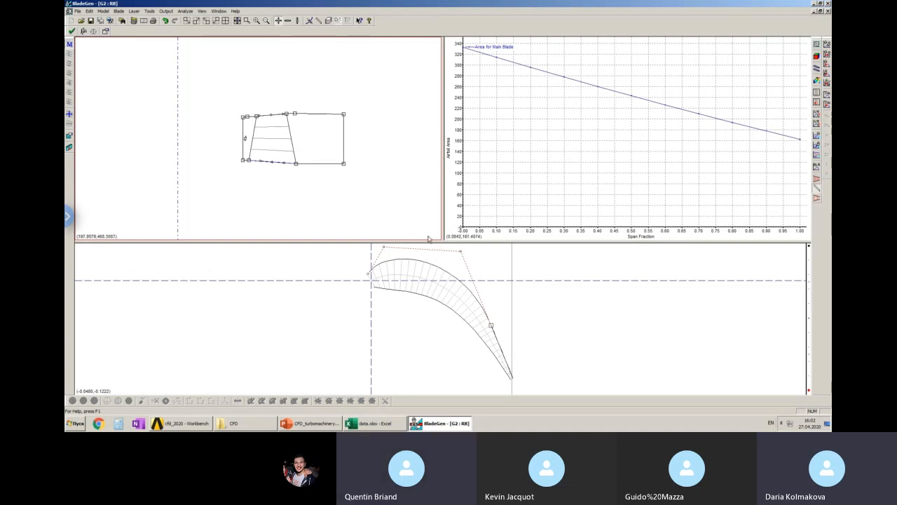
Enlarge the blade profile view and replace the airfoil area plot with the blade-to-blade view
{"action": "left_click", "coordinate": [619, 347]}
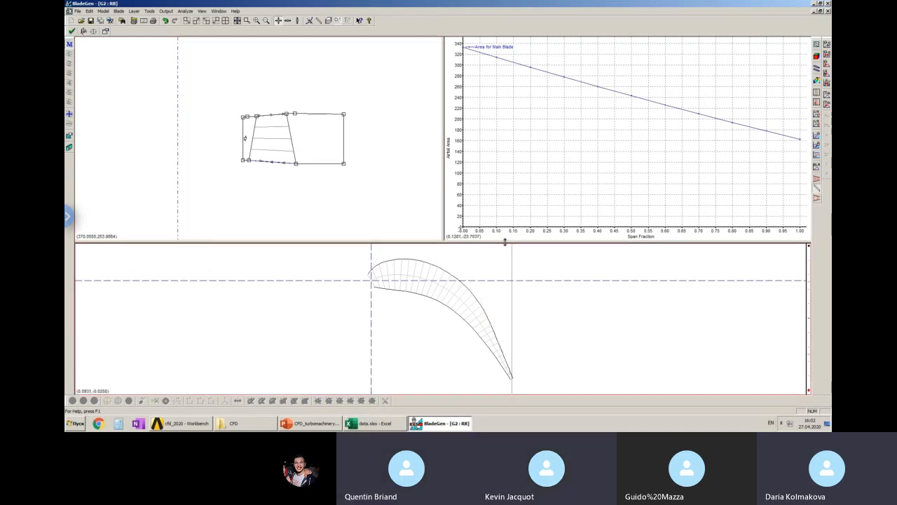
{"action": "left_click_drag", "start_coordinate": [505, 242], "coordinate": [509, 218]}
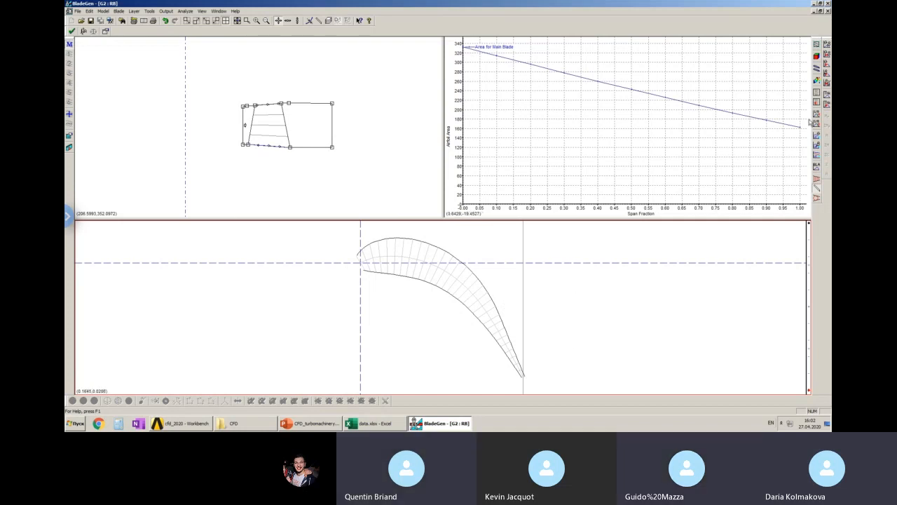
{"action": "left_click", "coordinate": [817, 70]}
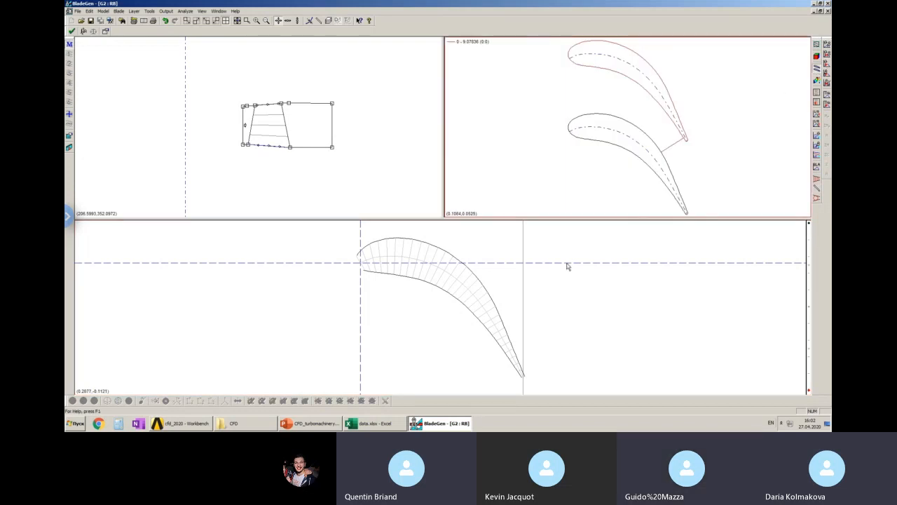
Raise the front upper control point of the hub profile's suction side slightly, and try and undo a similar shift of the rear one
{"action": "scroll", "coordinate": [481, 256], "scroll_direction": "up", "scroll_amount": 2}
{"action": "scroll", "coordinate": [474, 262], "scroll_direction": "down", "scroll_amount": 3}
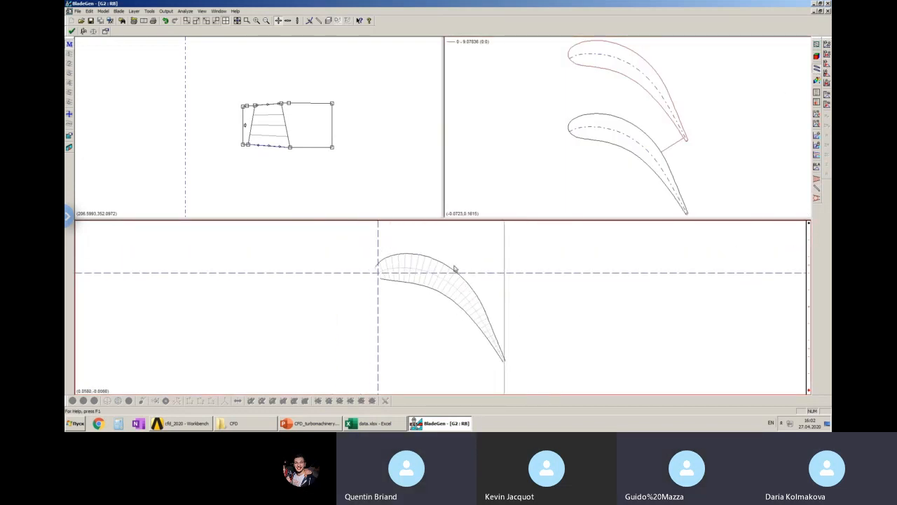
{"action": "left_click_drag", "start_coordinate": [389, 243], "coordinate": [393, 235]}
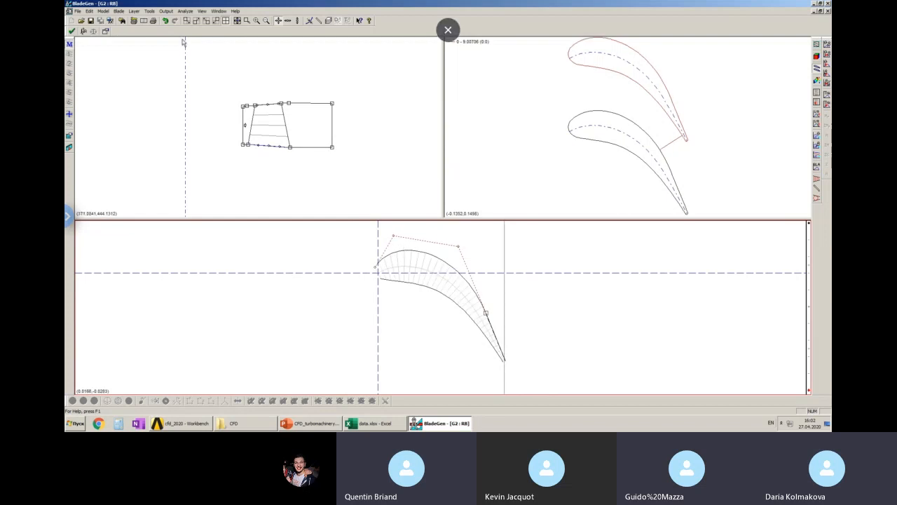
{"action": "left_click", "coordinate": [166, 22]}
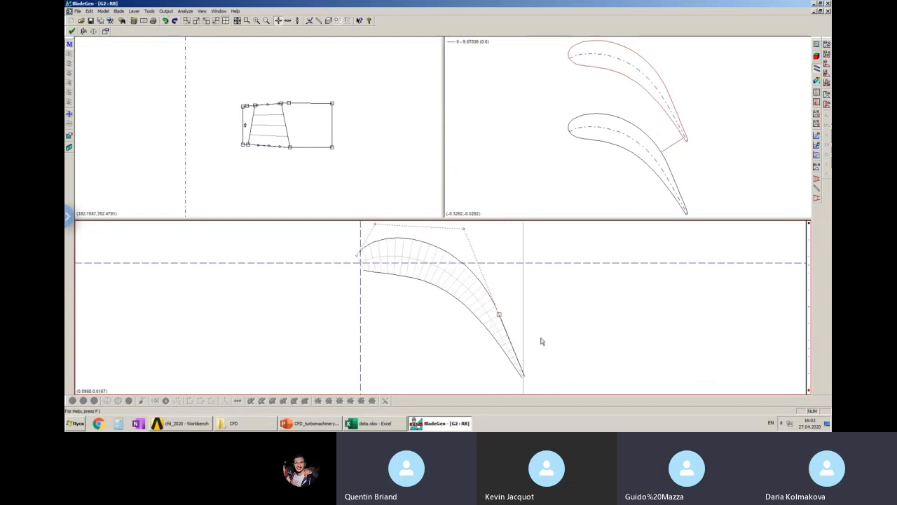
{"action": "middle_click_drag", "start_coordinate": [388, 221], "coordinate": [369, 267]}
{"action": "left_click_drag", "start_coordinate": [357, 272], "coordinate": [361, 267]}
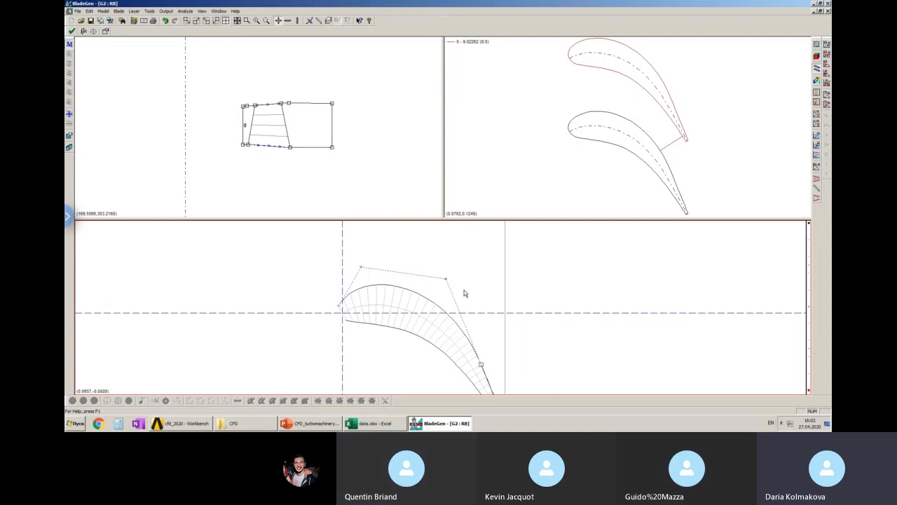
{"action": "left_click_drag", "start_coordinate": [446, 279], "coordinate": [449, 276]}
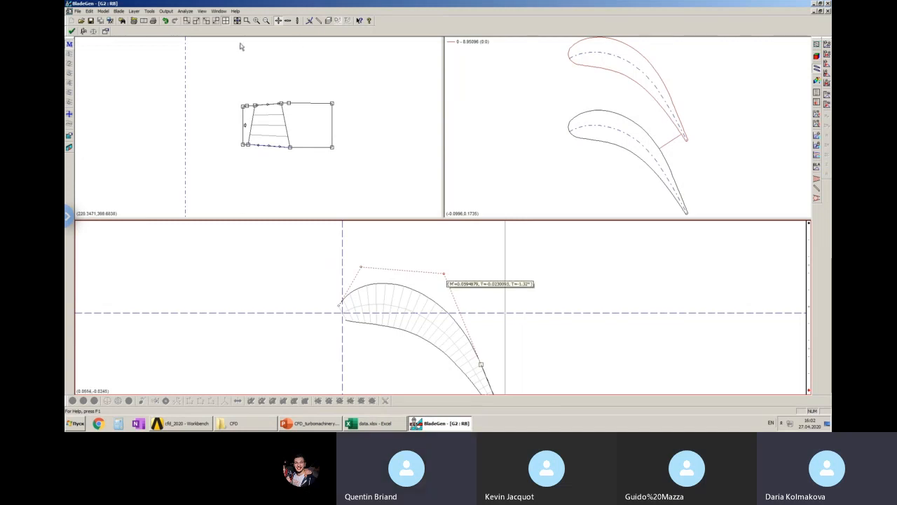
{"action": "left_click", "coordinate": [165, 20]}
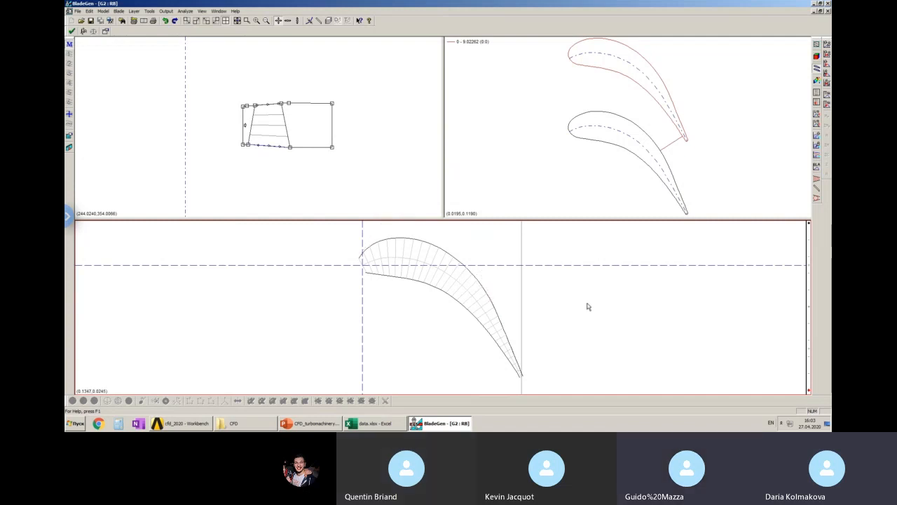
Switch to the shroud layer, place BladeGen beside the data.xlsx spreadsheet, and open the layer's Bezier blade settings
{"action": "double_click", "coordinate": [809, 223]}
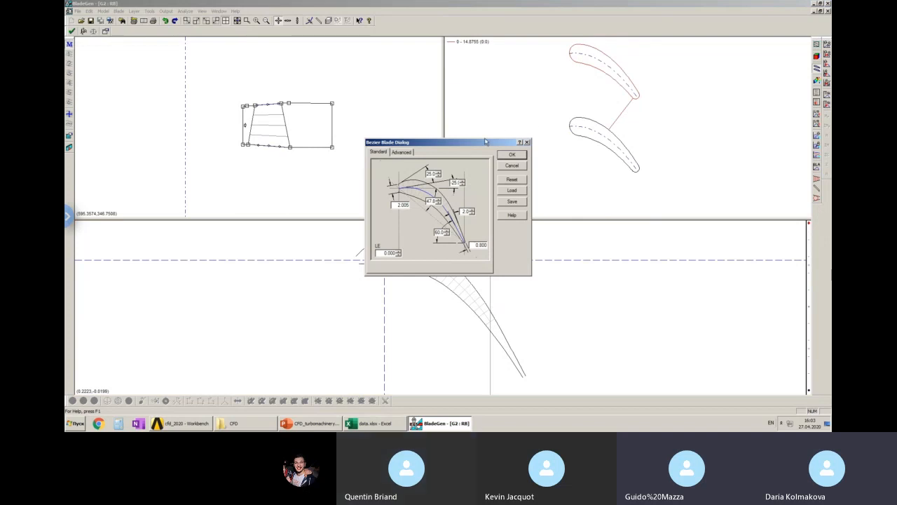
{"action": "left_click", "coordinate": [527, 143]}
{"action": "left_click_drag", "start_coordinate": [448, 4], "coordinate": [831, 140]}
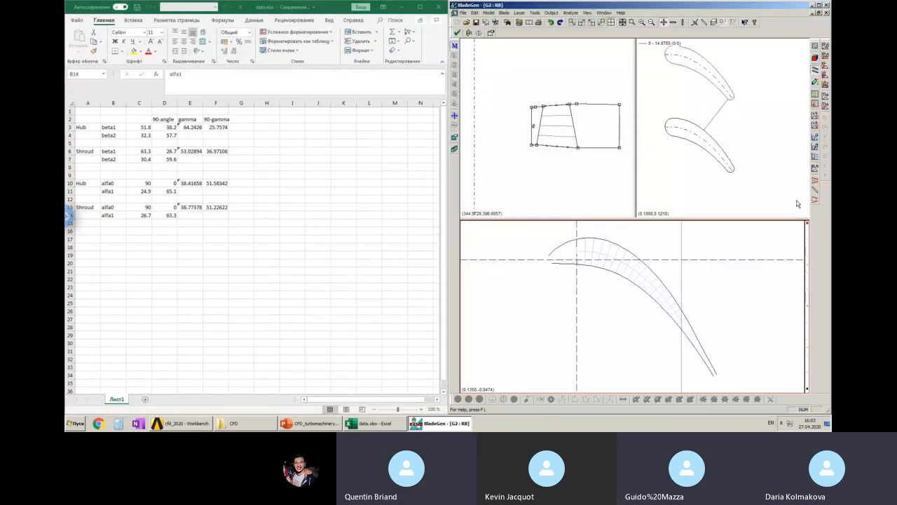
{"action": "double_click", "coordinate": [806, 225]}
{"action": "left_click_drag", "start_coordinate": [442, 143], "coordinate": [547, 143]}
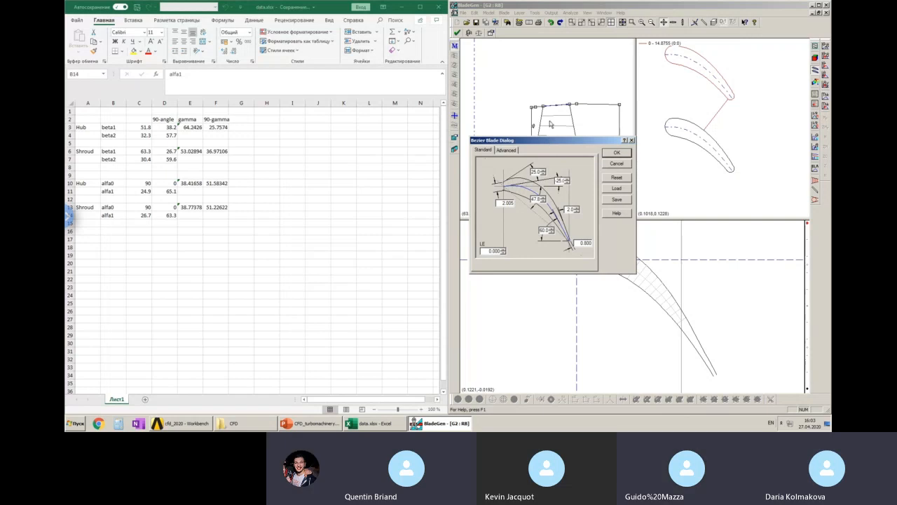
Set the shroud profile's leading-edge wedge angle to 20, leading-edge thickness to 1.5 and trailing-edge thickness to 0.798
{"action": "double_click", "coordinate": [536, 172]}
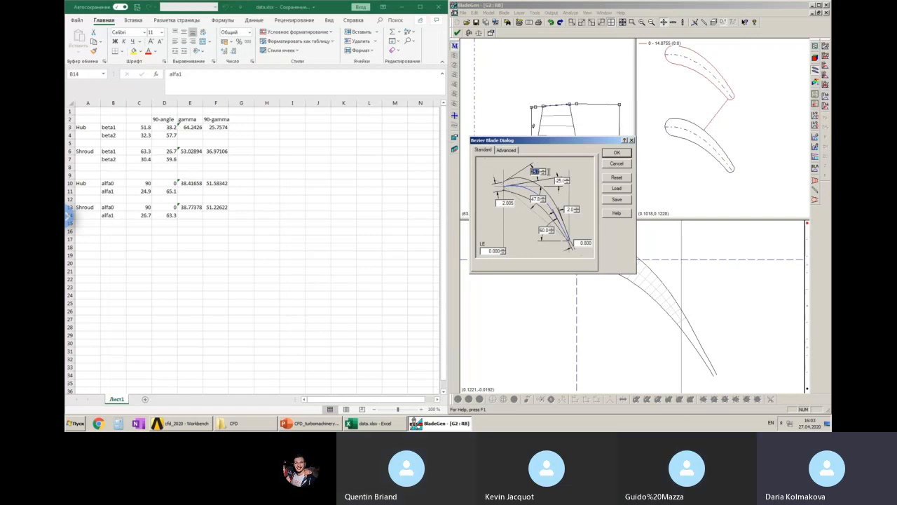
{"action": "type", "text": "4"}
{"action": "type", "text": "1.5"}
{"action": "left_click_drag", "start_coordinate": [585, 243], "coordinate": [612, 244]}
{"action": "type", "text": "75"}
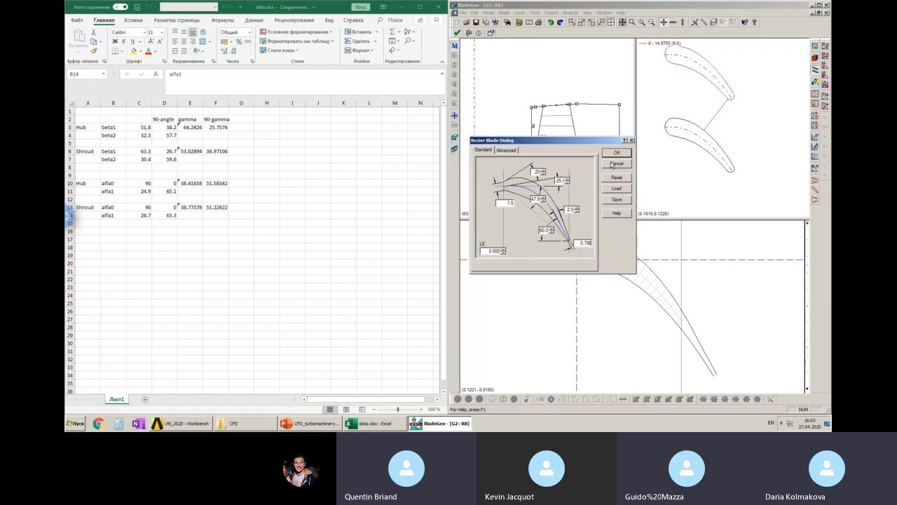
{"action": "left_click_drag", "start_coordinate": [577, 139], "coordinate": [552, 78]}
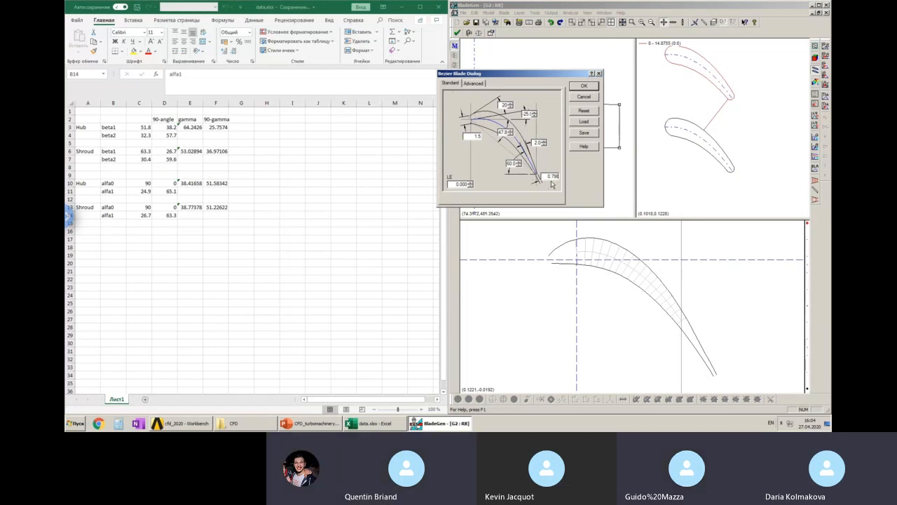
{"action": "left_click_drag", "start_coordinate": [491, 72], "coordinate": [516, 82]}
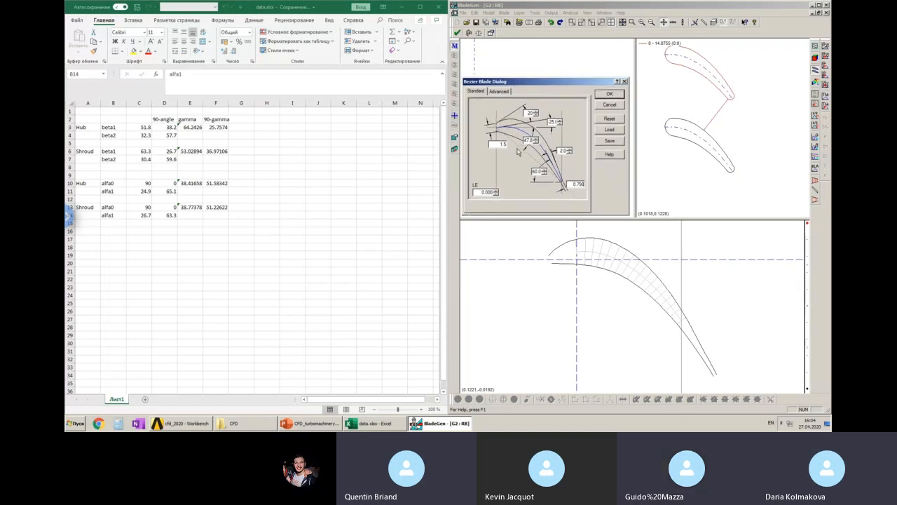
Set the shroud profile's inlet angle to -26.7, outlet angle to 59.6 and stagger angle to 37, and apply the settings
{"action": "left_click_drag", "start_coordinate": [551, 122], "coordinate": [565, 124]}
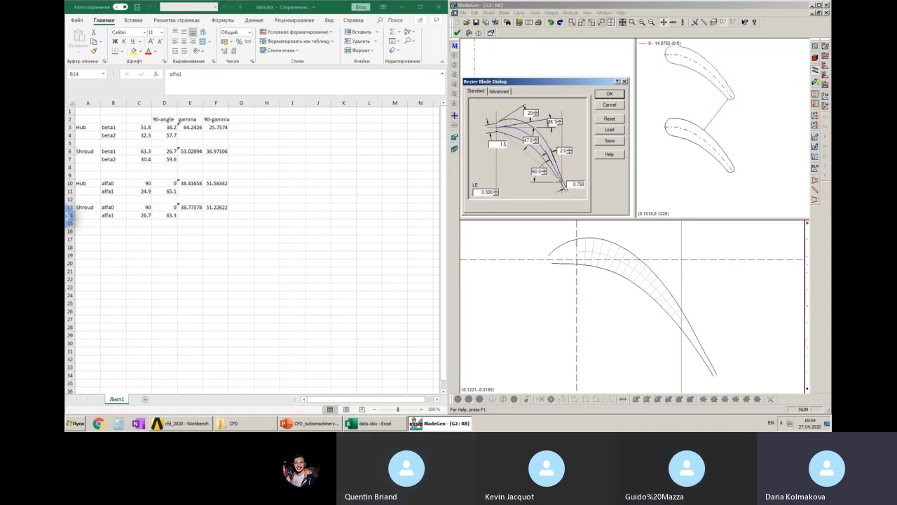
{"action": "double_click", "coordinate": [536, 173]}
{"action": "type", "text": "55"}
{"action": "double_click", "coordinate": [527, 141]}
{"action": "type", "text": "37"}
{"action": "left_click", "coordinate": [609, 94]}
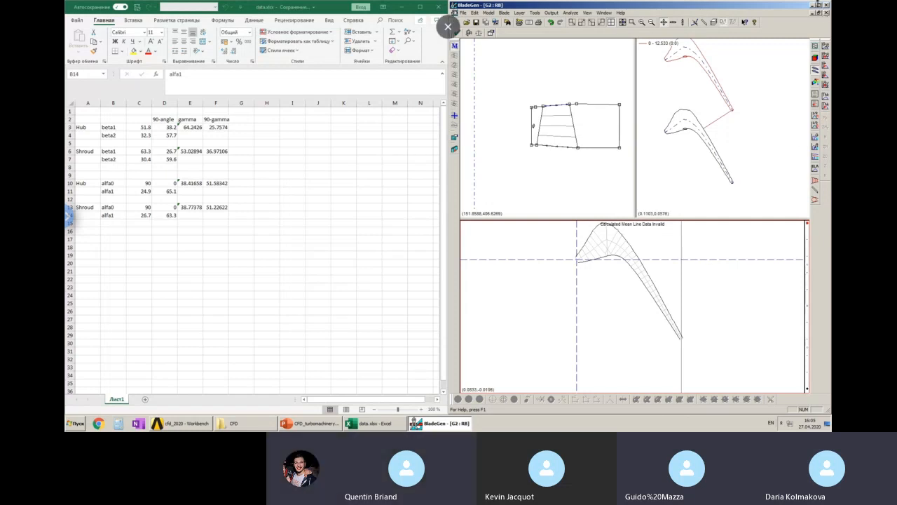
Enlarge the BladeGen window and review the shroud layer's Bezier blade parameters
{"action": "left_click", "coordinate": [818, 6]}
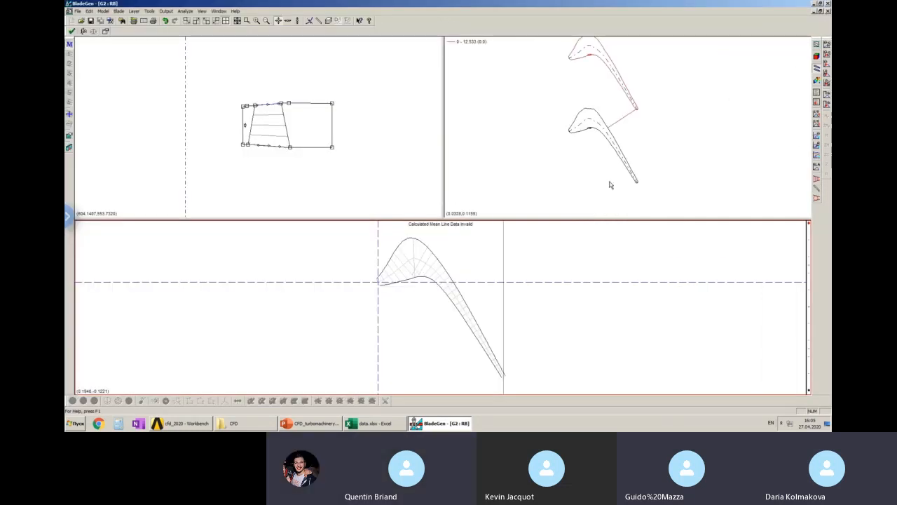
{"action": "double_click", "coordinate": [568, 310]}
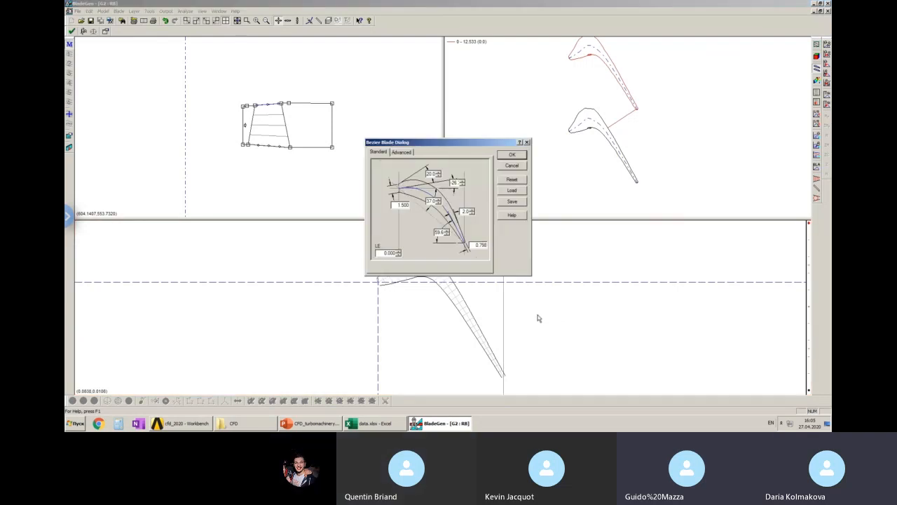
{"action": "left_click", "coordinate": [513, 155]}
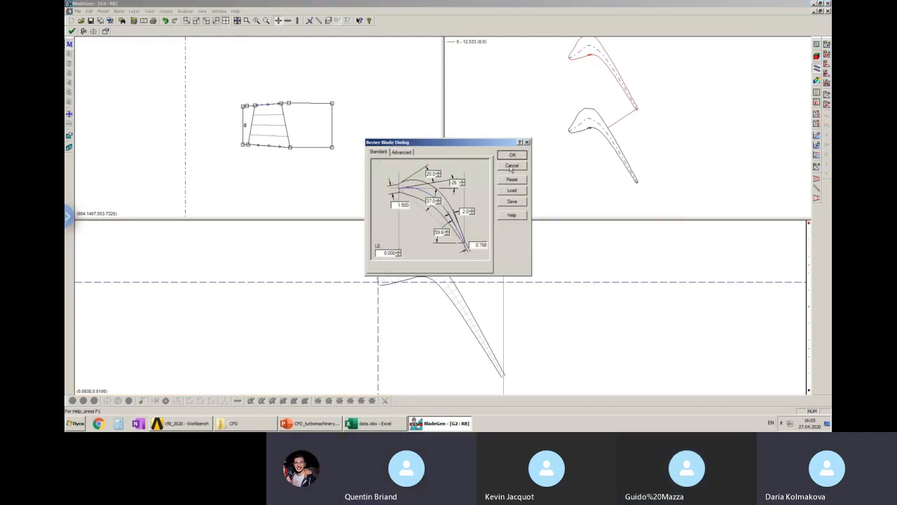
Lower the shroud profile's suction-side control points to flatten the hump near the leading edge
{"action": "scroll", "coordinate": [495, 283], "scroll_direction": "up", "scroll_amount": 2}
{"action": "scroll", "coordinate": [494, 284], "scroll_direction": "down", "scroll_amount": 3}
{"action": "mouse_move", "coordinate": [427, 252]}
{"action": "left_mouse_down"}
{"action": "mouse_move", "coordinate": [430, 294]}
{"action": "mouse_move", "coordinate": [422, 301]}
{"action": "mouse_move", "coordinate": [434, 266]}
{"action": "left_mouse_up"}
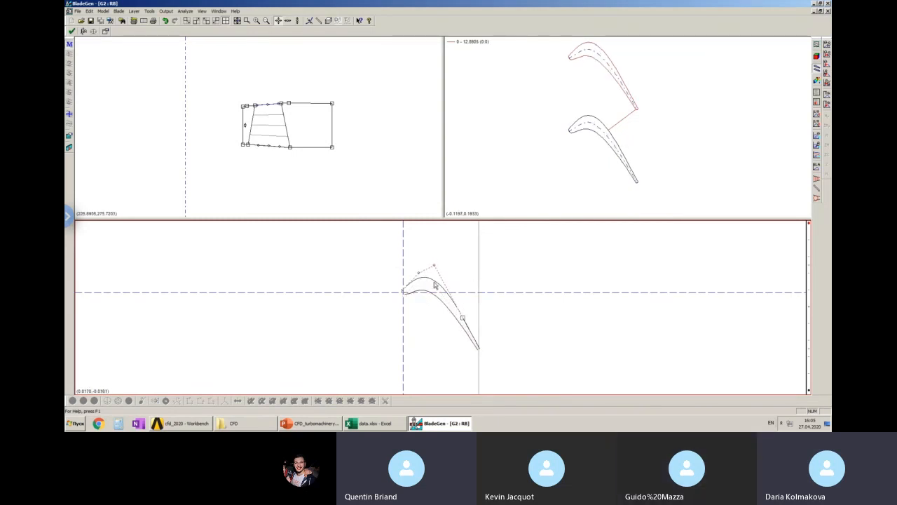
{"action": "middle_click_drag", "start_coordinate": [546, 315], "coordinate": [573, 293]}
{"action": "middle_click_drag", "start_coordinate": [513, 309], "coordinate": [530, 305]}
{"action": "scroll", "coordinate": [529, 309], "scroll_direction": "down", "scroll_amount": 2}
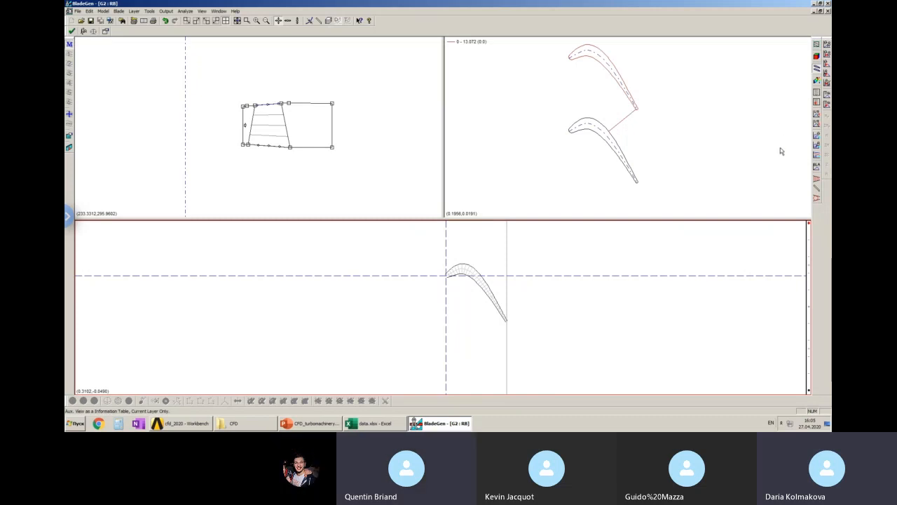
Check the airfoil area distribution along the span and return to the blade-to-blade view
{"action": "left_click", "coordinate": [817, 188]}
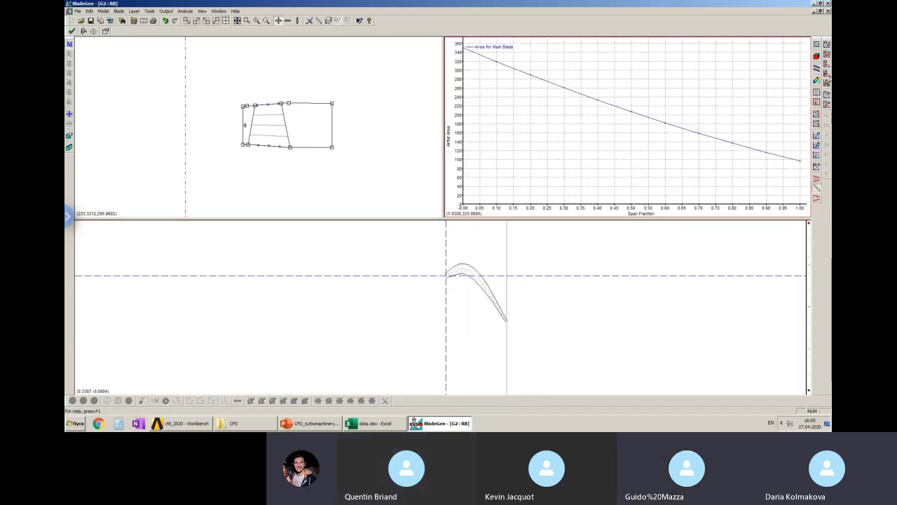
{"action": "left_click", "coordinate": [816, 68]}
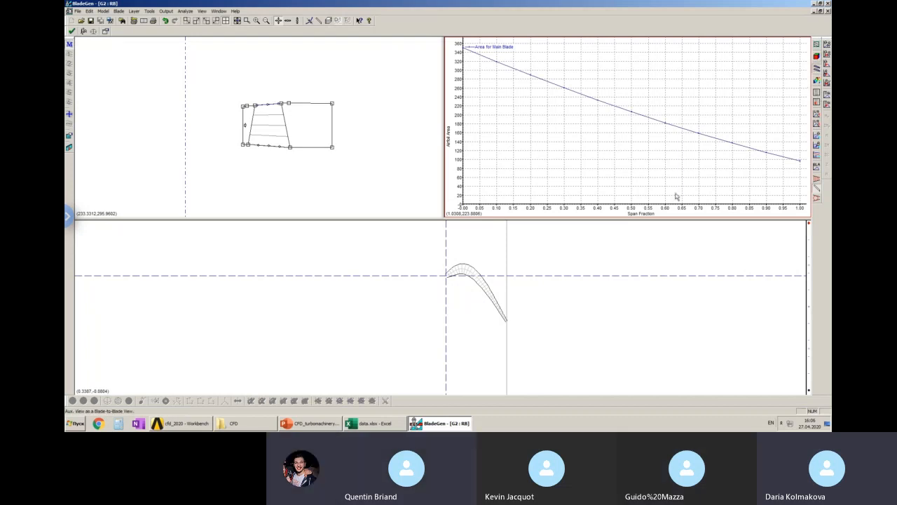
{"action": "scroll", "coordinate": [508, 290], "scroll_direction": "down", "scroll_amount": 3}
{"action": "scroll", "coordinate": [501, 284], "scroll_direction": "up", "scroll_amount": 5}
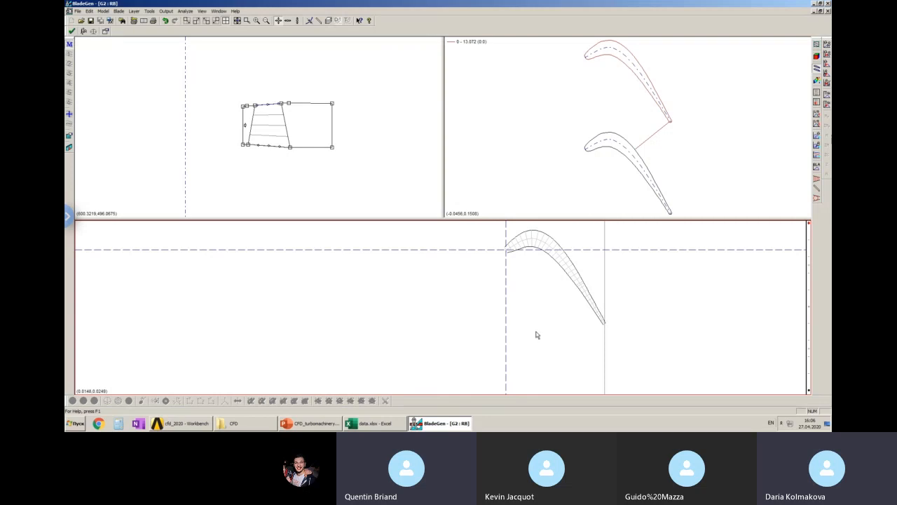
Nudge the rear control point of the shroud profile's suction side and enlarge the blade profile view
{"action": "scroll", "coordinate": [535, 332], "scroll_direction": "down", "scroll_amount": 2}
{"action": "left_click", "coordinate": [520, 284]}
{"action": "mouse_move", "coordinate": [529, 274]}
{"action": "left_mouse_down"}
{"action": "mouse_move", "coordinate": [513, 280]}
{"action": "mouse_move", "coordinate": [530, 269]}
{"action": "mouse_move", "coordinate": [530, 280]}
{"action": "mouse_move", "coordinate": [531, 271]}
{"action": "left_mouse_up"}
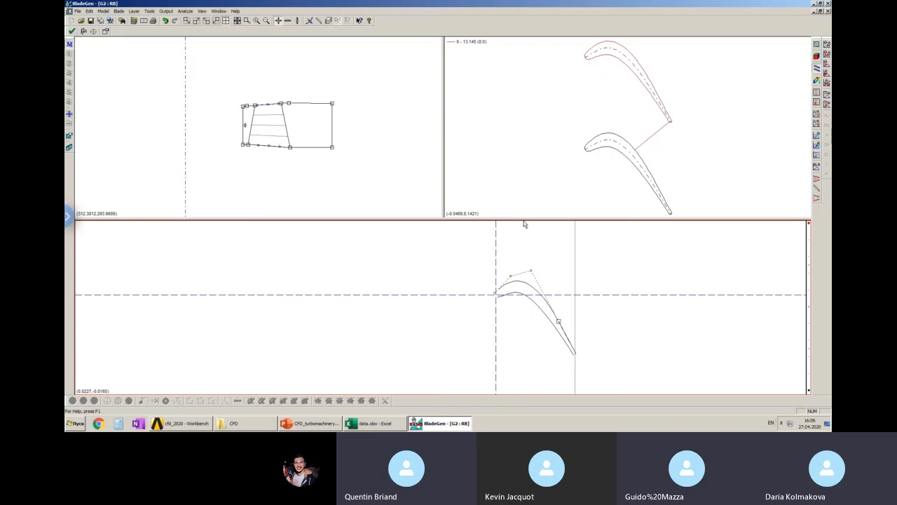
{"action": "left_click_drag", "start_coordinate": [518, 176], "coordinate": [518, 142]}
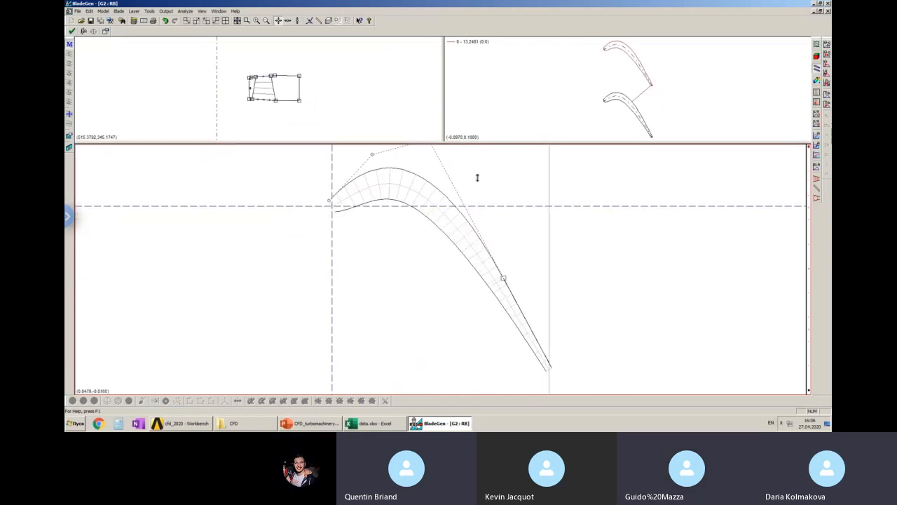
{"action": "mouse_move", "coordinate": [385, 208]}
{"action": "left_mouse_down"}
{"action": "mouse_move", "coordinate": [379, 213]}
{"action": "mouse_move", "coordinate": [387, 209]}
{"action": "left_mouse_up"}
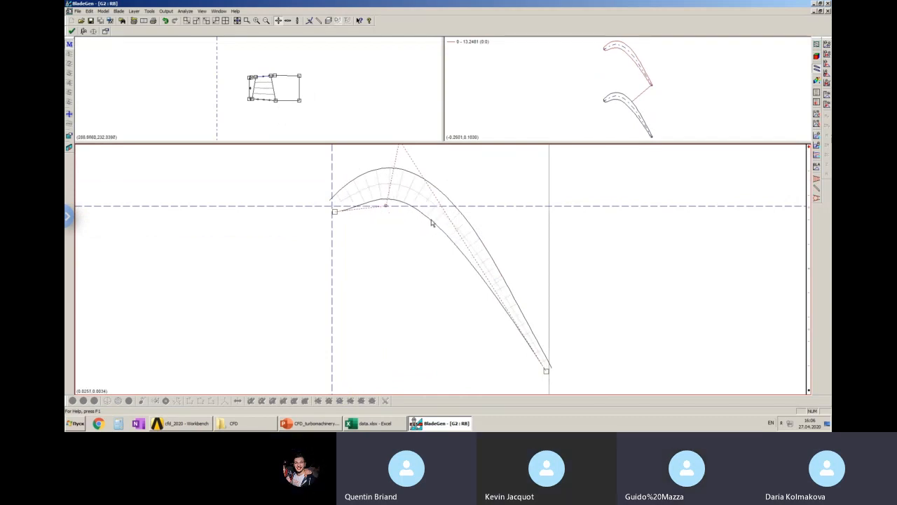
{"action": "left_click", "coordinate": [514, 298]}
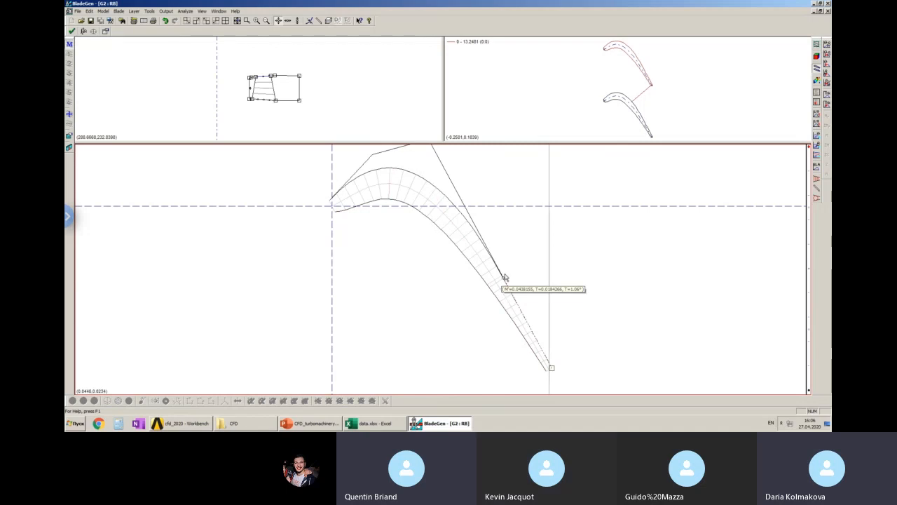
Try a stagger angle of 35 and a still smaller one for the shroud profile
{"action": "scroll", "coordinate": [524, 254], "scroll_direction": "down", "scroll_amount": 2}
{"action": "scroll", "coordinate": [521, 257], "scroll_direction": "up", "scroll_amount": 2}
{"action": "scroll", "coordinate": [520, 257], "scroll_direction": "down", "scroll_amount": 1}
{"action": "double_click", "coordinate": [475, 223]}
{"action": "double_click", "coordinate": [431, 201]}
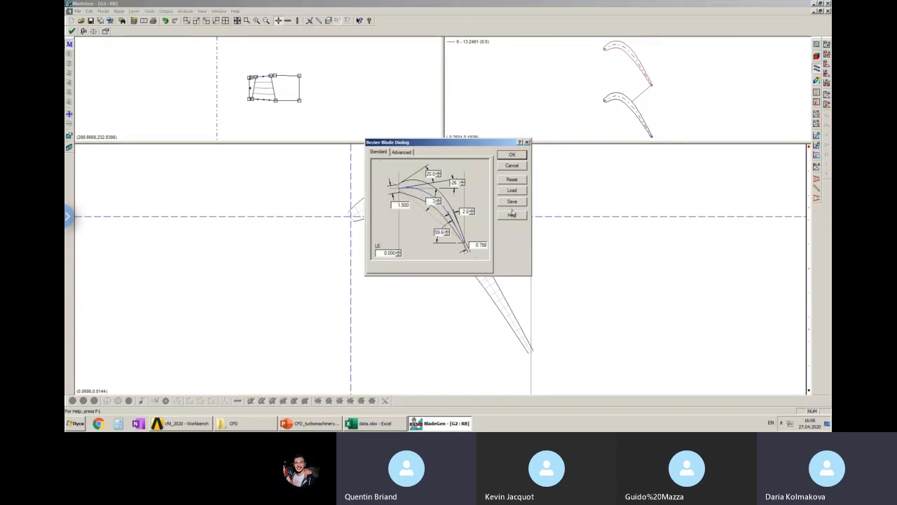
{"action": "left_click", "coordinate": [512, 155]}
{"action": "double_click", "coordinate": [475, 222]}
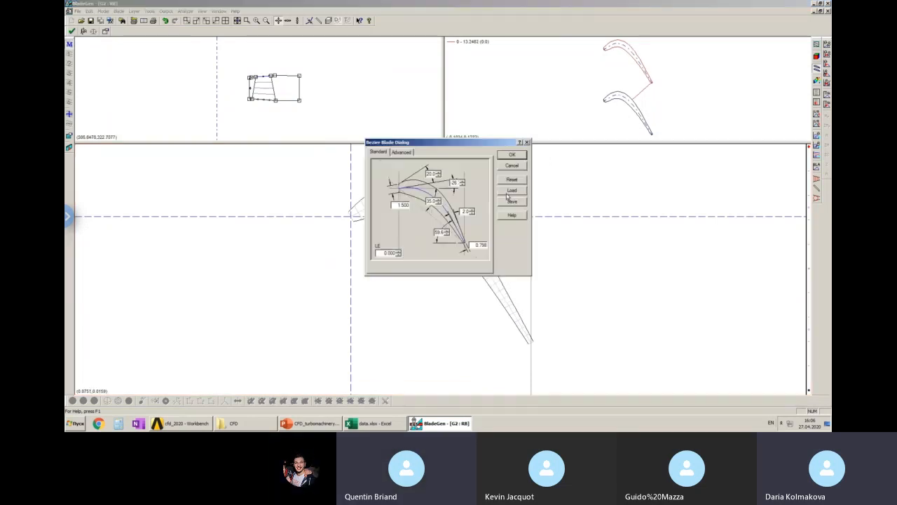
{"action": "double_click", "coordinate": [430, 201]}
{"action": "left_click", "coordinate": [517, 178]}
{"action": "left_click", "coordinate": [513, 155]}
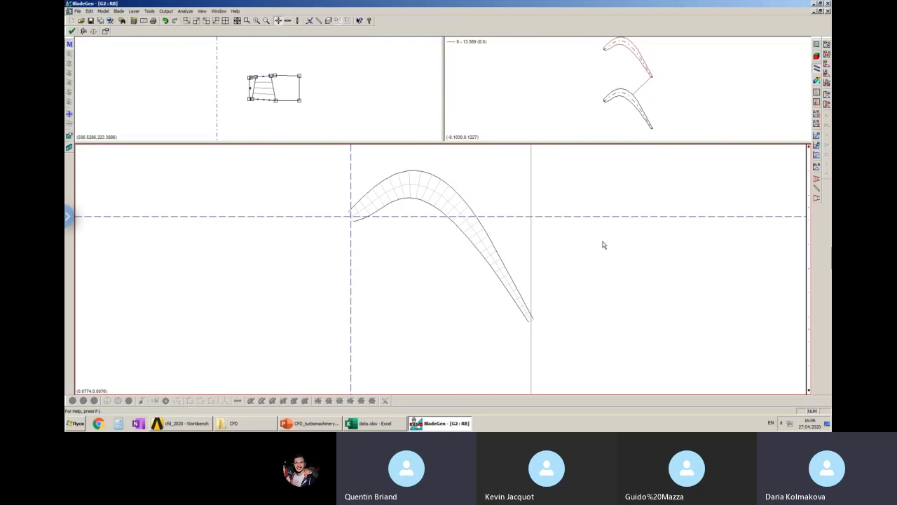
Increase the shroud profile's stagger angle and bring the suction side's two upper control points to about the same height
{"action": "double_click", "coordinate": [603, 244]}
{"action": "left_click_drag", "start_coordinate": [426, 201], "coordinate": [459, 205]}
{"action": "type", "text": "35"}
{"action": "left_click", "coordinate": [512, 156]}
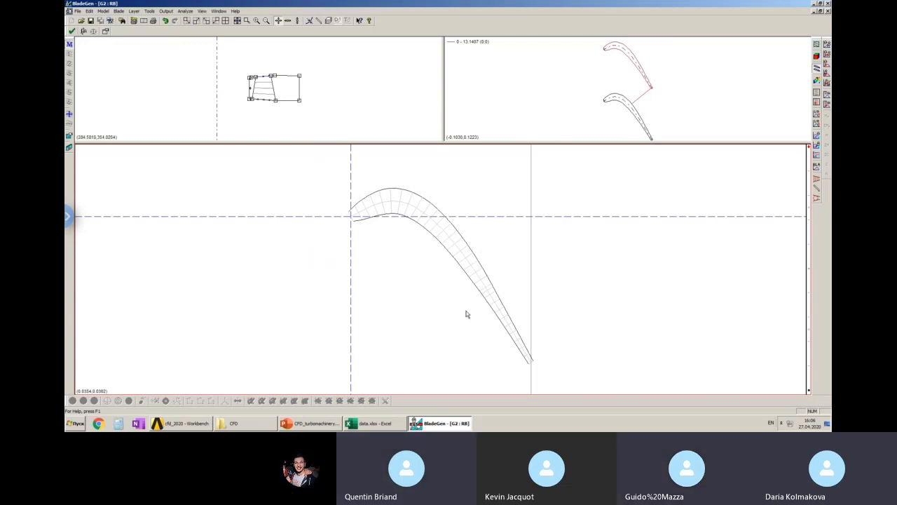
{"action": "left_click", "coordinate": [426, 206]}
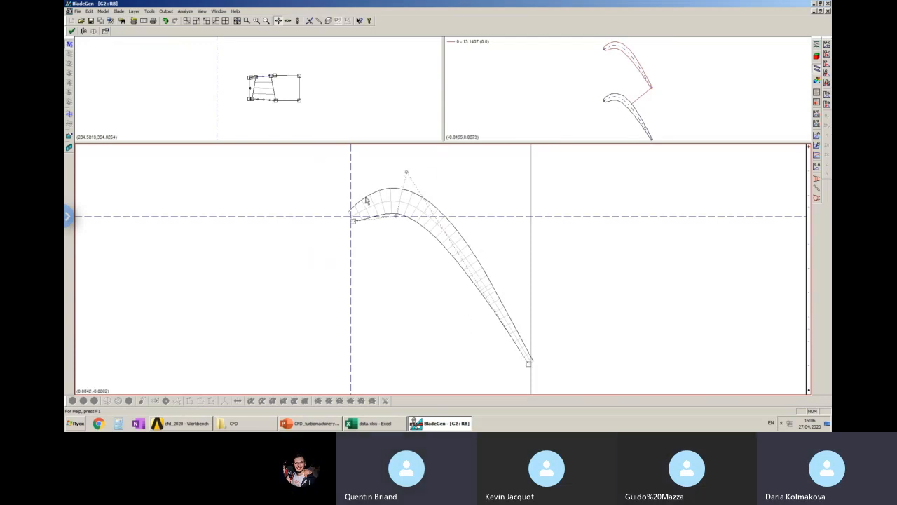
{"action": "left_click_drag", "start_coordinate": [385, 181], "coordinate": [430, 181]}
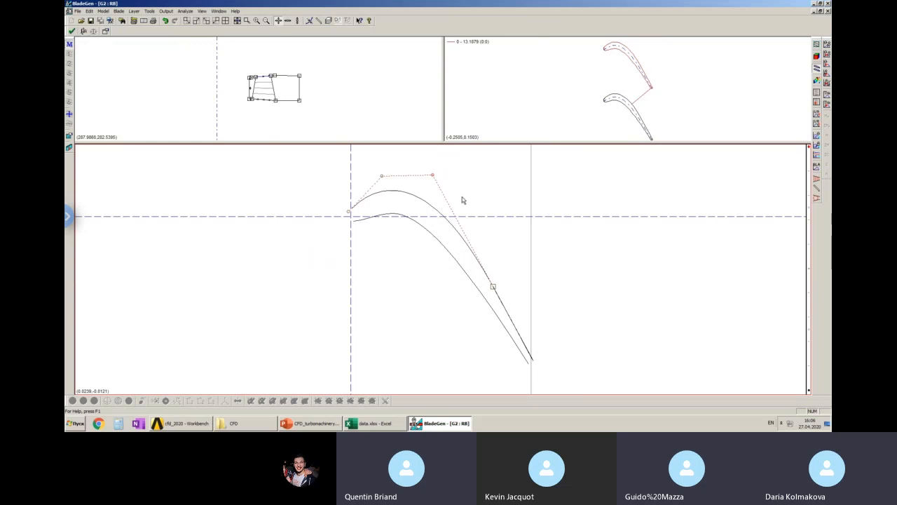
Try shifting the shroud profile's whole pressure side slightly upstream, and undo the shift
{"action": "left_click", "coordinate": [393, 217]}
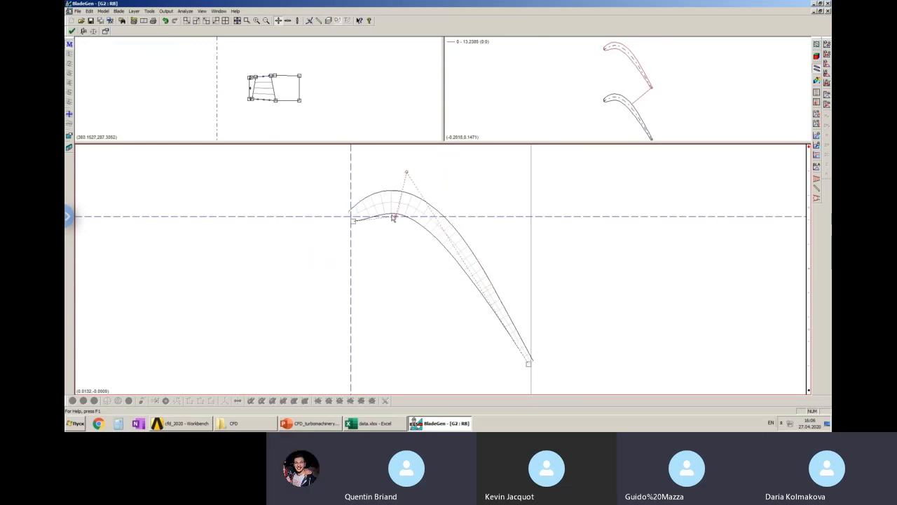
{"action": "left_click_drag", "start_coordinate": [393, 217], "coordinate": [382, 212]}
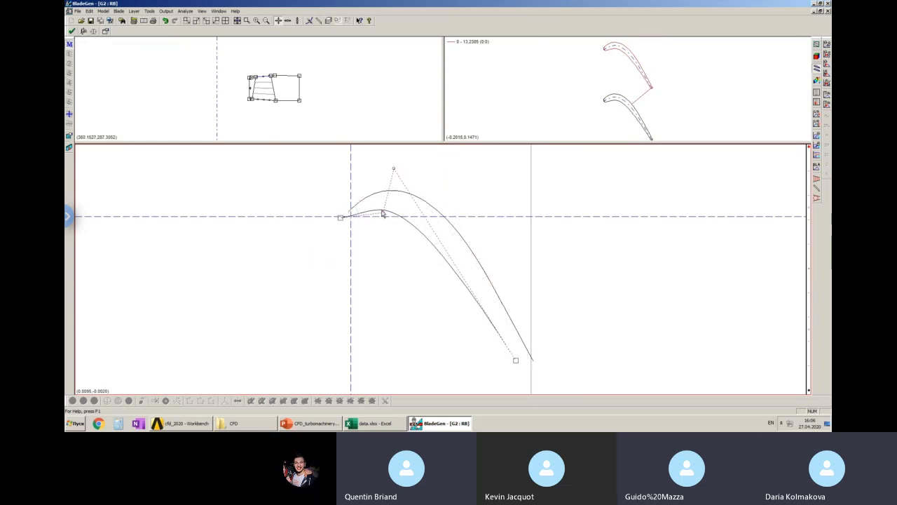
{"action": "left_click", "coordinate": [166, 21]}
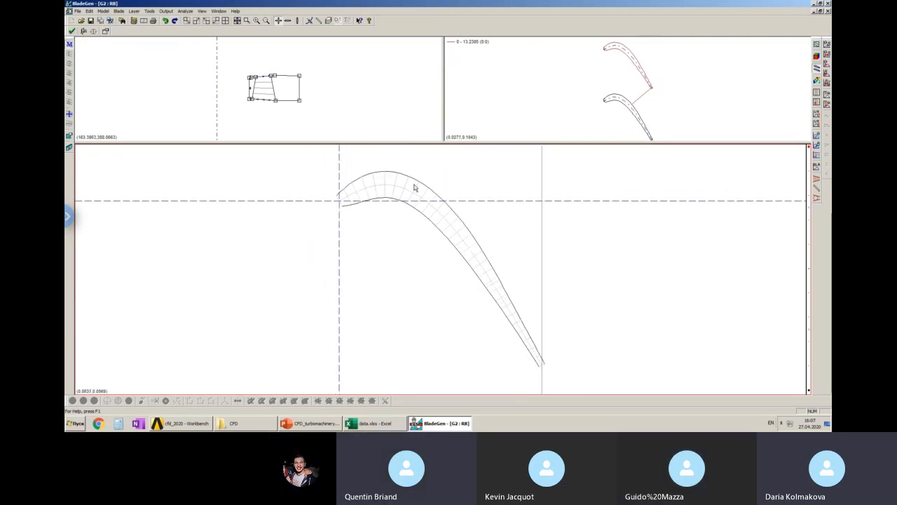
Try moving the pressure side's front control point toward the leading edge, and undo the move
{"action": "left_click", "coordinate": [387, 196]}
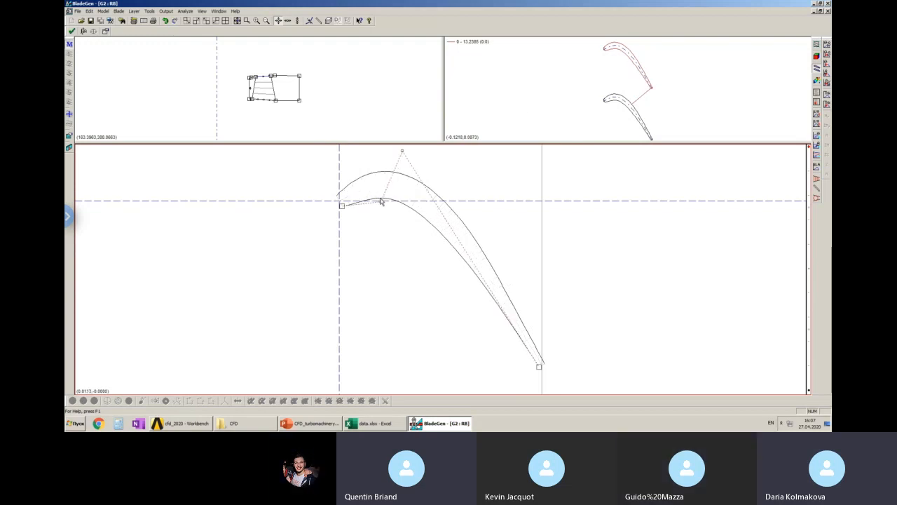
{"action": "left_click_drag", "start_coordinate": [380, 198], "coordinate": [372, 199]}
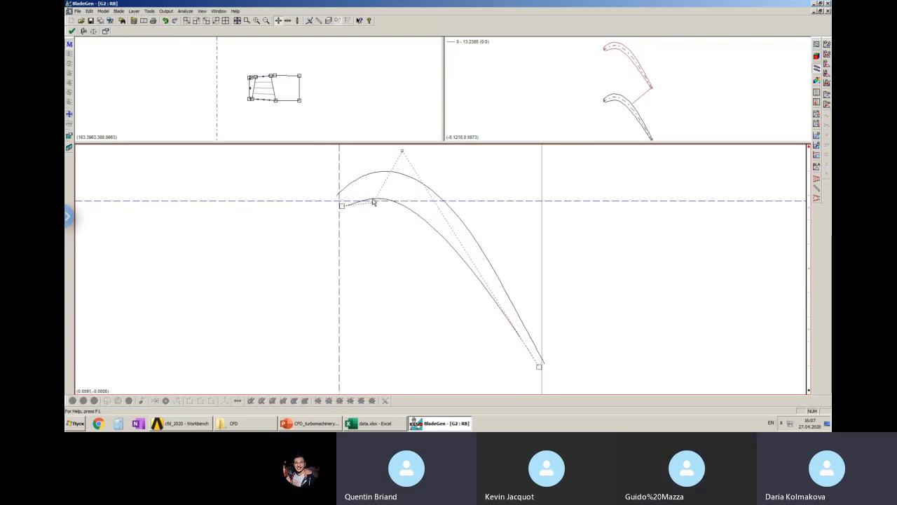
{"action": "left_click", "coordinate": [638, 251]}
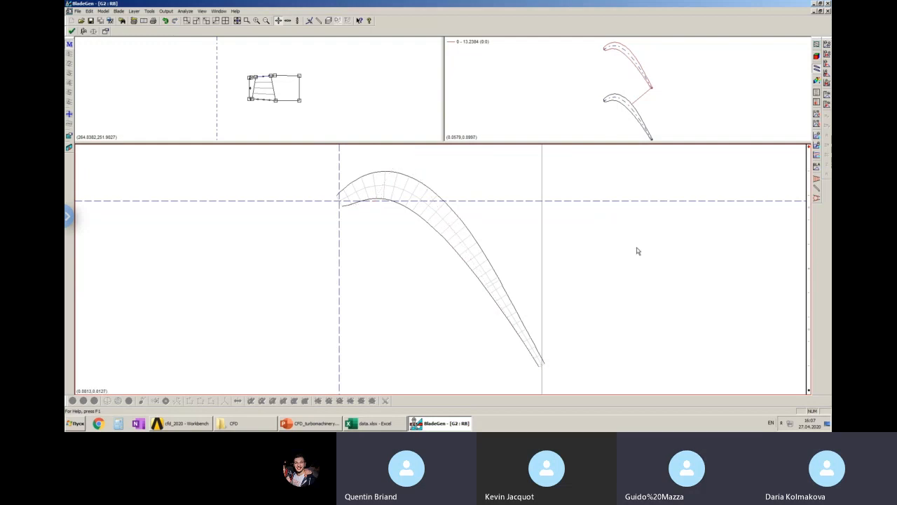
{"action": "left_click", "coordinate": [165, 21]}
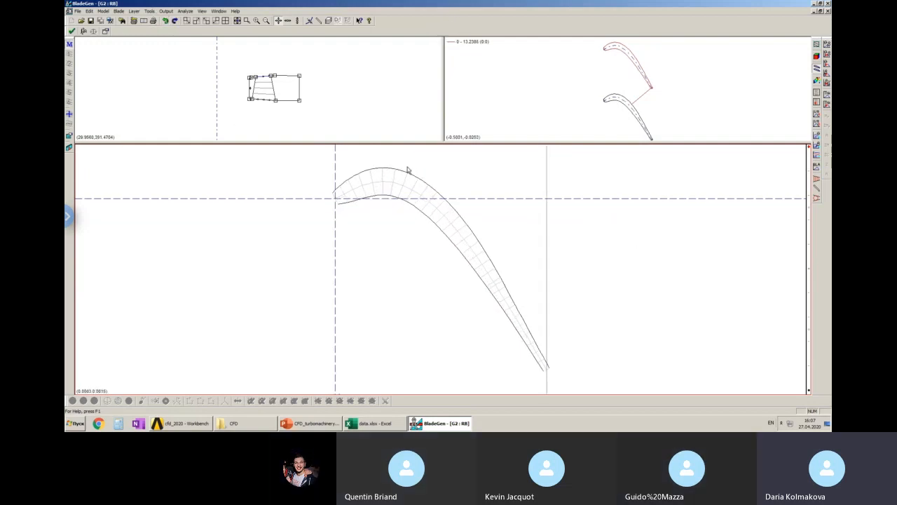
Move the front control point of the shroud profile's pressure side slightly toward the leading edge
{"action": "left_click", "coordinate": [366, 205]}
{"action": "scroll", "coordinate": [370, 213], "scroll_direction": "up", "scroll_amount": 2}
{"action": "scroll", "coordinate": [372, 208], "scroll_direction": "down", "scroll_amount": 3}
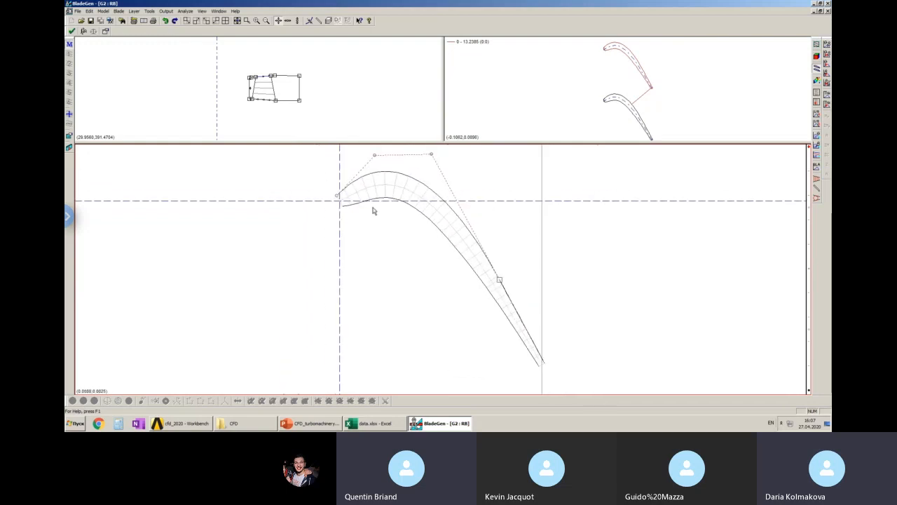
{"action": "mouse_move", "coordinate": [388, 178]}
{"action": "left_mouse_down"}
{"action": "mouse_move", "coordinate": [382, 184]}
{"action": "mouse_move", "coordinate": [436, 182]}
{"action": "left_mouse_up"}
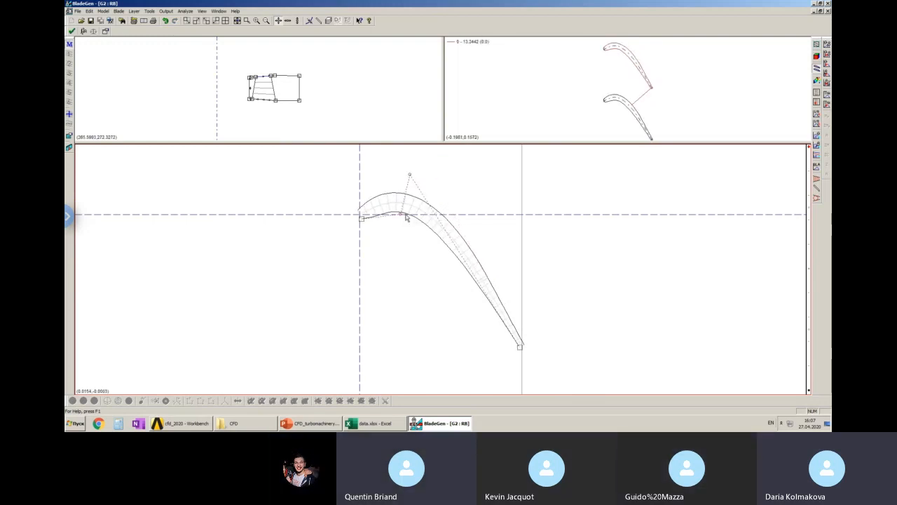
{"action": "left_click", "coordinate": [410, 222]}
{"action": "left_click_drag", "start_coordinate": [396, 219], "coordinate": [389, 217]}
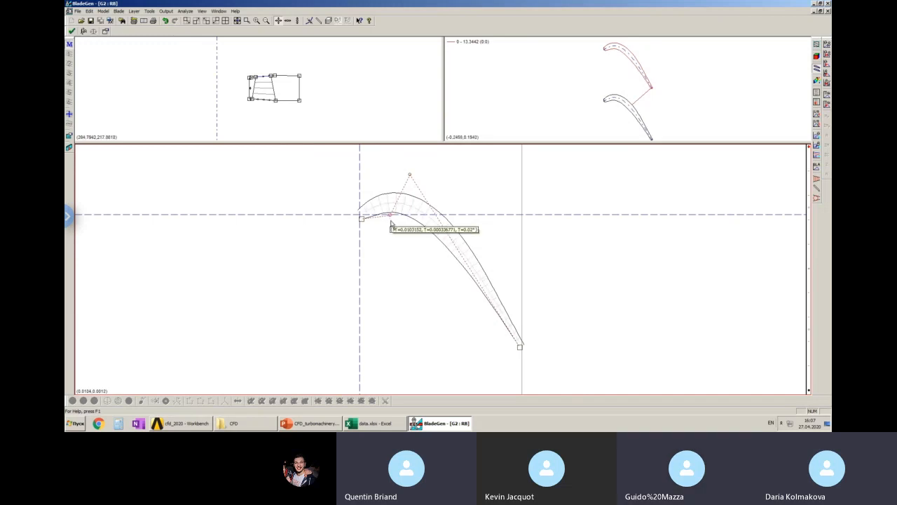
Shift the pressure side's second control point down and toward the trailing edge to flatten the front of the shroud profile's pressure side
{"action": "left_click", "coordinate": [414, 267]}
{"action": "left_click", "coordinate": [431, 231]}
{"action": "left_click_drag", "start_coordinate": [411, 177], "coordinate": [428, 203]}
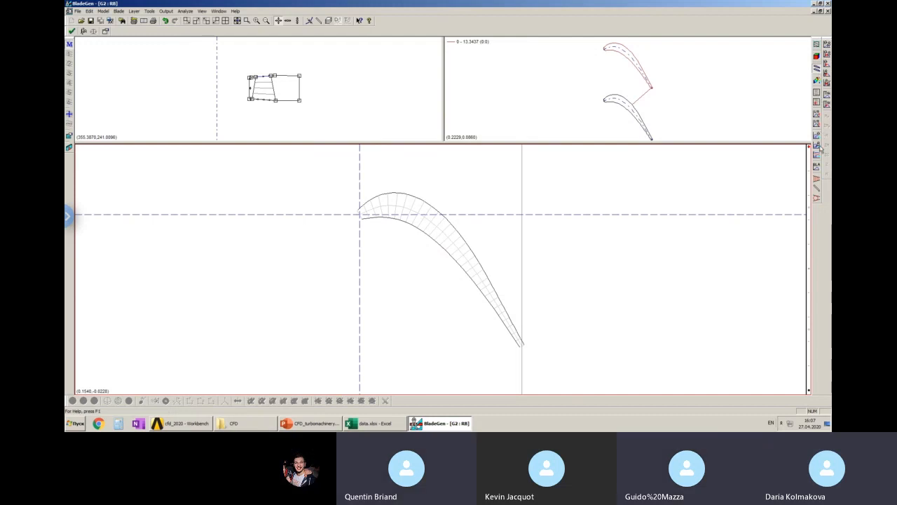
Examine the main blade's airfoil area distribution along the span and return to the blade-to-blade view
{"action": "left_click", "coordinate": [817, 190]}
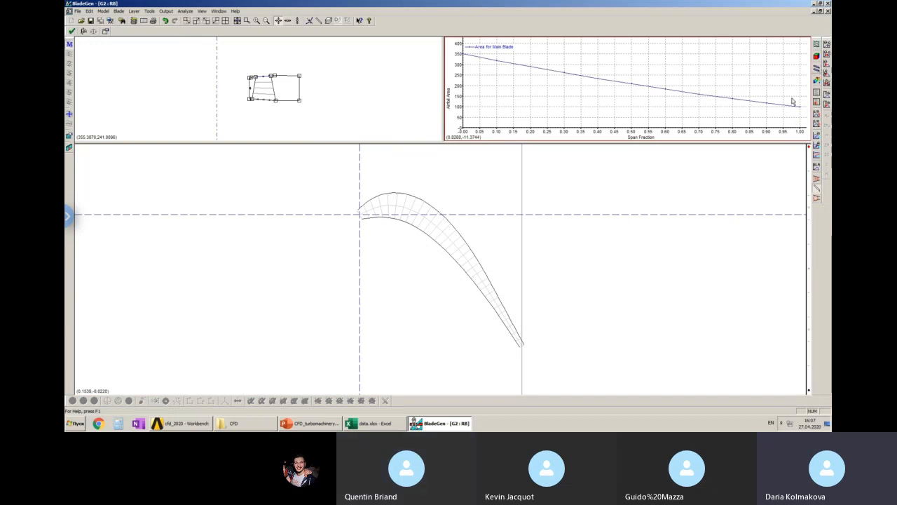
{"action": "left_click", "coordinate": [817, 70]}
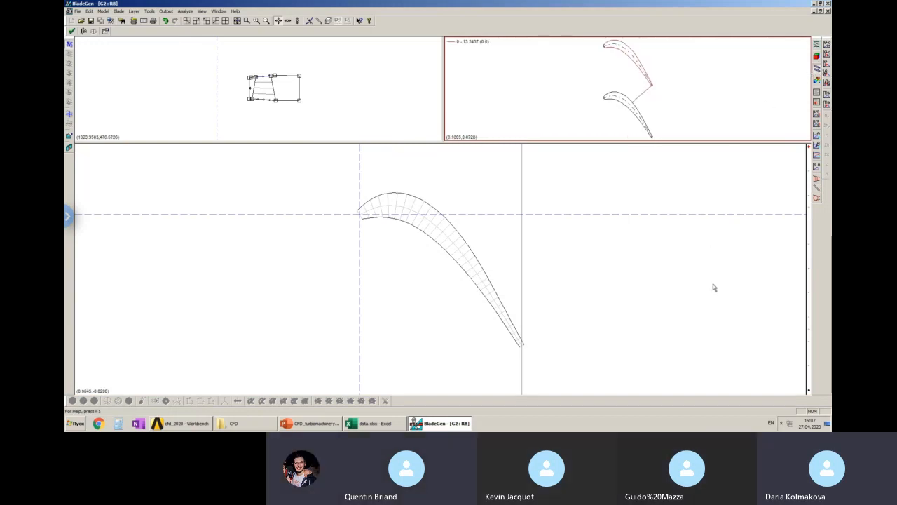
{"action": "left_click", "coordinate": [468, 249]}
{"action": "left_click", "coordinate": [443, 291]}
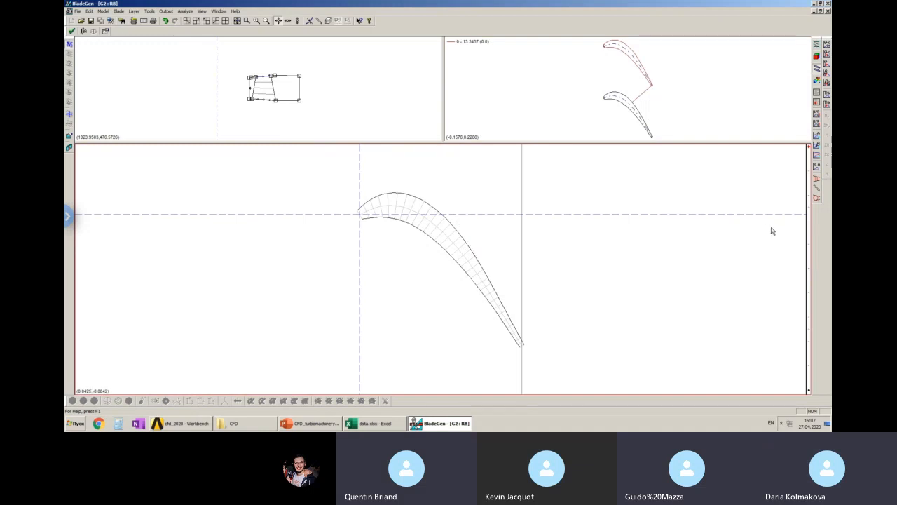
{"action": "left_click", "coordinate": [817, 187]}
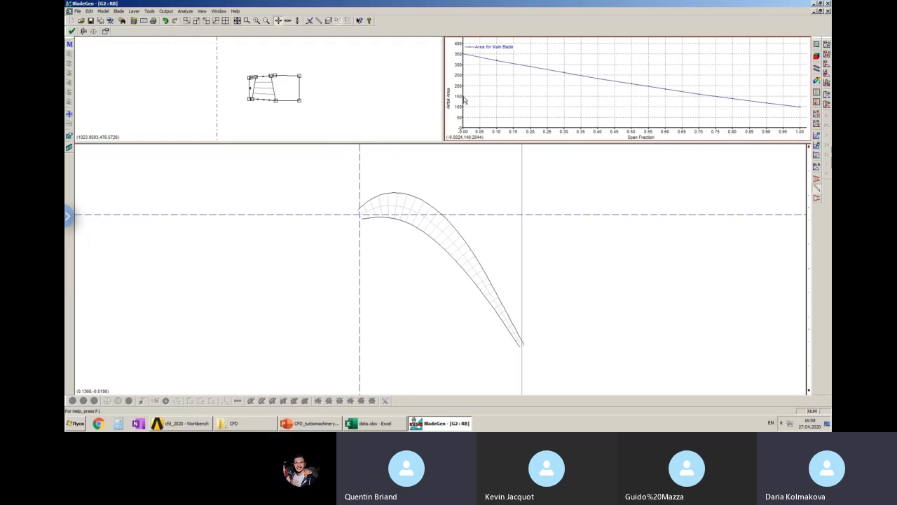
{"action": "mouse_move", "coordinate": [798, 113]}
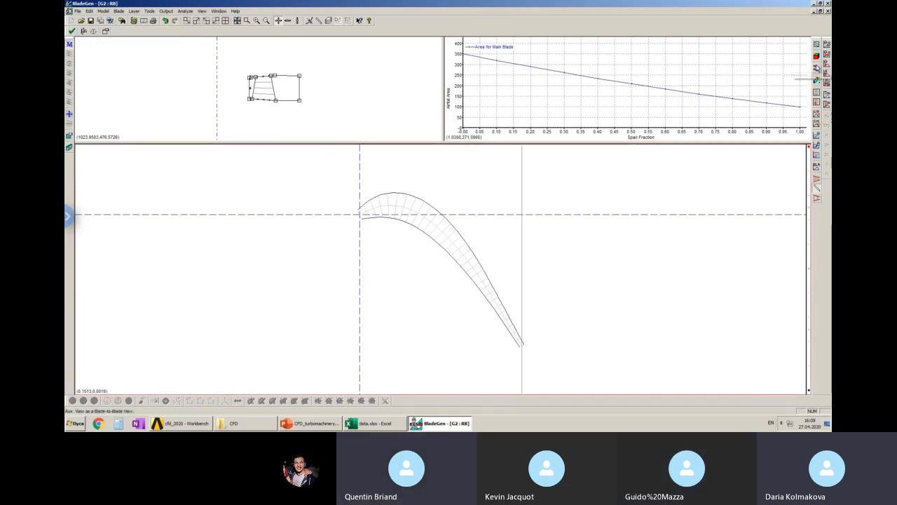
{"action": "left_click", "coordinate": [816, 67]}
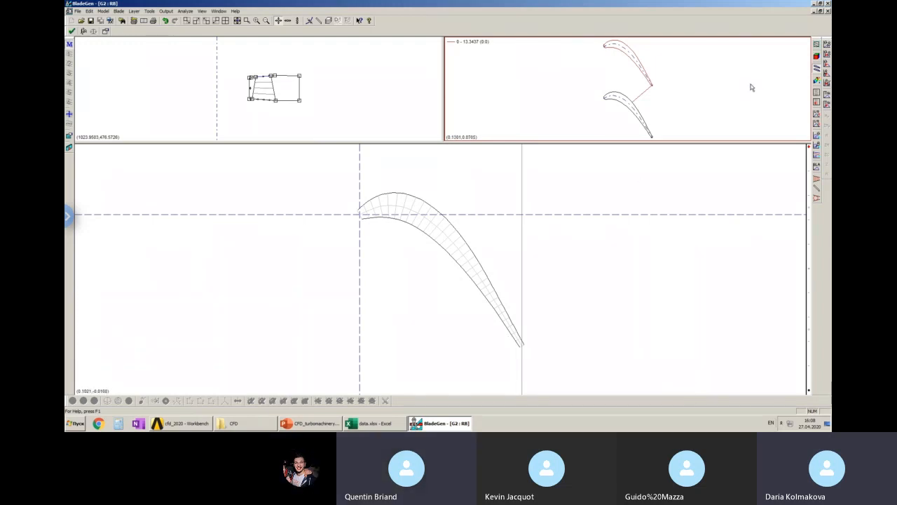
Compare the hub and shroud passages in the blade-to-blade view, ending on the hub layer with the blade-to-blade view enlarged
{"action": "left_click", "coordinate": [808, 391]}
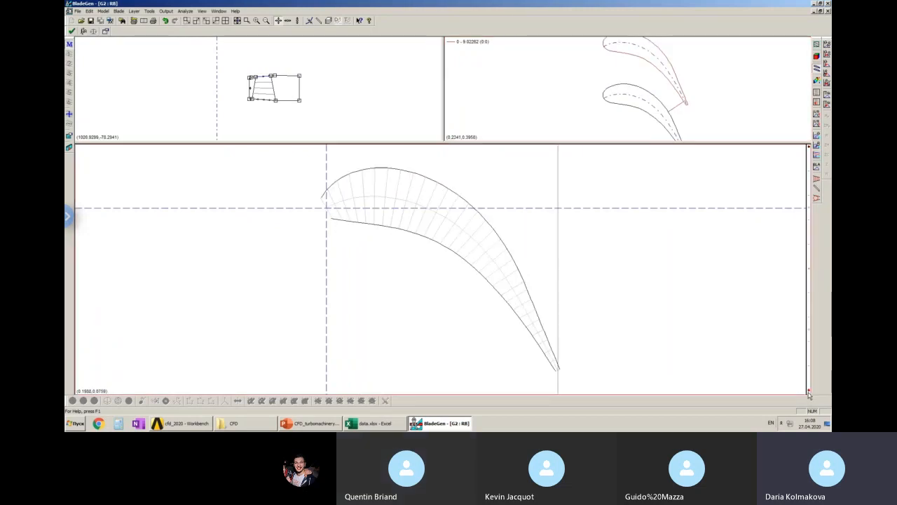
{"action": "left_click", "coordinate": [808, 147]}
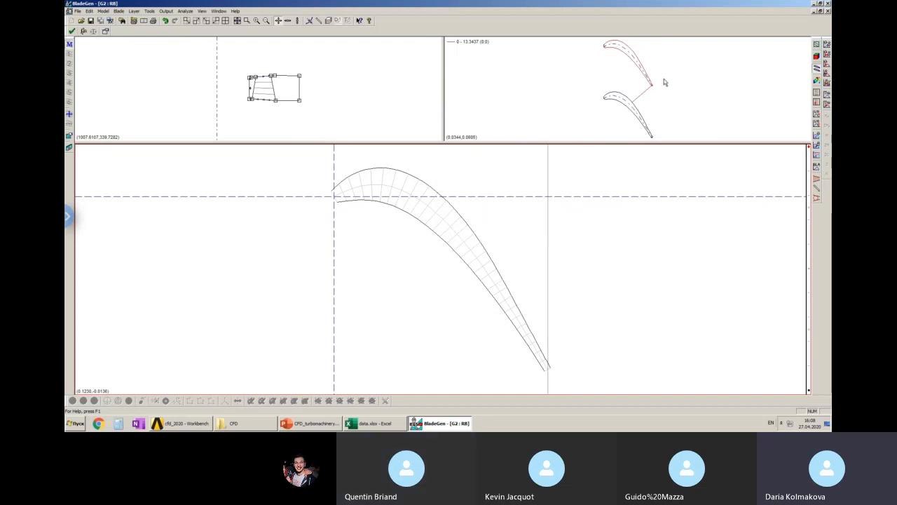
{"action": "left_click", "coordinate": [808, 391]}
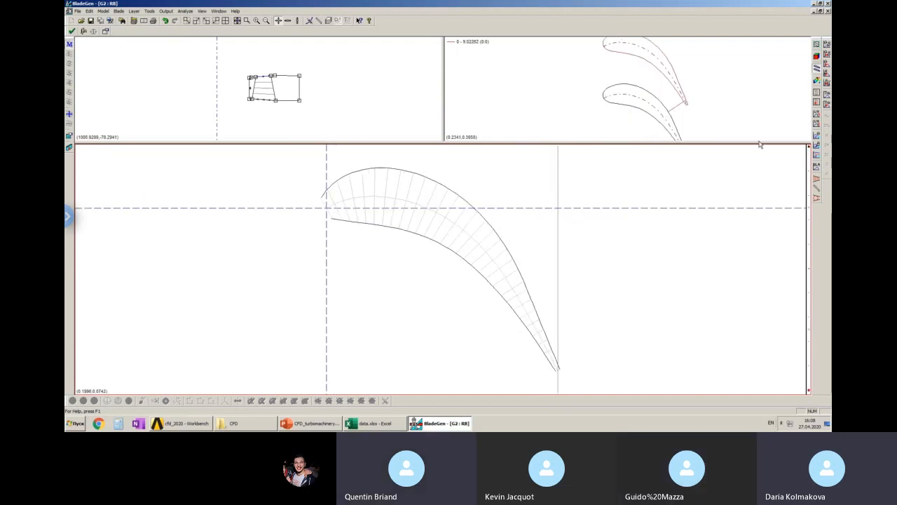
{"action": "left_click", "coordinate": [701, 108]}
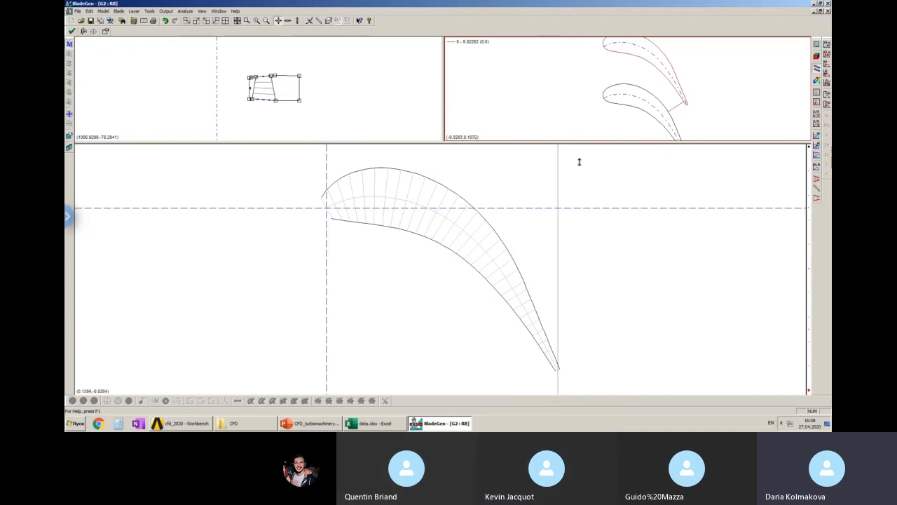
{"action": "left_click_drag", "start_coordinate": [579, 161], "coordinate": [580, 187]}
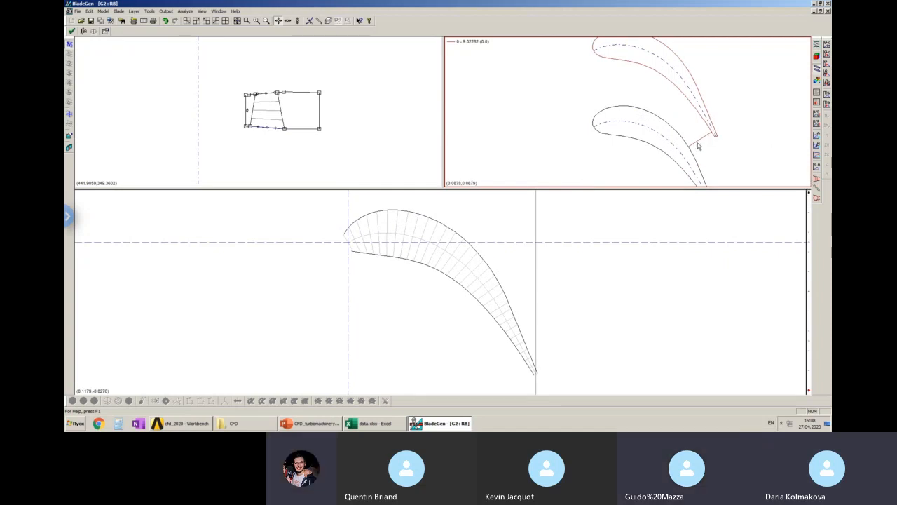
Read the layer parameters of the hub and shroud, including pitch-to-chord ratio, and return to the blade-to-blade view at the hub
{"action": "left_click", "coordinate": [817, 92]}
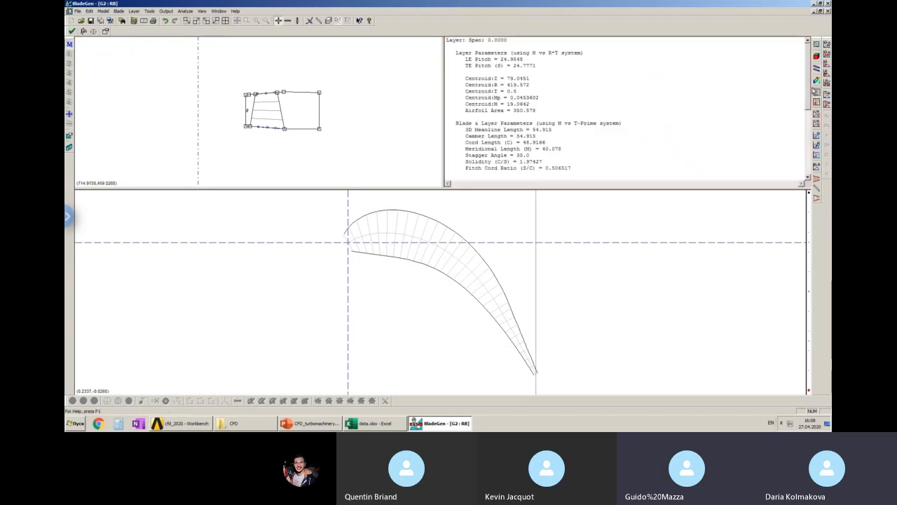
{"action": "left_click_drag", "start_coordinate": [572, 169], "coordinate": [533, 175]}
{"action": "left_click", "coordinate": [809, 196]}
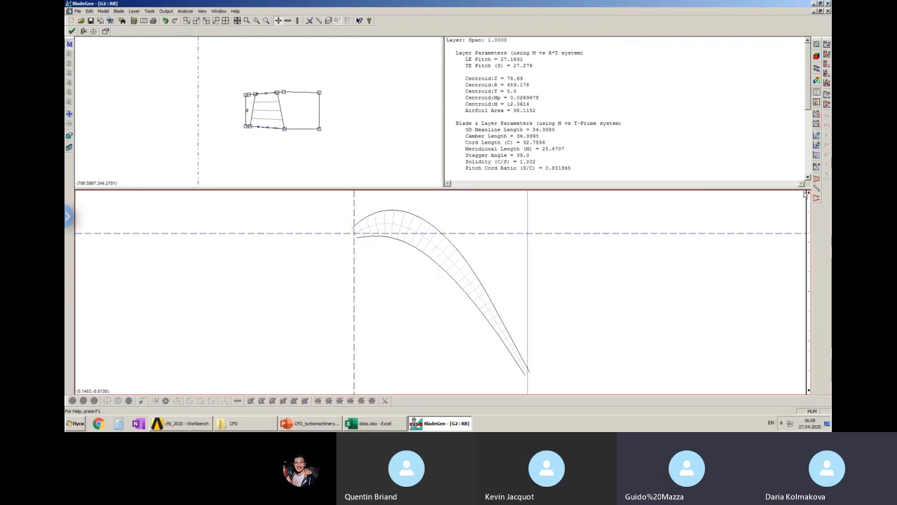
{"action": "left_click", "coordinate": [545, 168]}
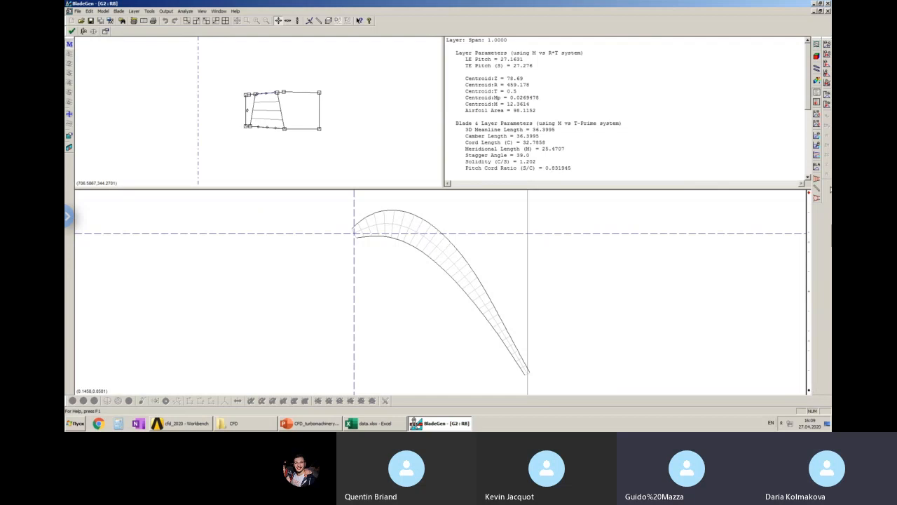
{"action": "left_click", "coordinate": [809, 391]}
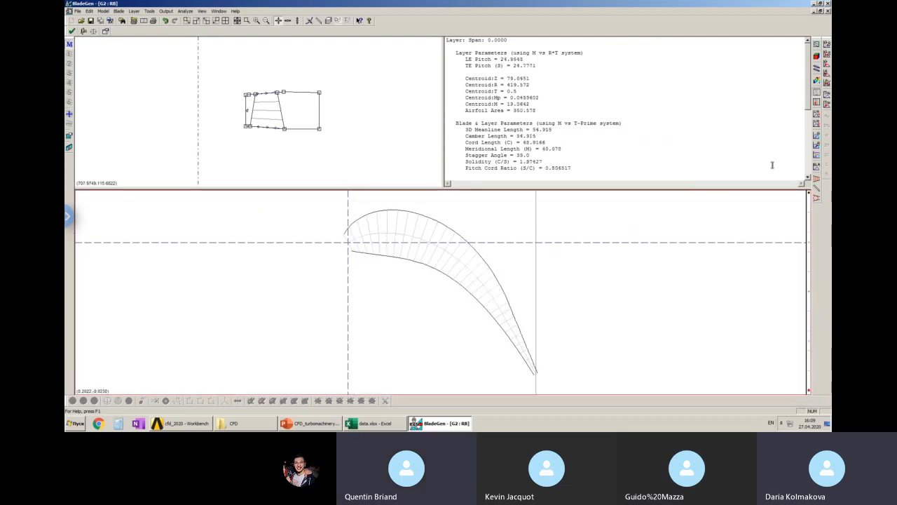
{"action": "left_click", "coordinate": [818, 70]}
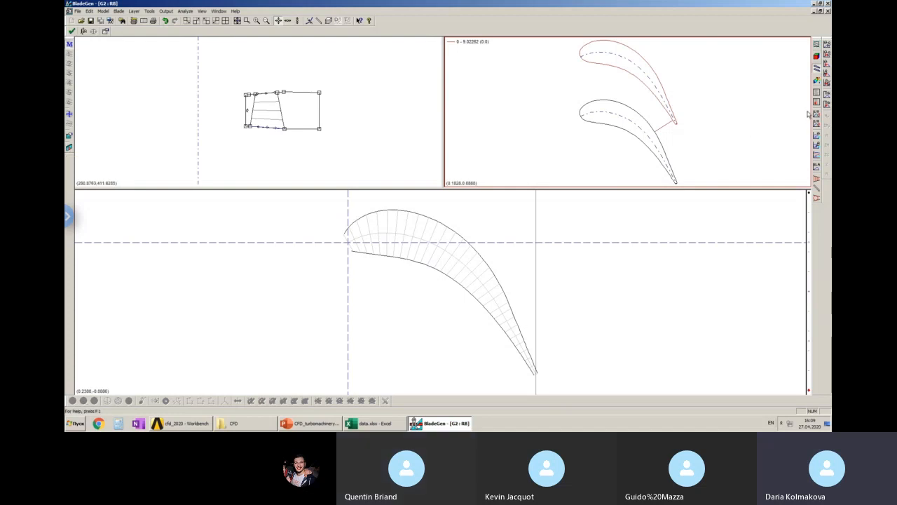
Try a blade count of 99 and check the hub layer's parameters
{"action": "left_click", "coordinate": [69, 147]}
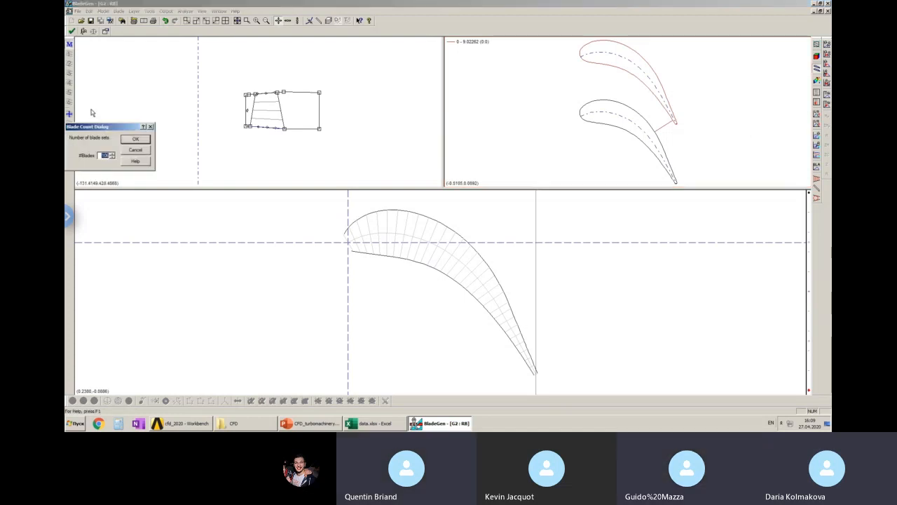
{"action": "type", "text": "5"}
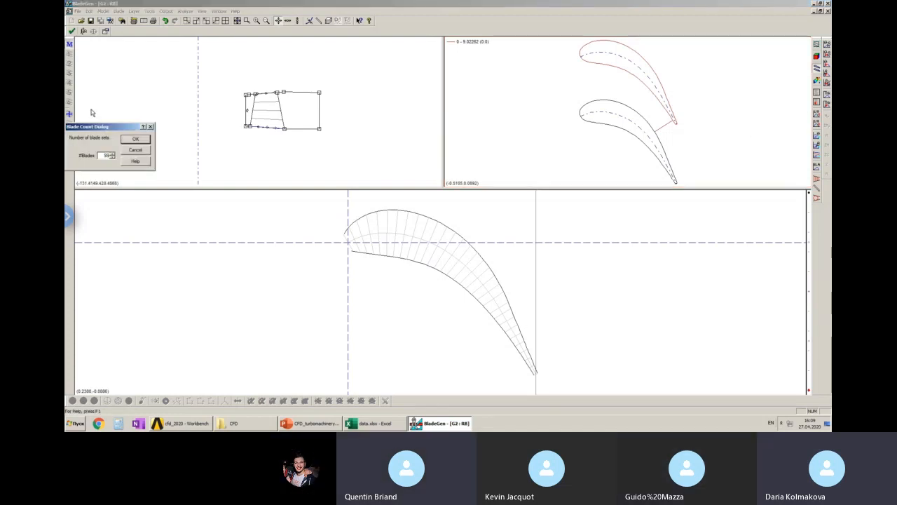
{"action": "left_click", "coordinate": [136, 139]}
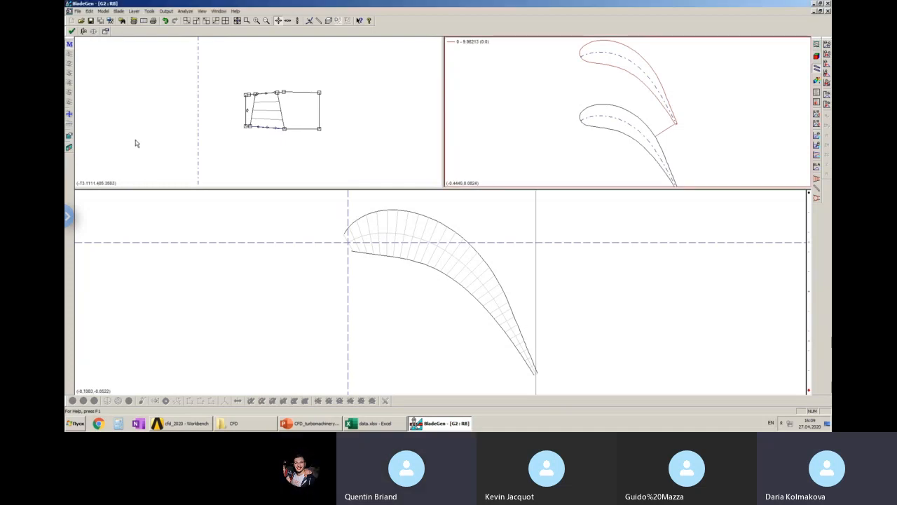
{"action": "left_click", "coordinate": [815, 92]}
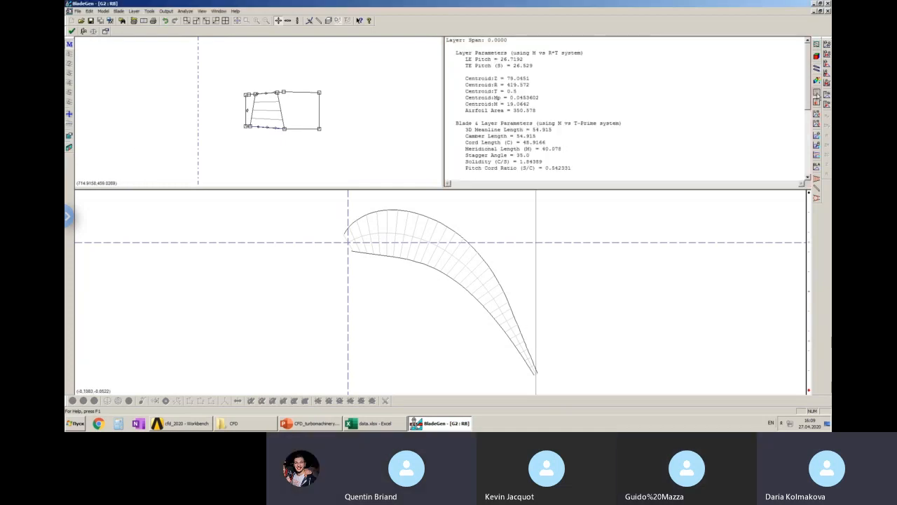
Try a blade count of 93, checking the shroud layer's parameters and both the shroud and hub passages
{"action": "left_click", "coordinate": [68, 147]}
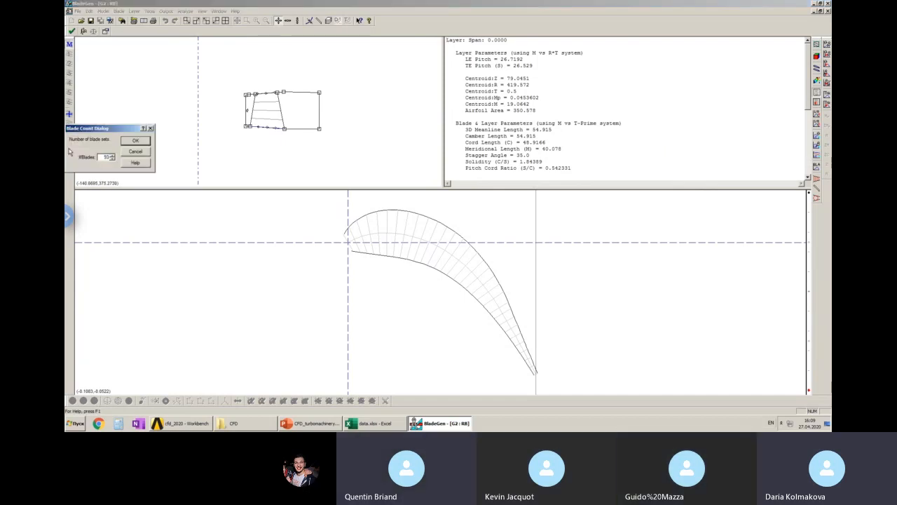
{"action": "left_click", "coordinate": [136, 141]}
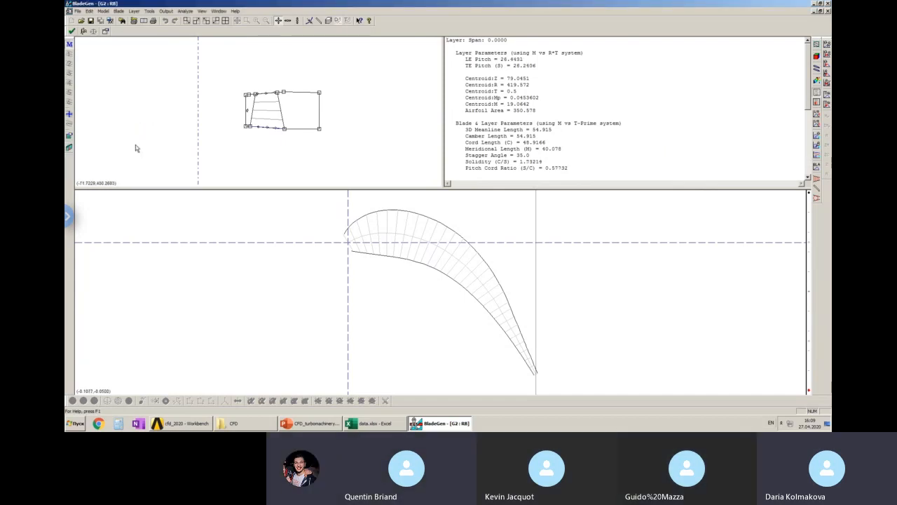
{"action": "left_click", "coordinate": [813, 196]}
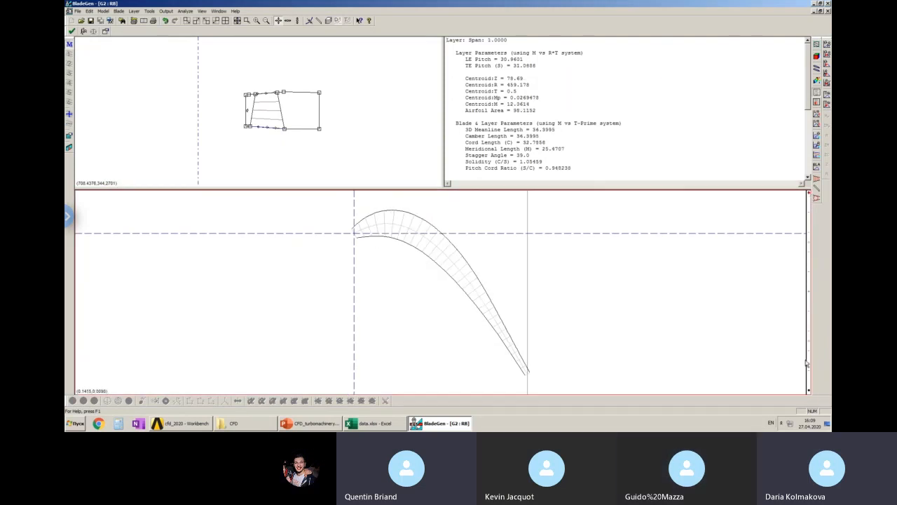
{"action": "left_click", "coordinate": [818, 68]}
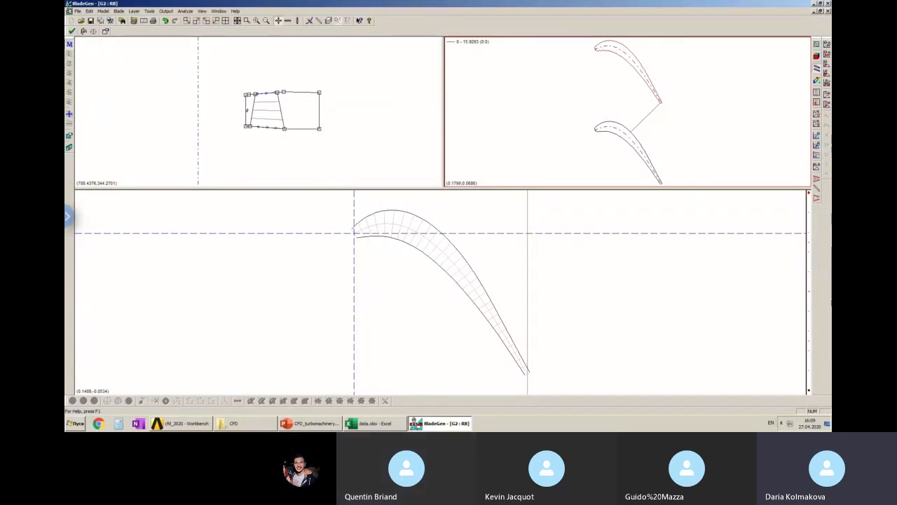
{"action": "left_click", "coordinate": [809, 396]}
{"action": "left_click", "coordinate": [743, 149]}
{"action": "scroll", "coordinate": [739, 150], "scroll_direction": "up", "scroll_amount": 2}
{"action": "scroll", "coordinate": [739, 151], "scroll_direction": "down", "scroll_amount": 3}
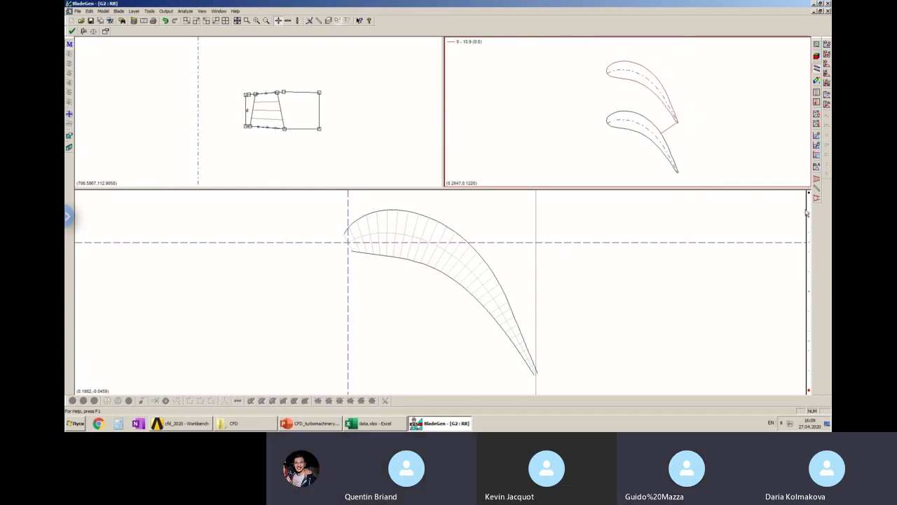
Raise the number of blades in small stages to 97, checking the hub layer's parameters and the shroud passage in between
{"action": "left_click", "coordinate": [69, 147]}
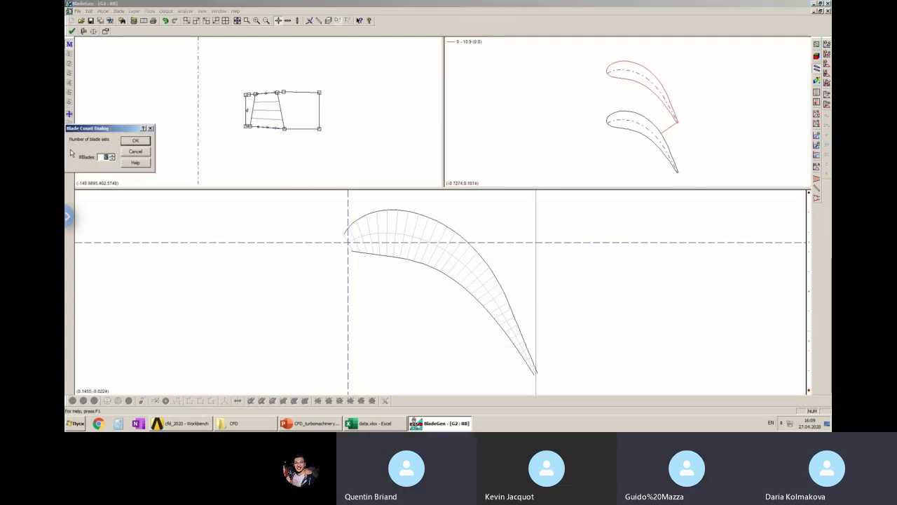
{"action": "left_click", "coordinate": [135, 140]}
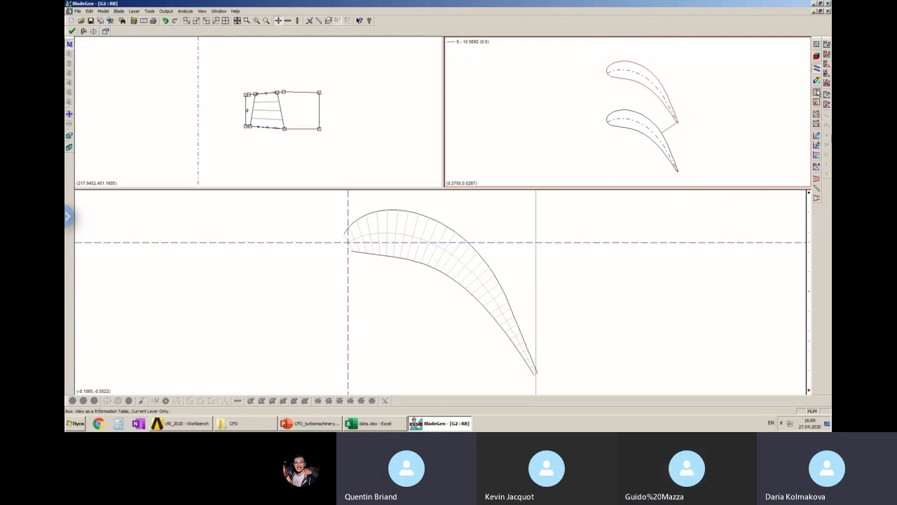
{"action": "left_click", "coordinate": [815, 93]}
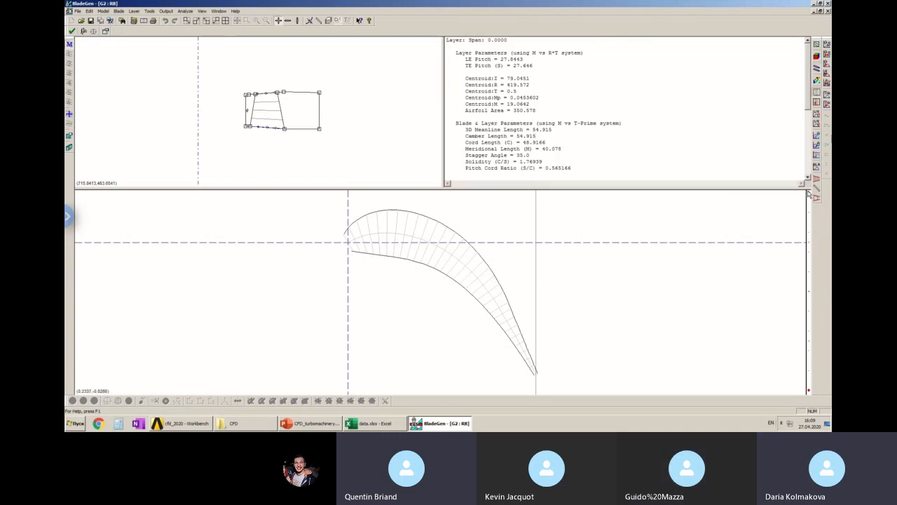
{"action": "left_click", "coordinate": [817, 69]}
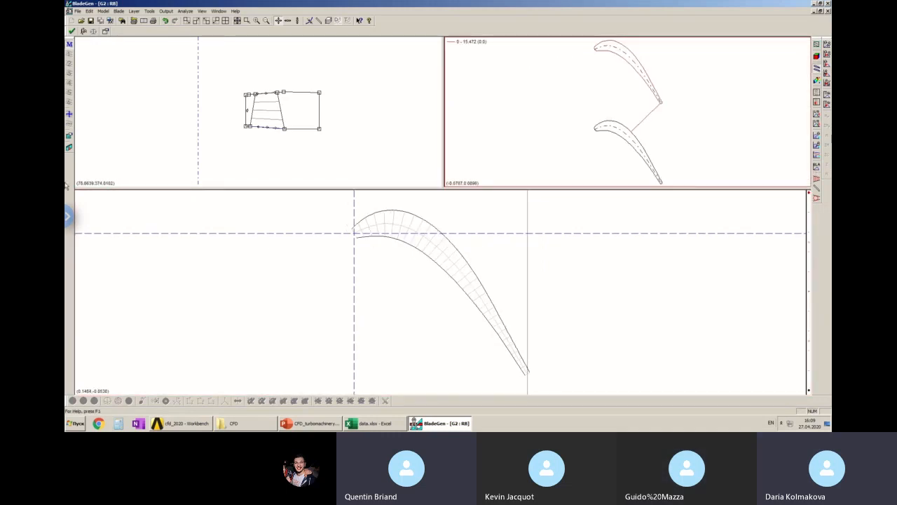
{"action": "left_click", "coordinate": [69, 147]}
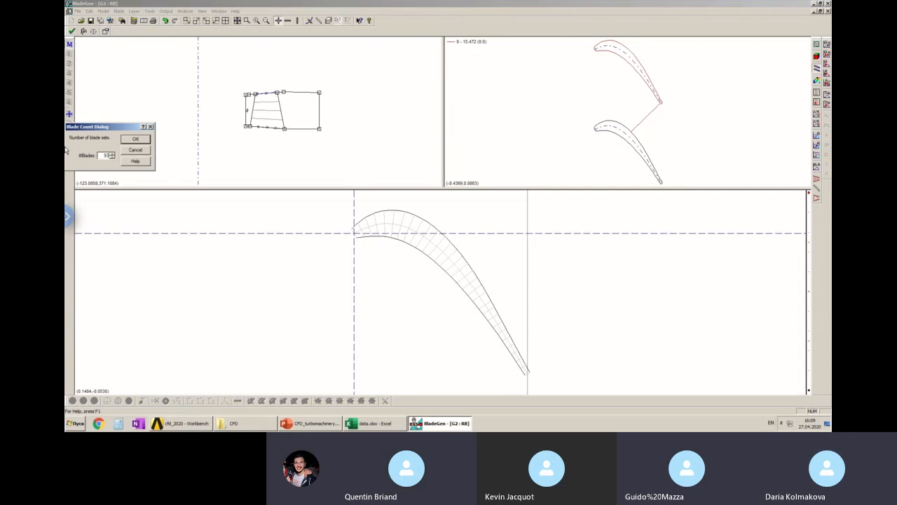
{"action": "left_click", "coordinate": [137, 140]}
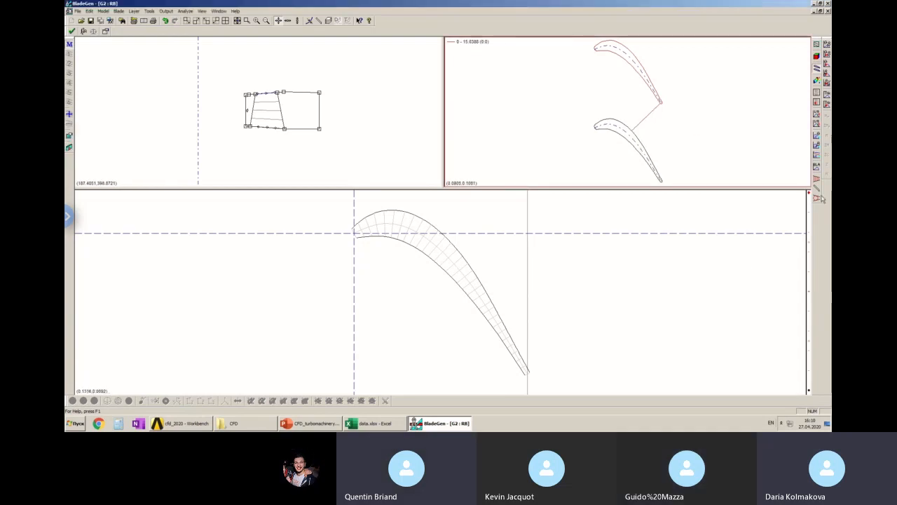
Compare the blade-to-blade passages at the hub and shroud, and check both layers' parameters, including the pitch-to-chord ratio
{"action": "left_click", "coordinate": [808, 390]}
{"action": "left_click", "coordinate": [735, 132]}
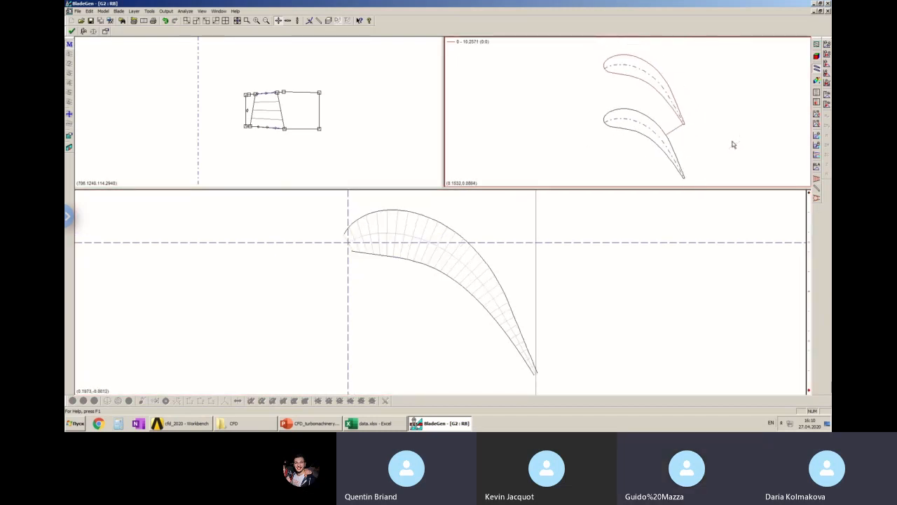
{"action": "left_click", "coordinate": [809, 195]}
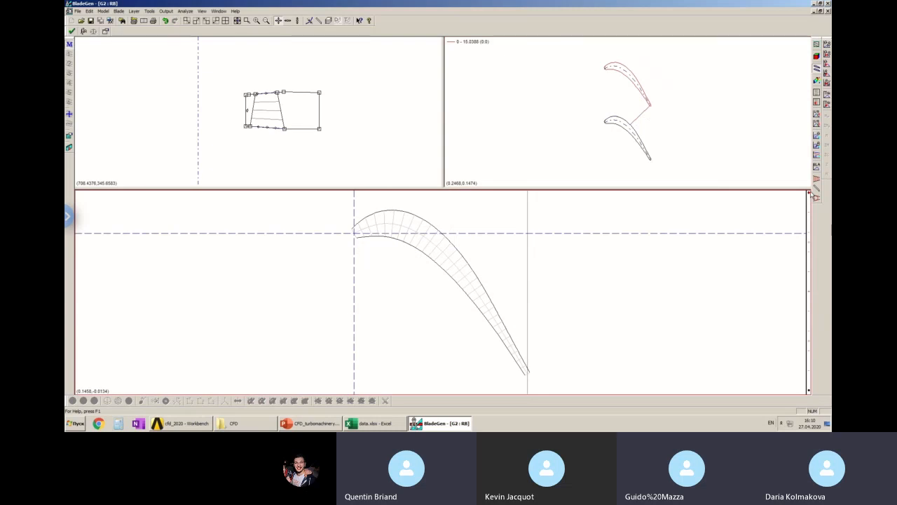
{"action": "left_click", "coordinate": [816, 94]}
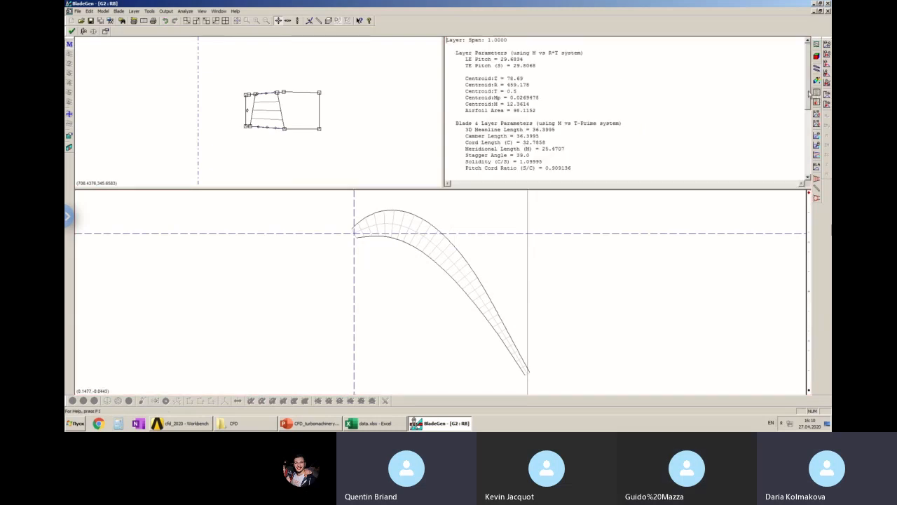
{"action": "left_click", "coordinate": [808, 392]}
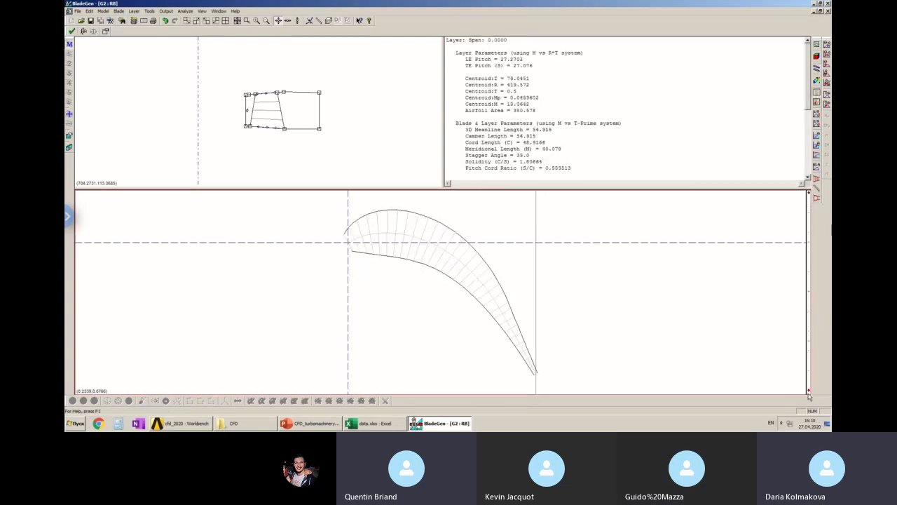
{"action": "left_click_drag", "start_coordinate": [545, 168], "coordinate": [608, 181]}
{"action": "left_click", "coordinate": [547, 137]}
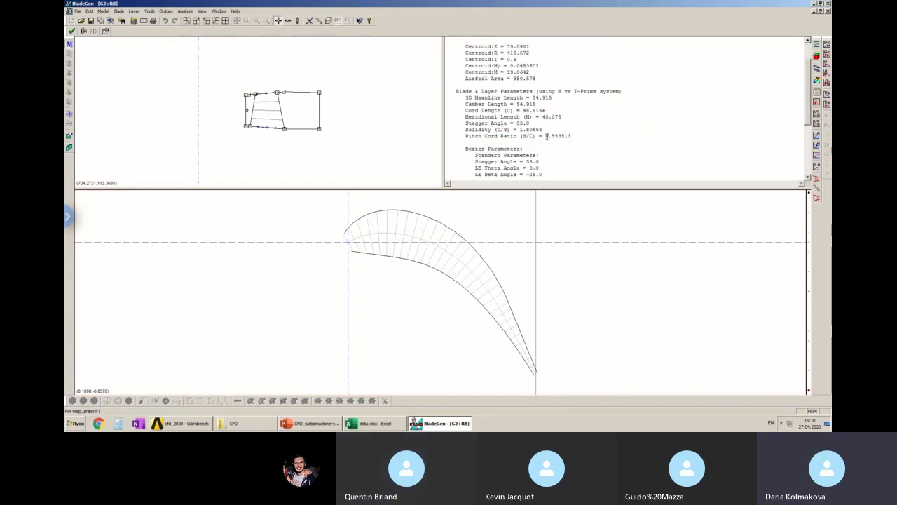
Stack the rotor blade on its centroid to align the layer sections
{"action": "left_click", "coordinate": [604, 276]}
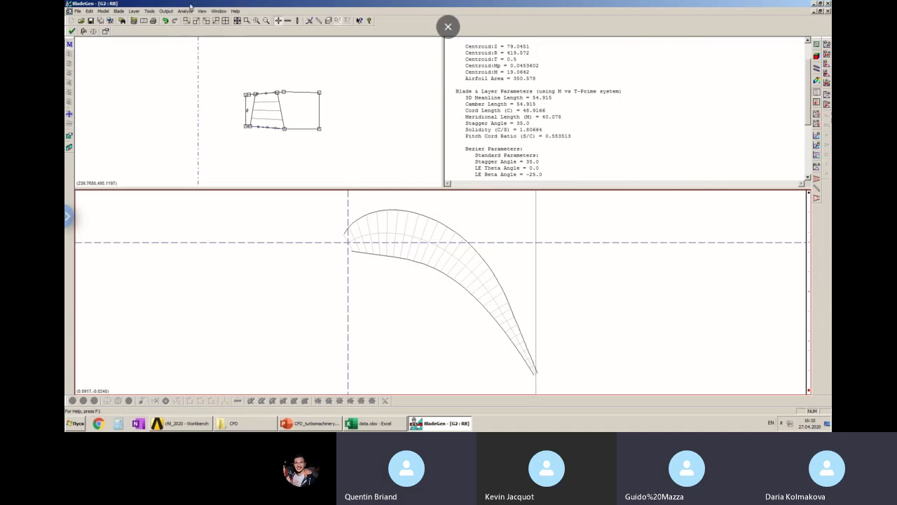
{"action": "left_click", "coordinate": [149, 11]}
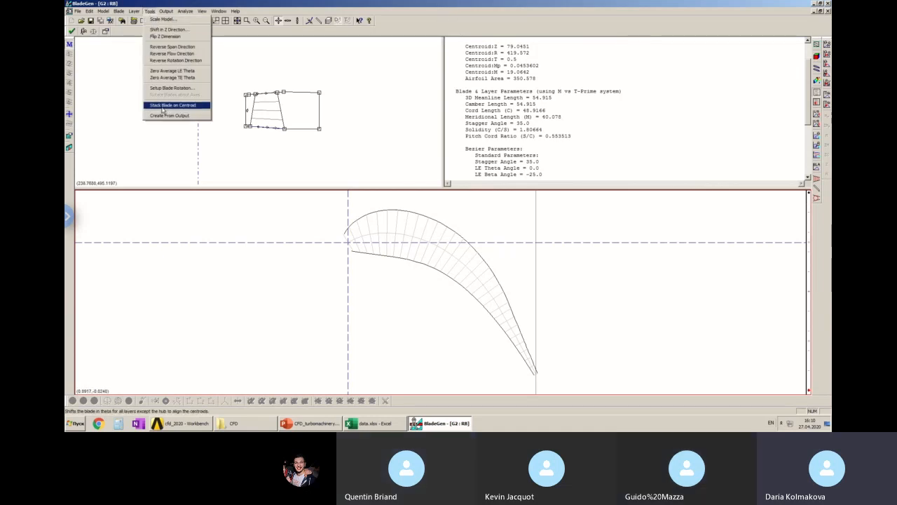
{"action": "left_click", "coordinate": [168, 105]}
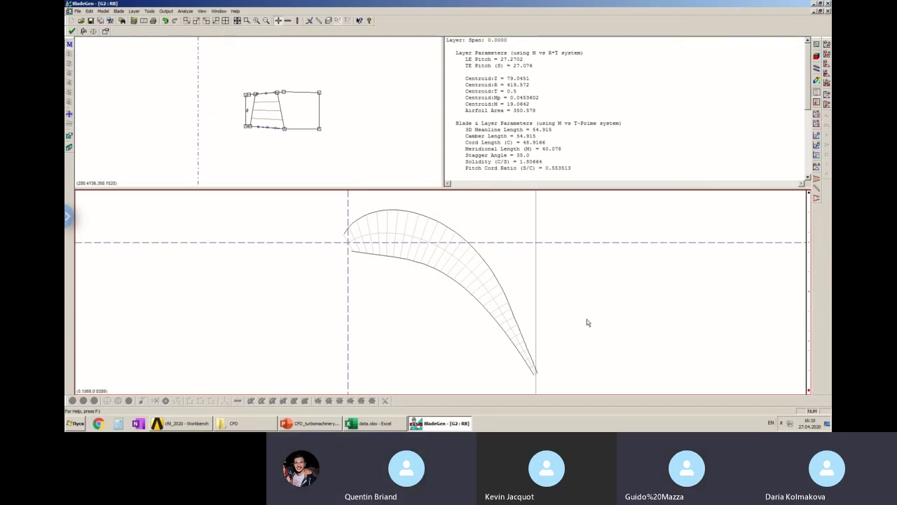
Examine the stacked rotor blades in the 3D view, with the model fitted to the view and rotated
{"action": "left_click", "coordinate": [817, 70]}
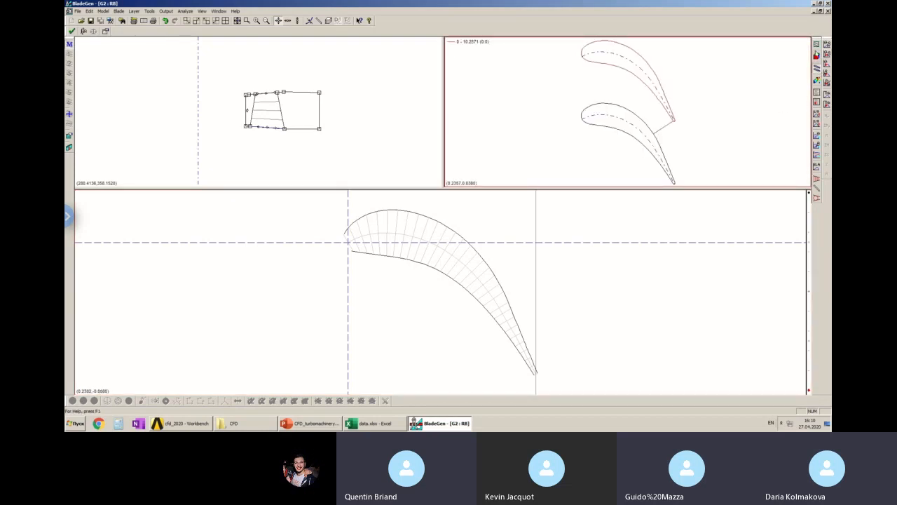
{"action": "left_click", "coordinate": [816, 57]}
{"action": "left_click_drag", "start_coordinate": [665, 110], "coordinate": [642, 101]}
{"action": "scroll", "coordinate": [636, 103], "scroll_direction": "up", "scroll_amount": 5}
{"action": "middle_click_drag", "start_coordinate": [680, 70], "coordinate": [671, 134]}
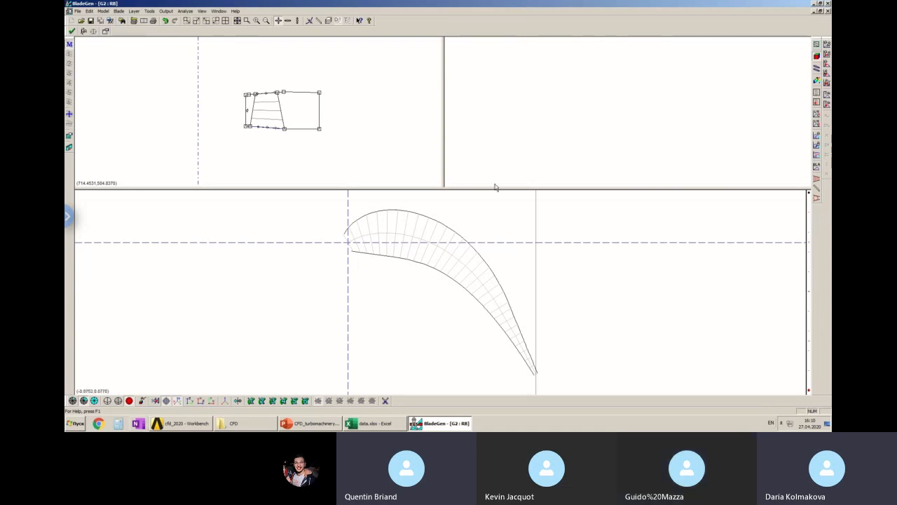
{"action": "right_click", "coordinate": [619, 102]}
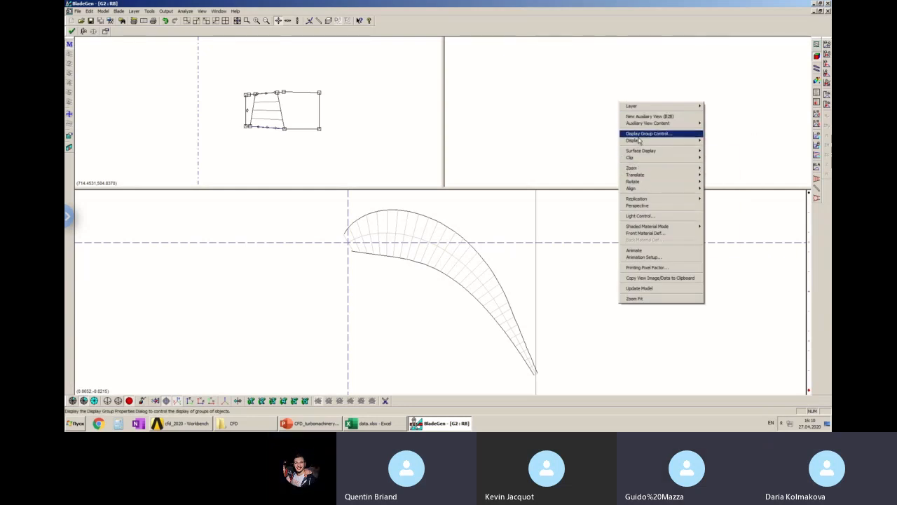
{"action": "mouse_move", "coordinate": [649, 173]}
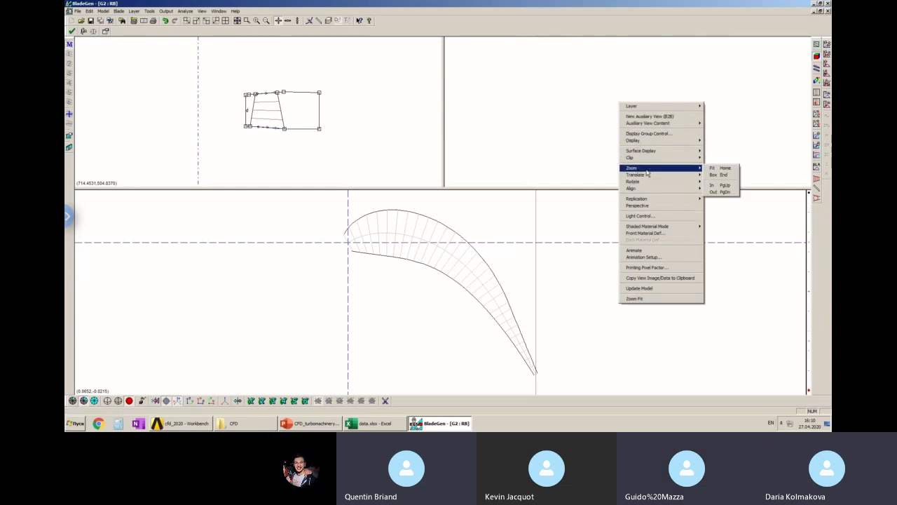
{"action": "left_click", "coordinate": [712, 168]}
{"action": "mouse_move", "coordinate": [683, 100]}
{"action": "left_mouse_down"}
{"action": "mouse_move", "coordinate": [675, 78]}
{"action": "mouse_move", "coordinate": [666, 105]}
{"action": "mouse_move", "coordinate": [679, 90]}
{"action": "mouse_move", "coordinate": [719, 100]}
{"action": "mouse_move", "coordinate": [687, 103]}
{"action": "left_mouse_up"}
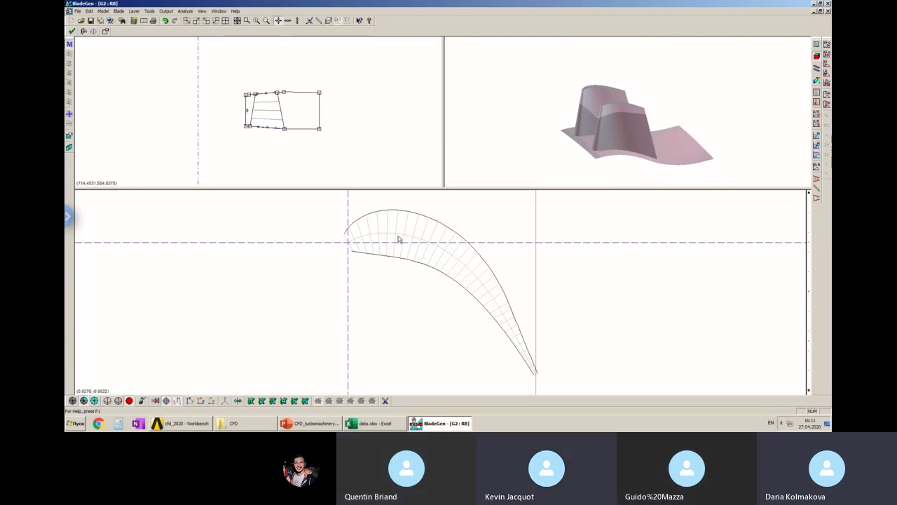
Check the hub's blade-to-blade passage, the airfoil area distribution along the span and the hub layer's parameters
{"action": "left_click", "coordinate": [405, 284]}
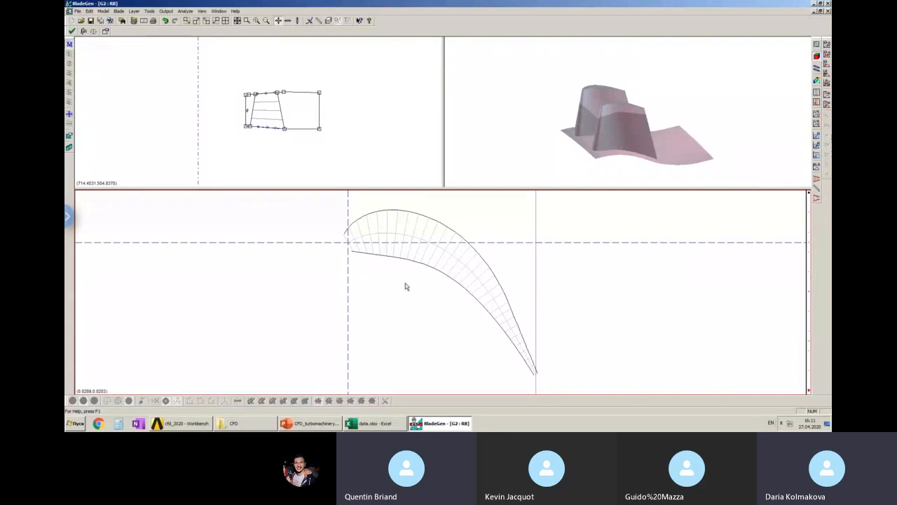
{"action": "left_click", "coordinate": [817, 68]}
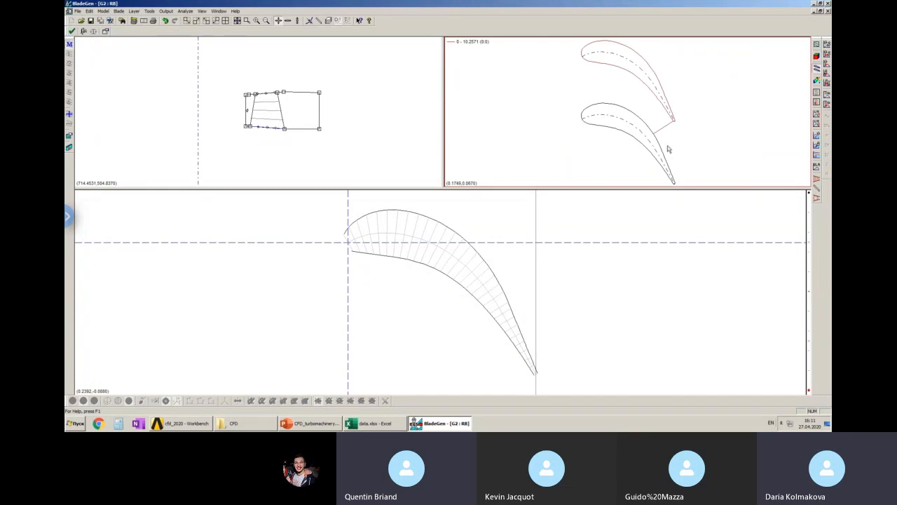
{"action": "left_click", "coordinate": [816, 196]}
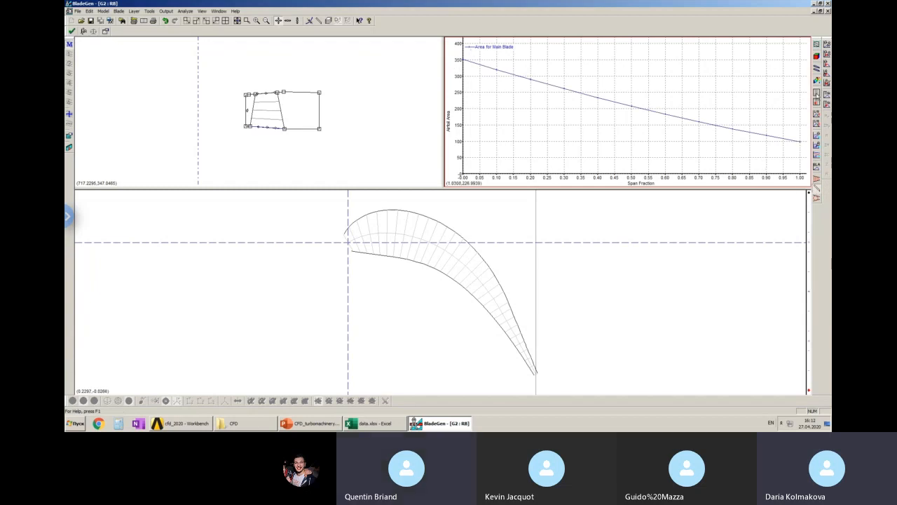
{"action": "left_click", "coordinate": [816, 93]}
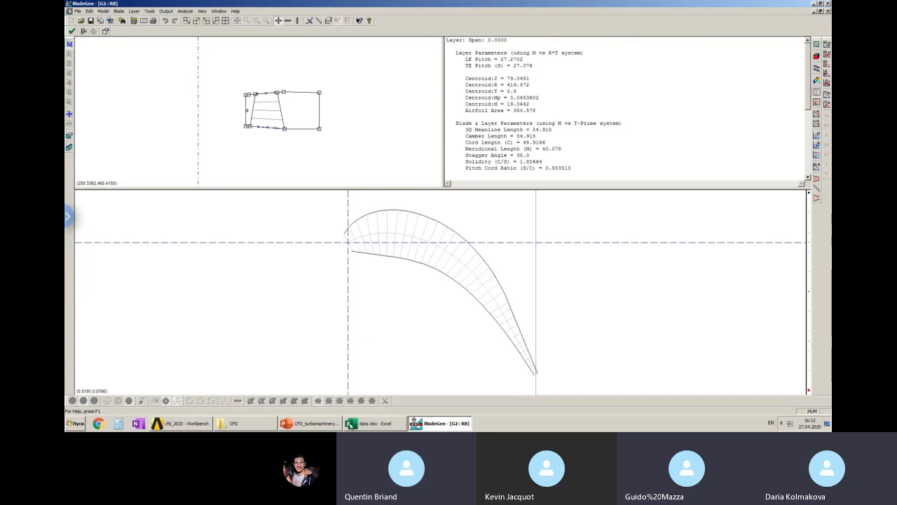
Consult the angle table in the Excel workbook and the initial turbine data slide in PowerPoint for the blade row angles, radii and blade counts
{"action": "left_click", "coordinate": [352, 424]}
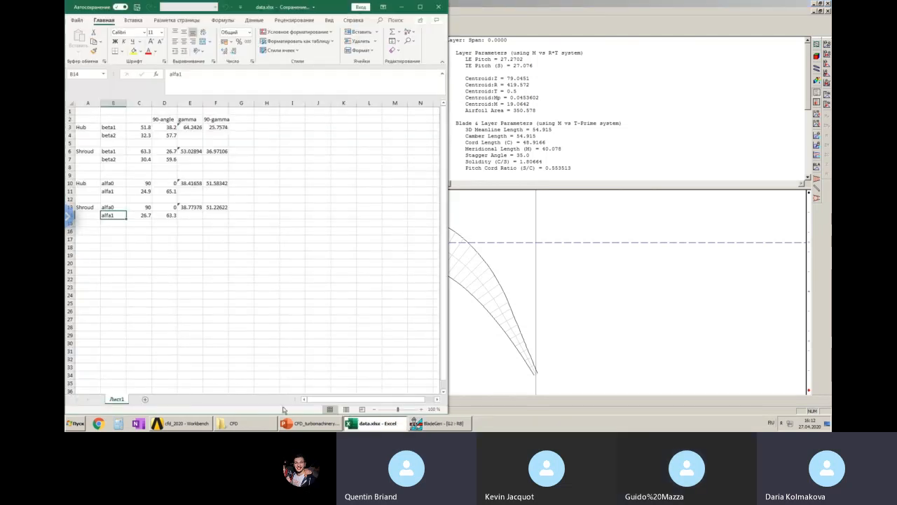
{"action": "left_click", "coordinate": [184, 254]}
{"action": "left_click", "coordinate": [156, 119]}
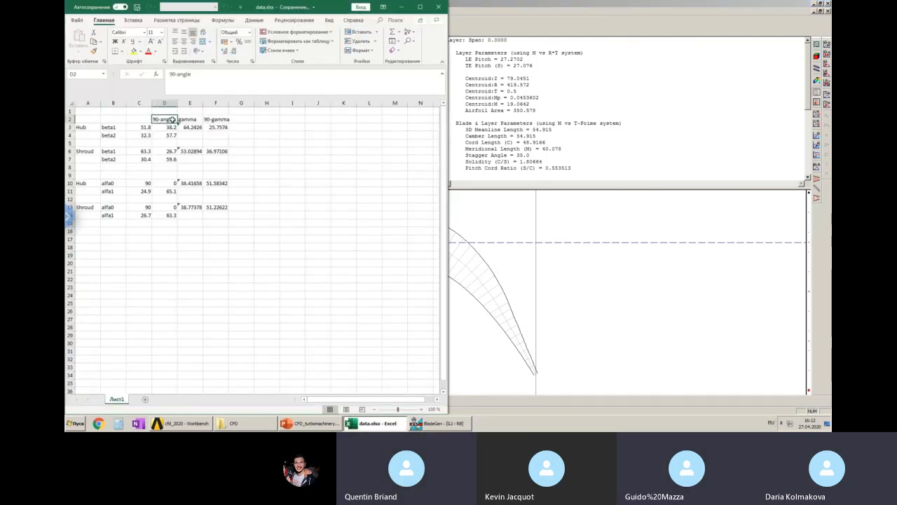
{"action": "left_click", "coordinate": [308, 424]}
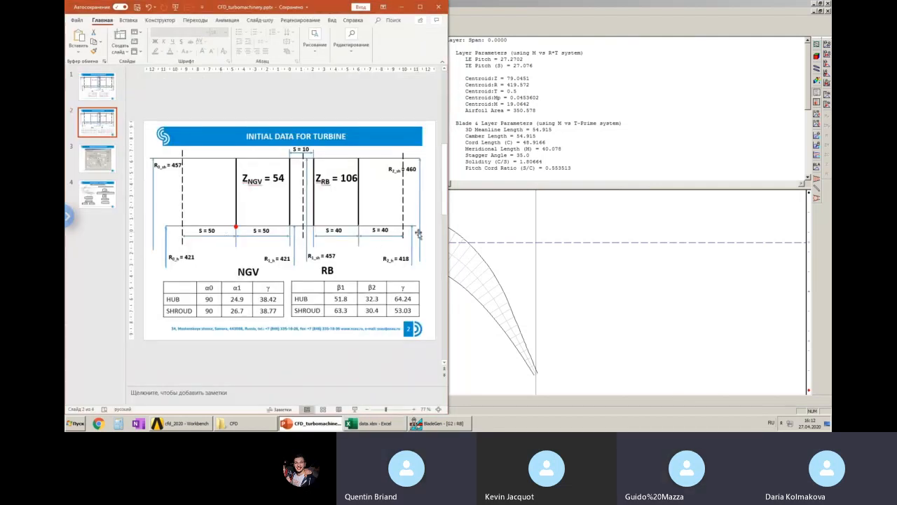
{"action": "left_click", "coordinate": [610, 252]}
{"action": "key", "text": "alt+shift"}
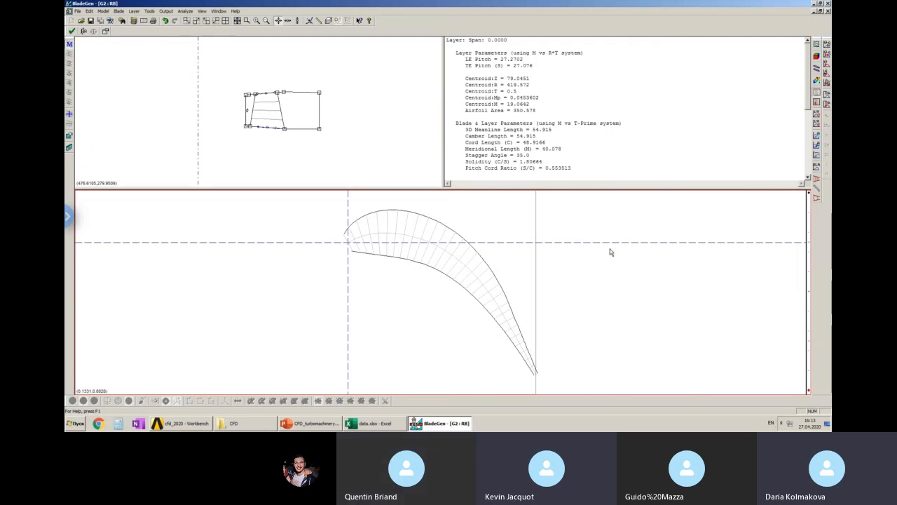
{"action": "left_click", "coordinate": [307, 423]}
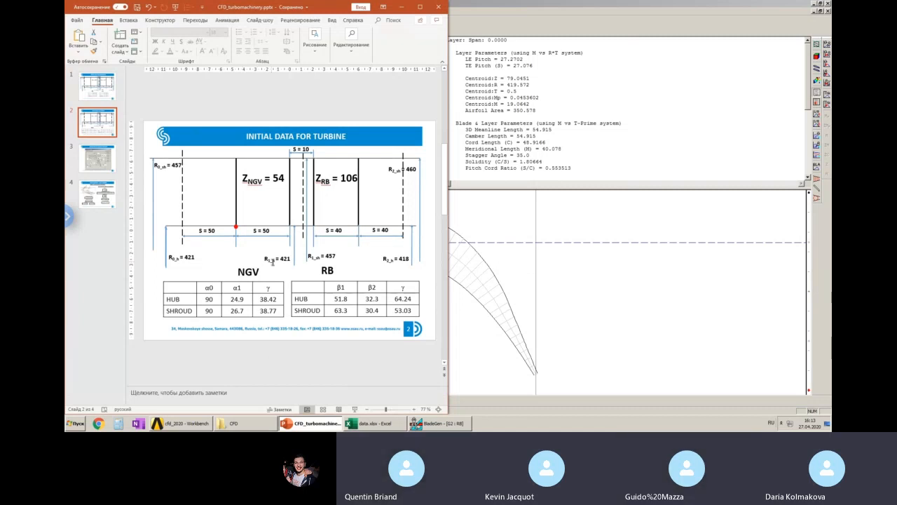
{"action": "left_click", "coordinate": [272, 264]}
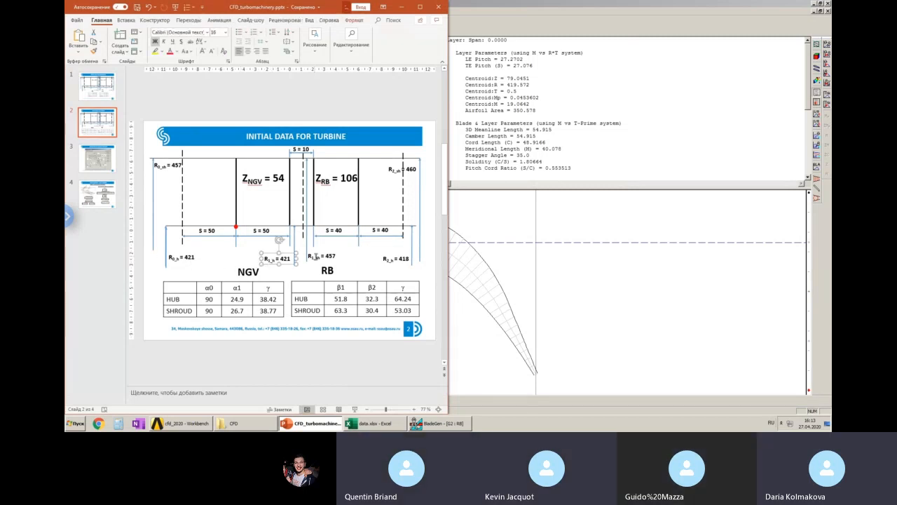